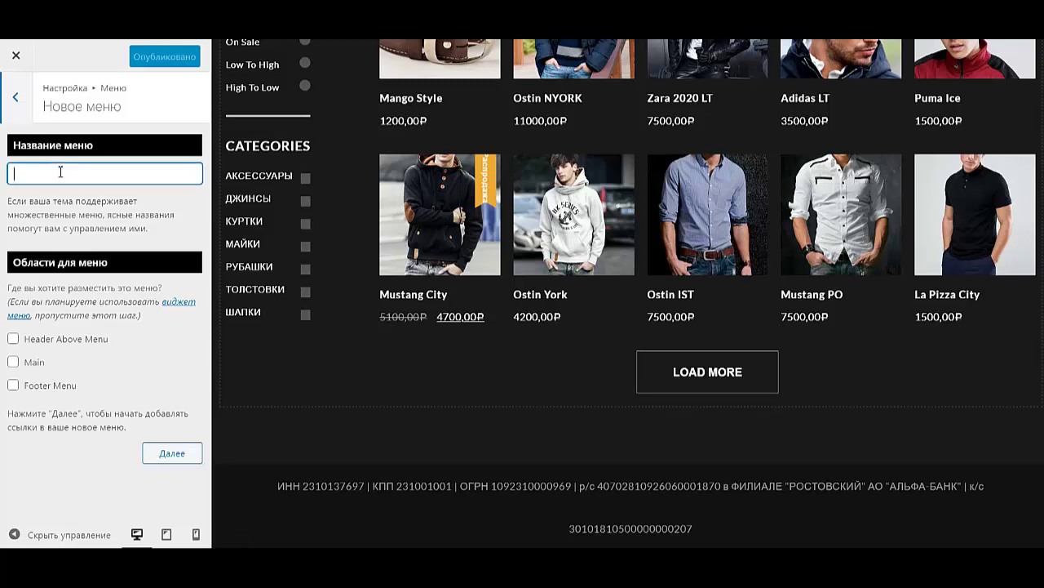
- Create a new menu named ГЛАВНОЕ and assign it to the Main menu location
text(ГЛАВНОЕ)
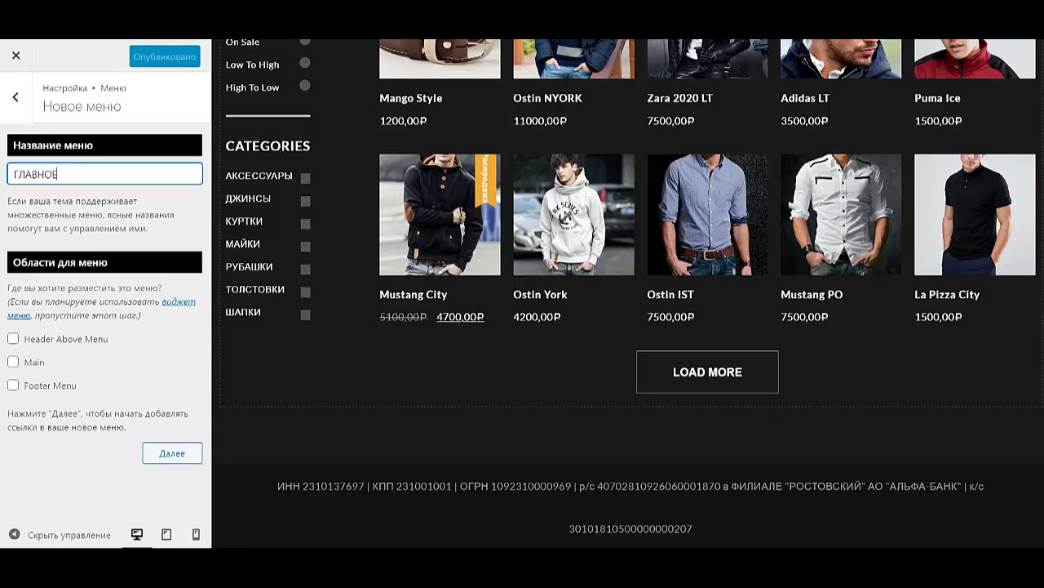
click(14, 362)
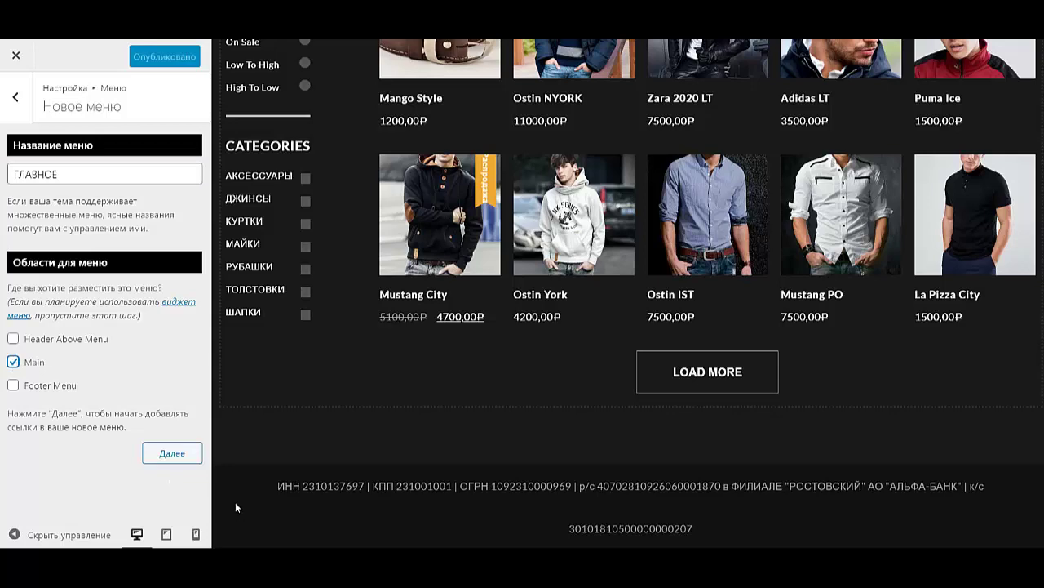
click(172, 454)
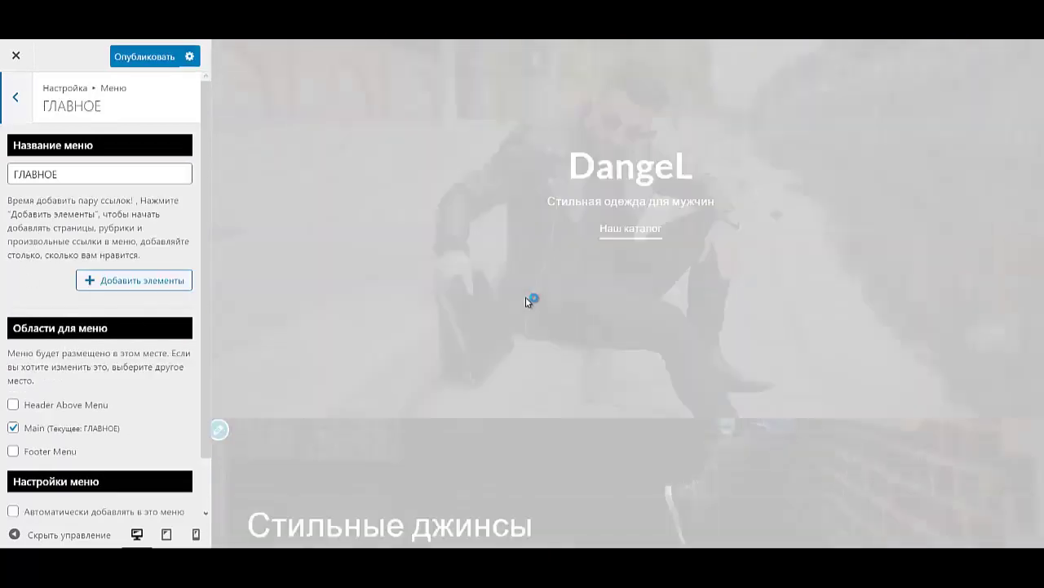
- Add the pages КОНТАКТЫ, ДОСТАВКА И ОПЛАТА, О МАГАЗИНЕ and КАТАЛОГ to the ГЛАВНОЕ menu
click(117, 282)
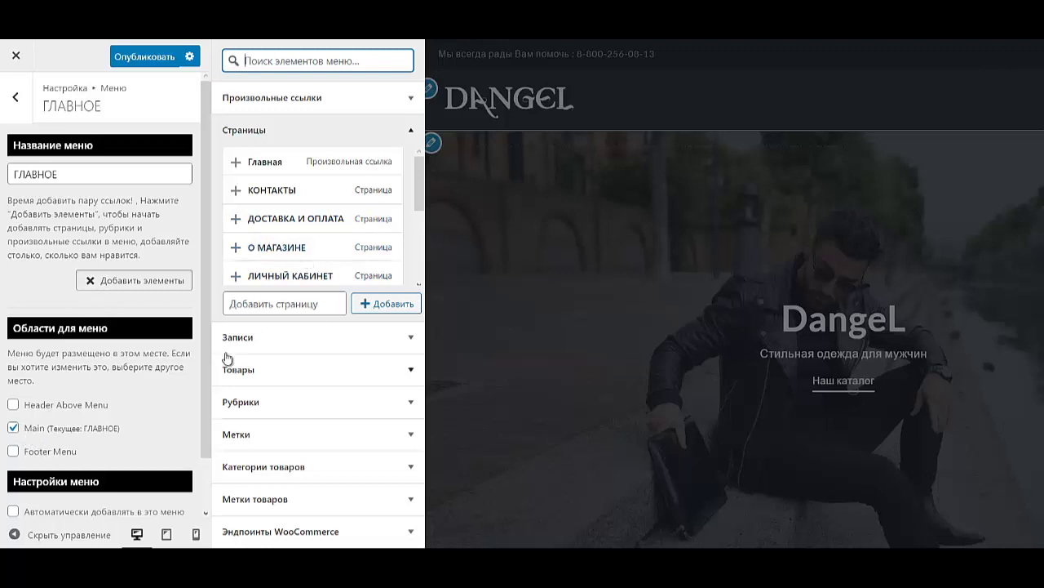
click(272, 189)
scroll(270, 203, down, 2)
scroll(270, 218, up, 2)
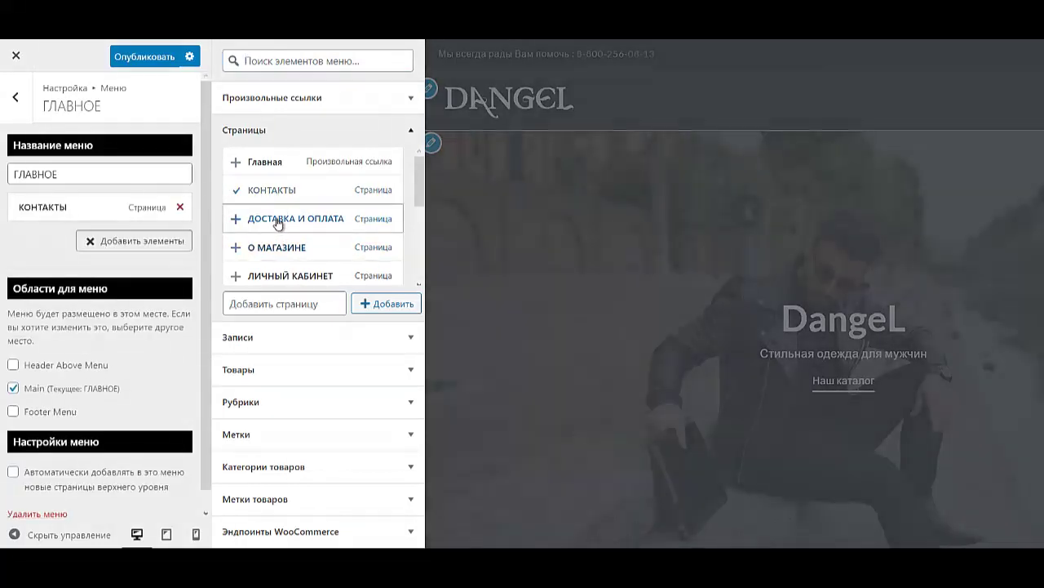
click(275, 219)
click(275, 247)
scroll(289, 221, down, 5)
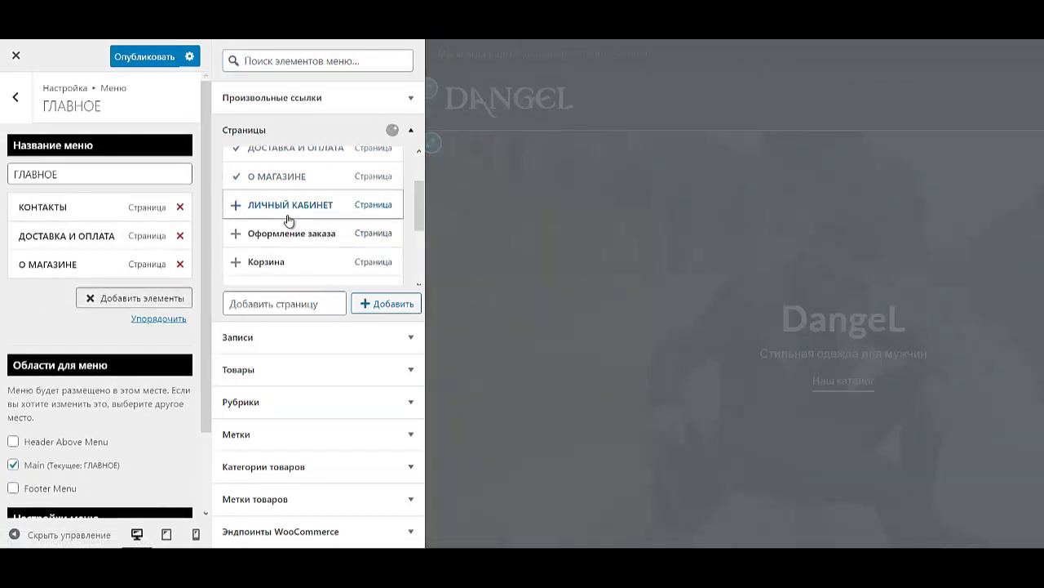
click(277, 219)
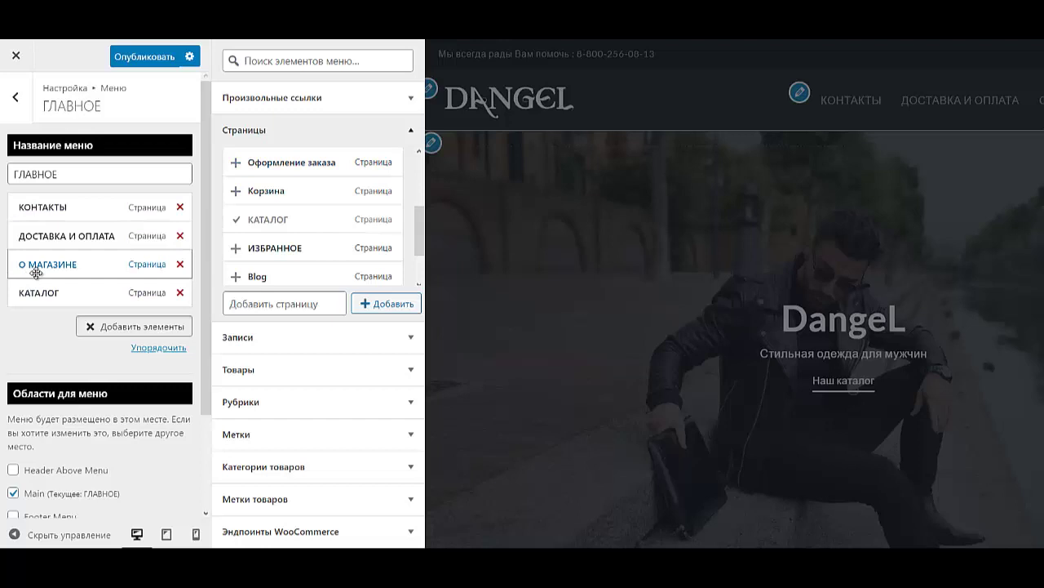
- Reorder the menu pages as О МАГАЗИНЕ, КАТАЛОГ, ДОСТАВКА И ОПЛАТА, КОНТАКТЫ
drag(36, 266, 36, 219)
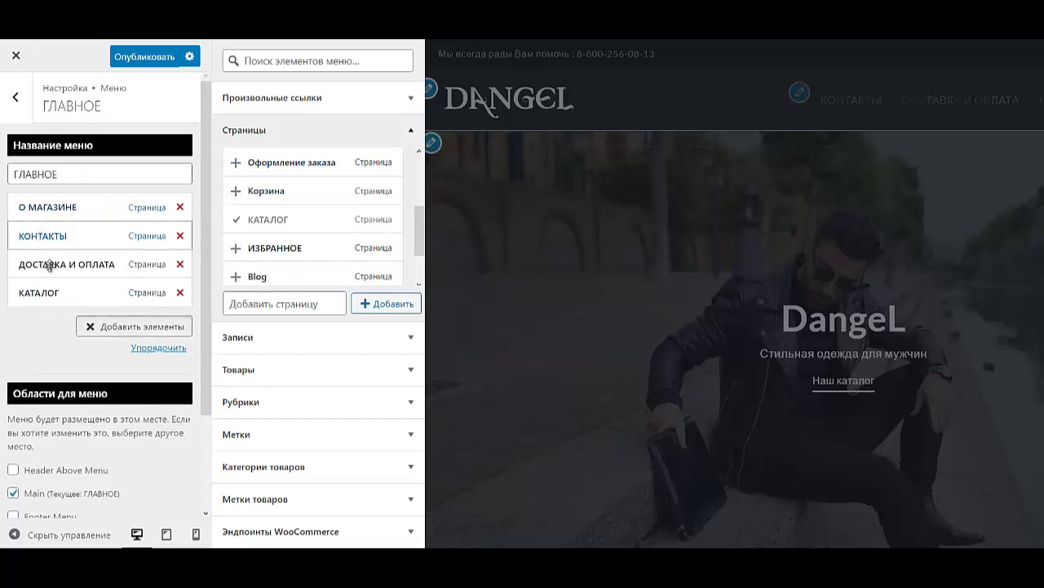
drag(51, 285, 52, 238)
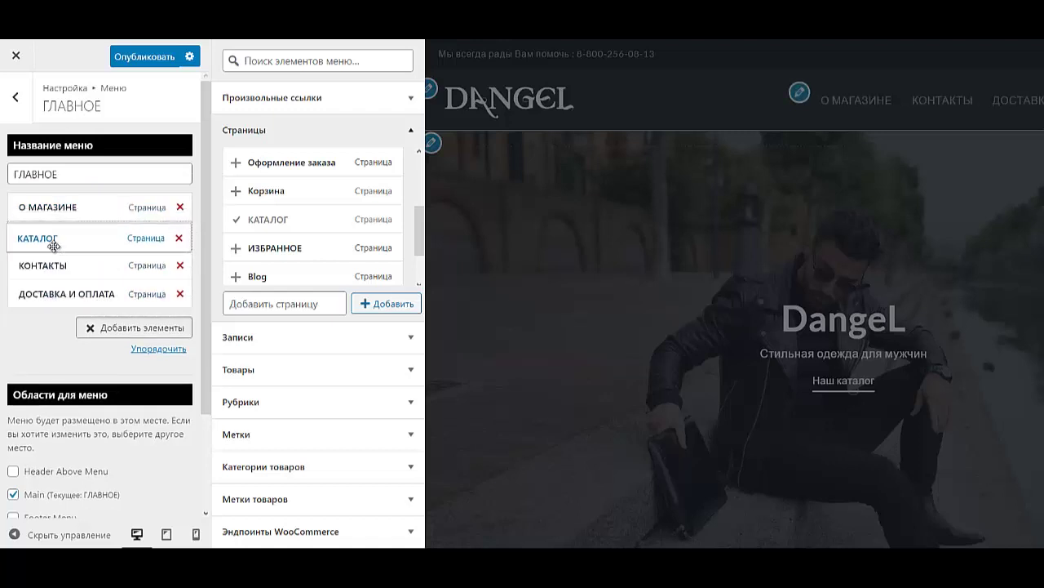
drag(52, 294, 51, 266)
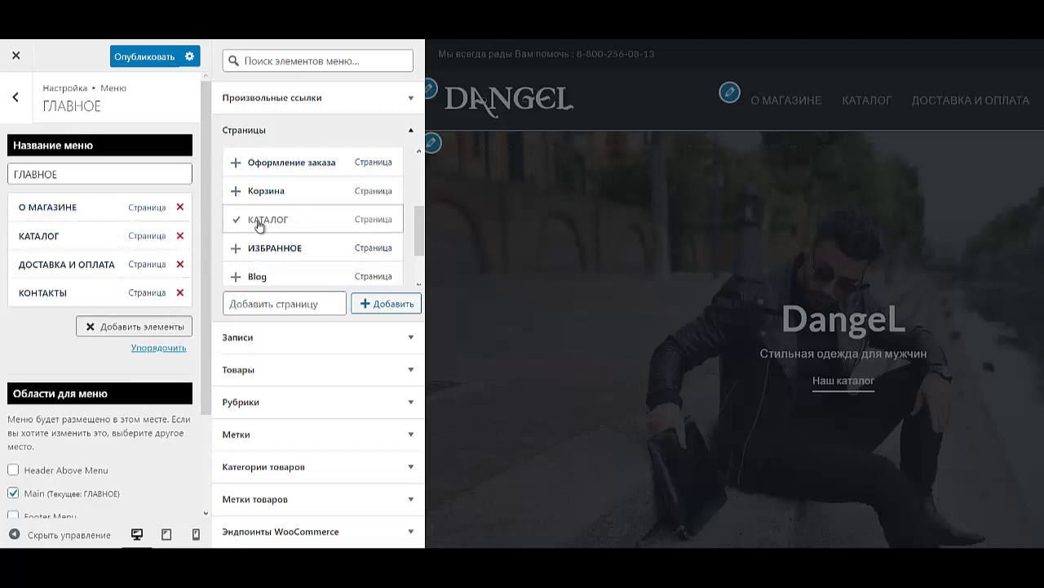
- Start a custom menu link and set its link text to КОНСУЛЬТАЦИЯ
click(335, 99)
click(313, 157)
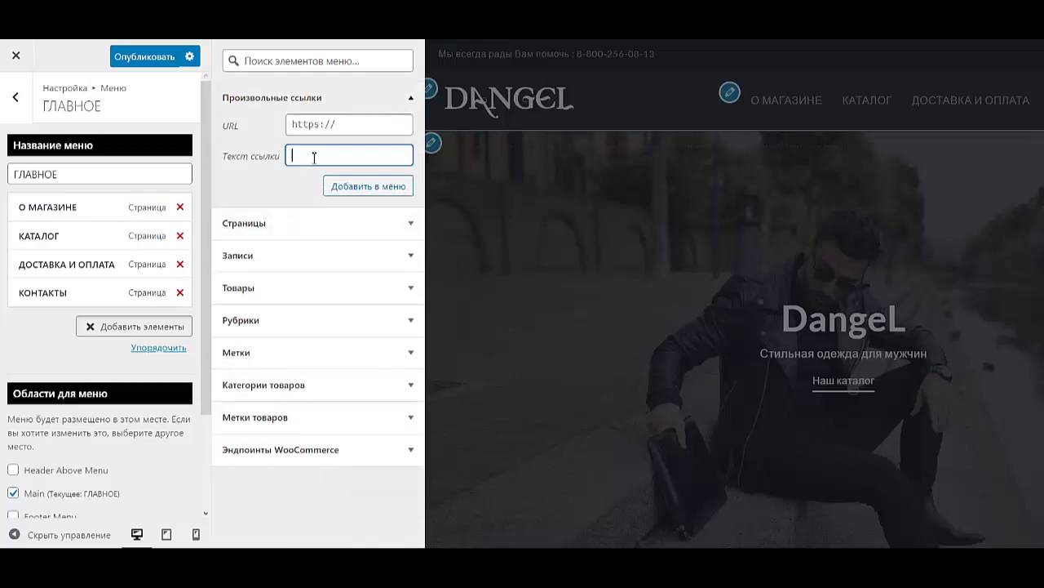
click(314, 160)
key(Down)
key(Return)
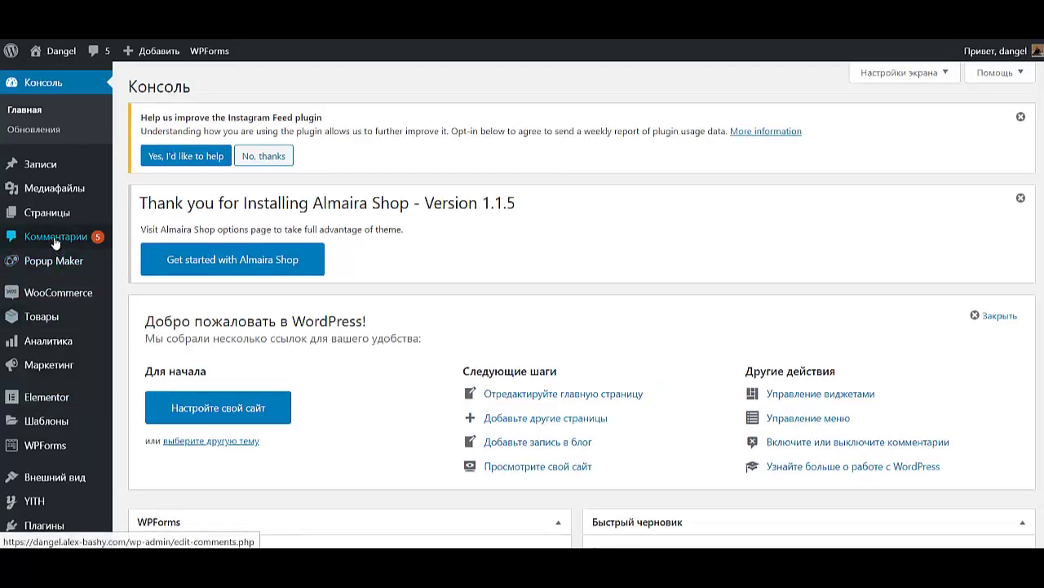
- In the WordPress admin dashboard, copy the КОНСУЛЬТАЦИЯ popup's CSS class popmake-703 from the Popup Maker list of popups
mouse_move(57, 262)
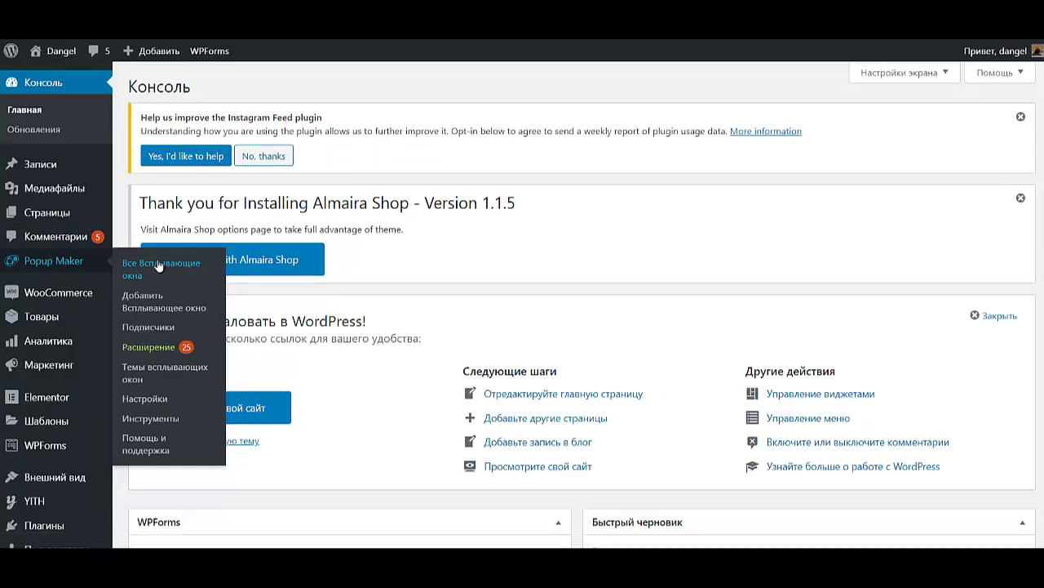
click(154, 262)
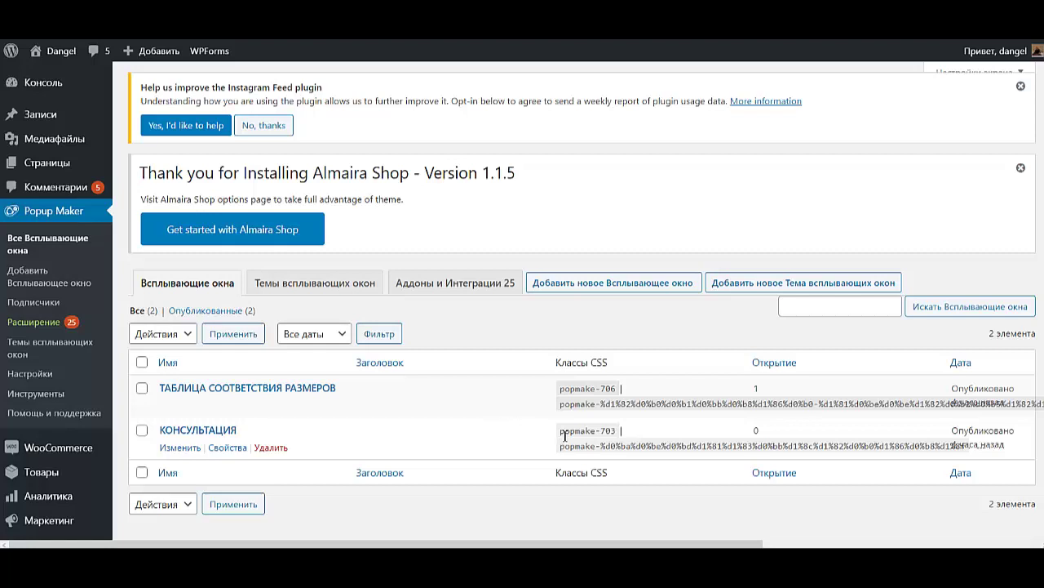
drag(562, 434, 617, 433)
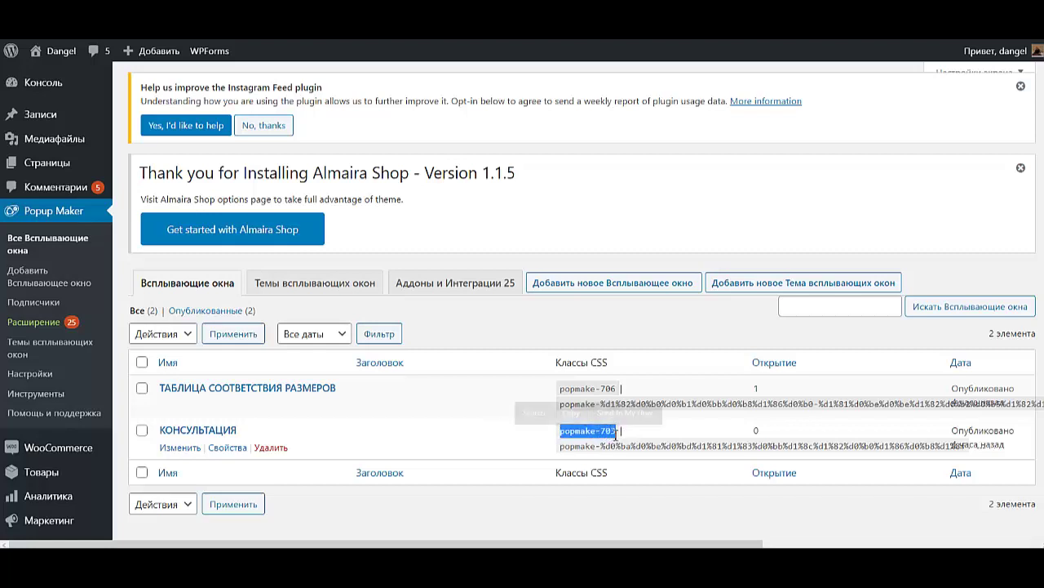
click(571, 412)
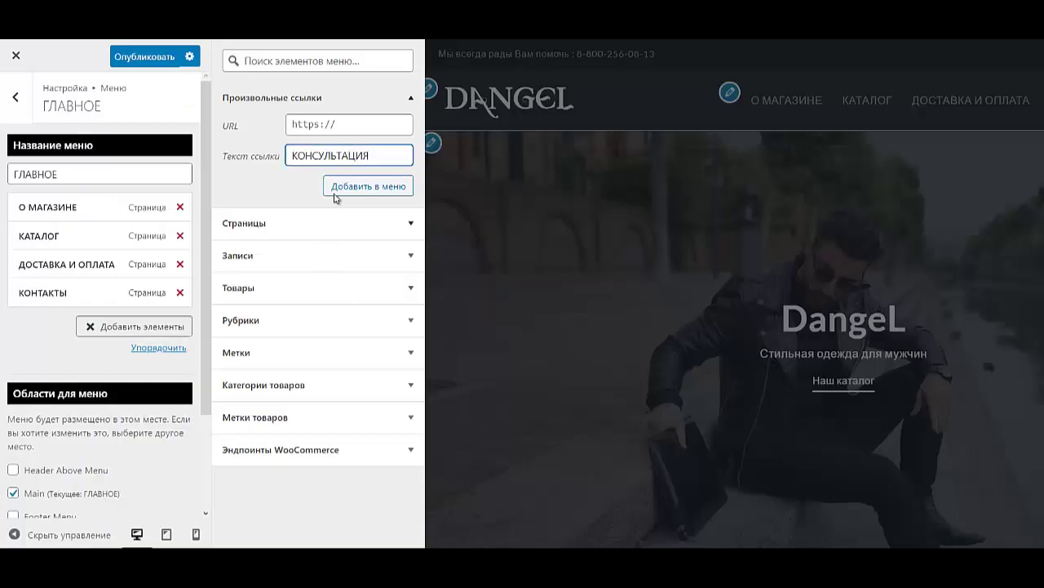
- Back in the Customizer, set the custom link's URL to #popmake-703 and add it to the menu
click(355, 127)
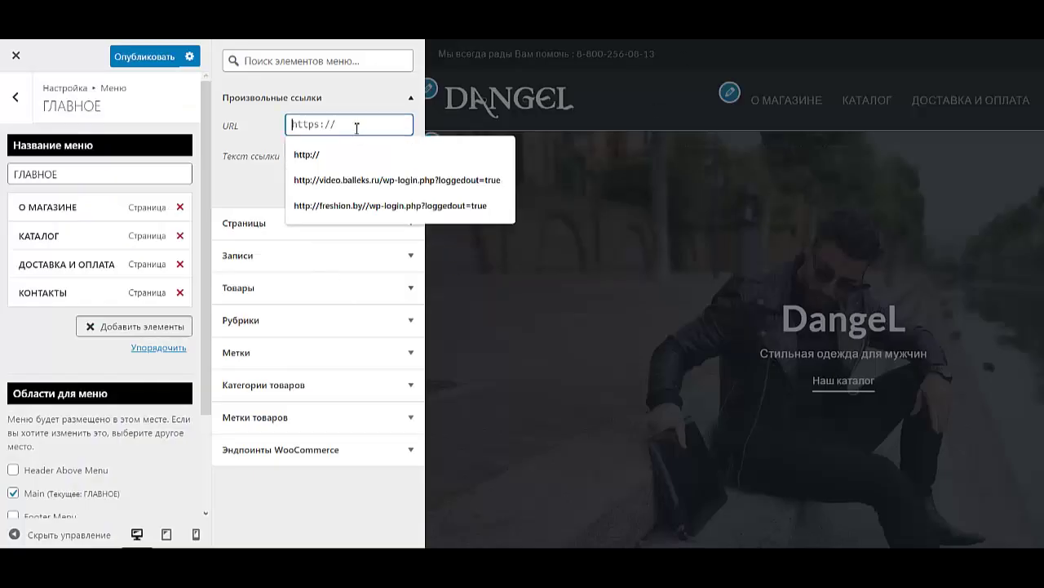
key(Caps_Lock)
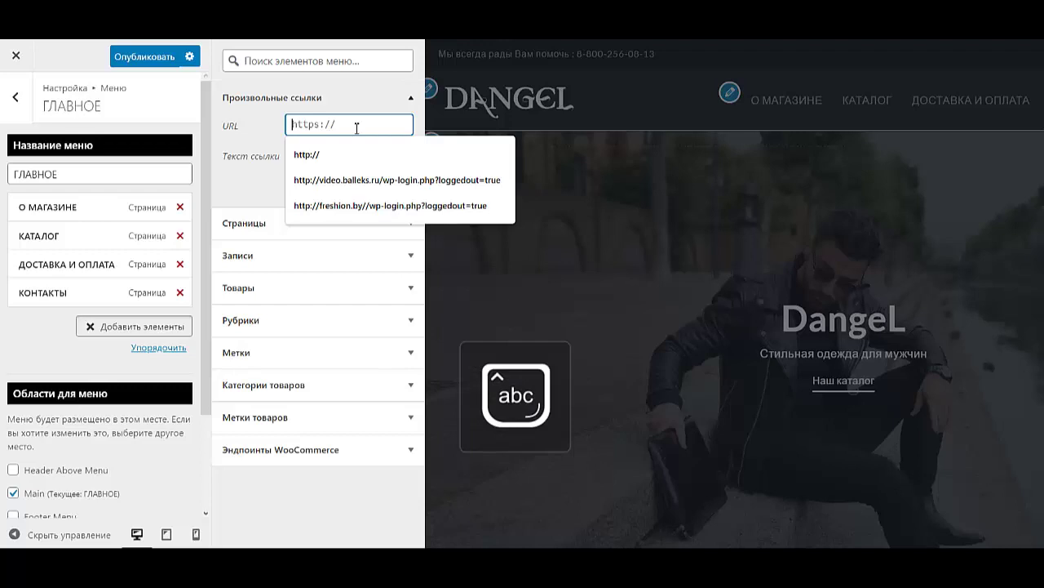
text(#)
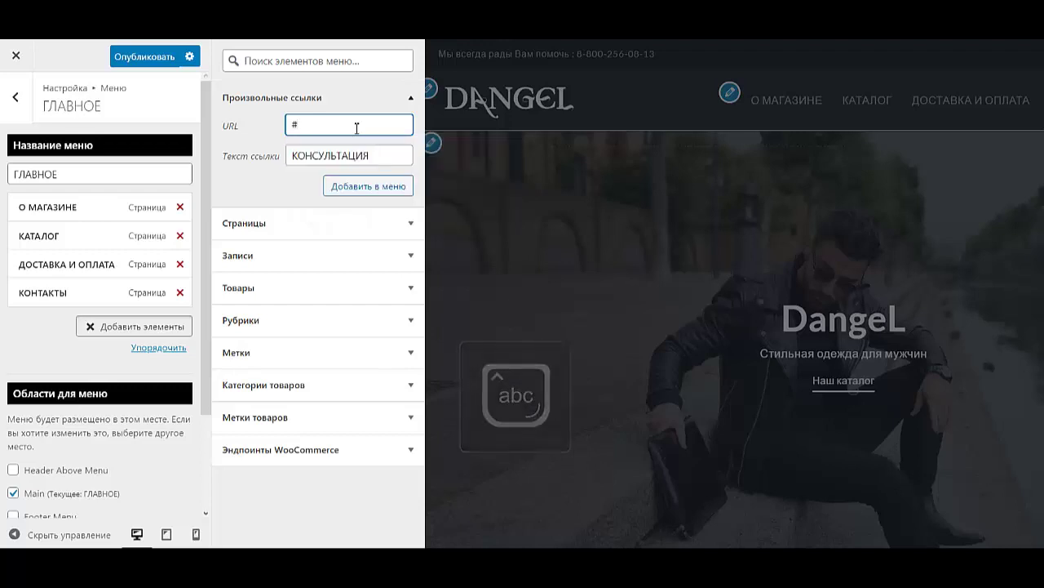
key(super+v)
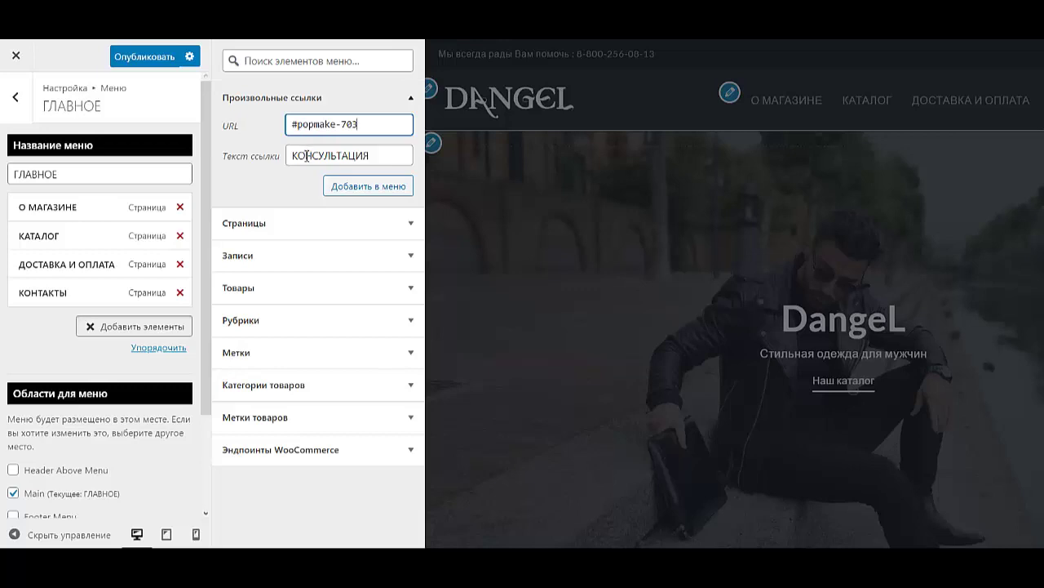
click(373, 186)
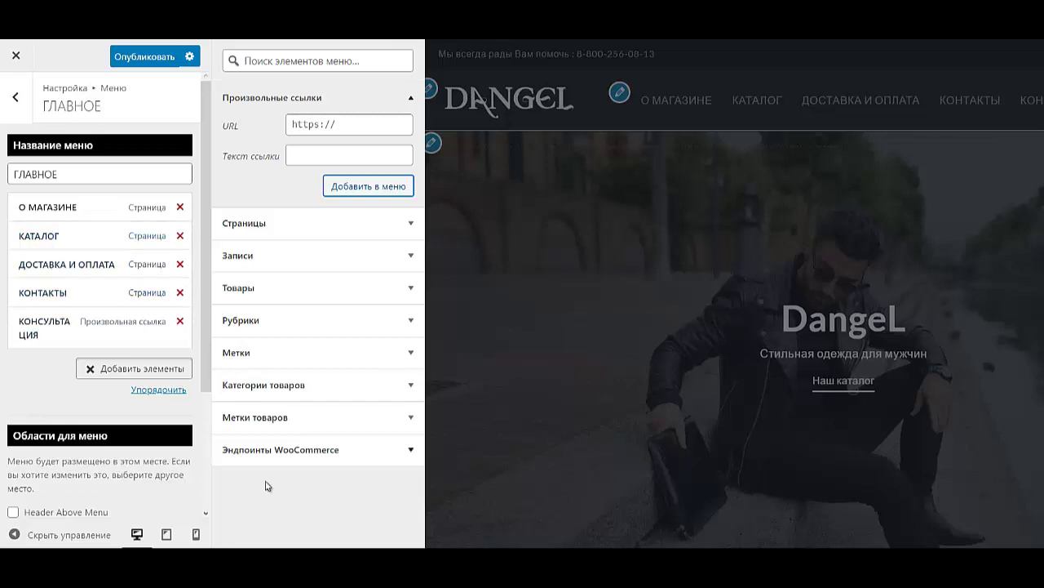
- Add the product categories ДЖИНСЫ, ШАПКИ, ТОЛСТОВКИ, МАЙКИ, РУБАШКИ, КУРТКИ, АКСЕССУАРЫ, ПУХОВИКИ and КОЖАНЫЕ to the menu
click(292, 393)
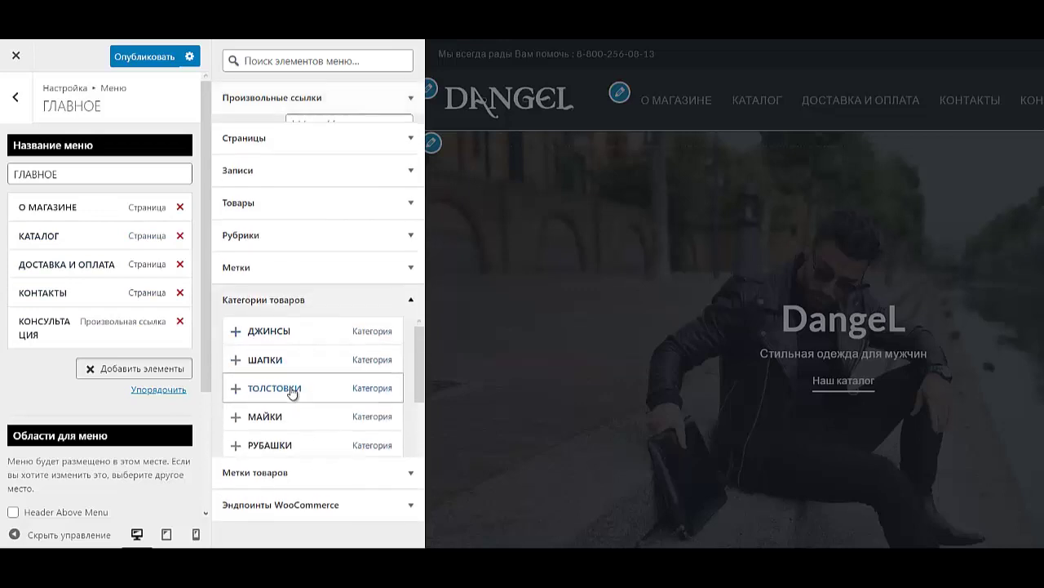
click(276, 323)
click(267, 355)
click(270, 382)
click(268, 411)
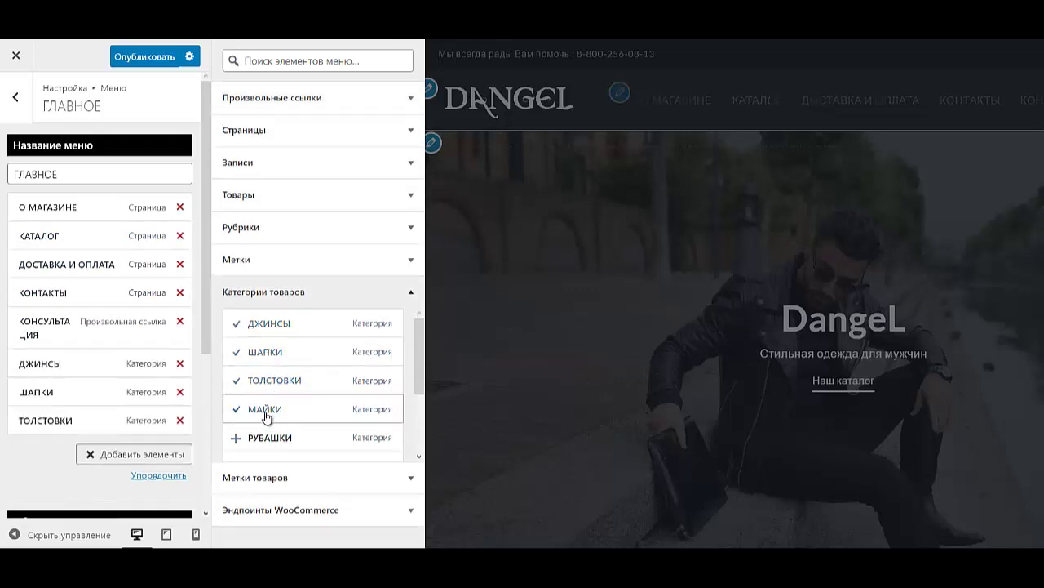
click(272, 441)
scroll(298, 396, down, 2)
click(292, 393)
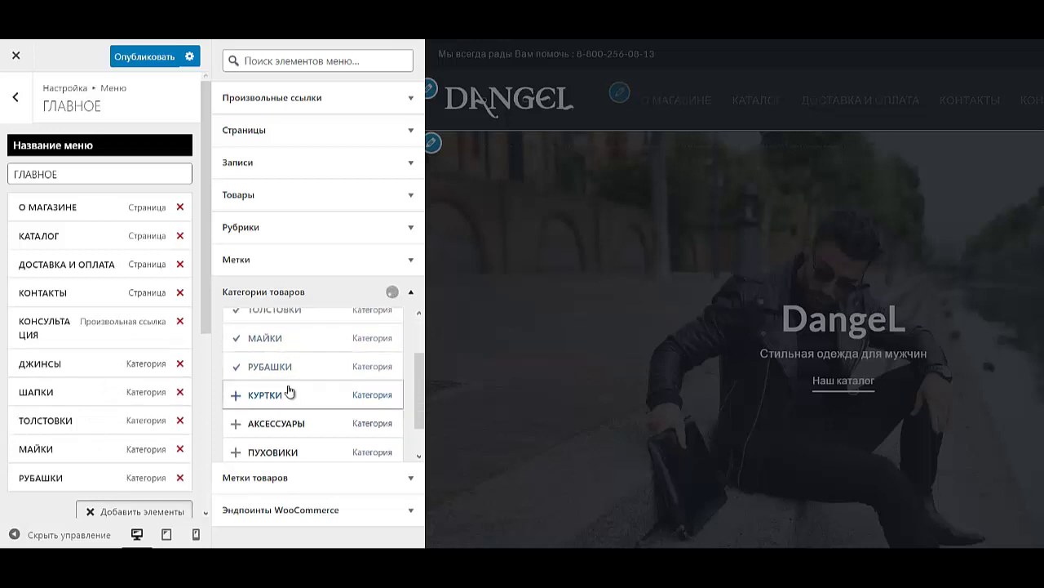
click(287, 428)
click(291, 452)
scroll(292, 448, down, 1)
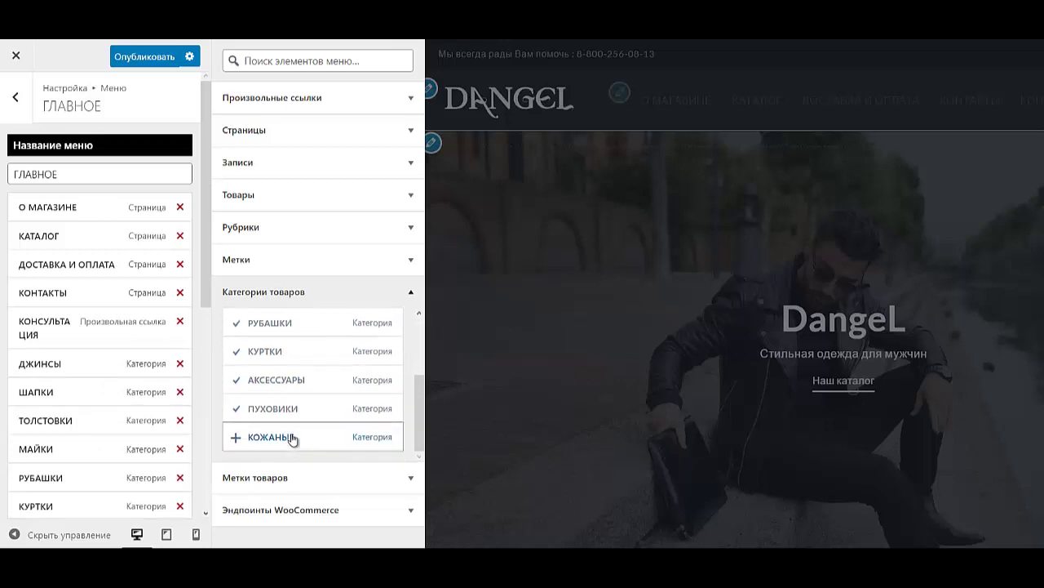
click(292, 436)
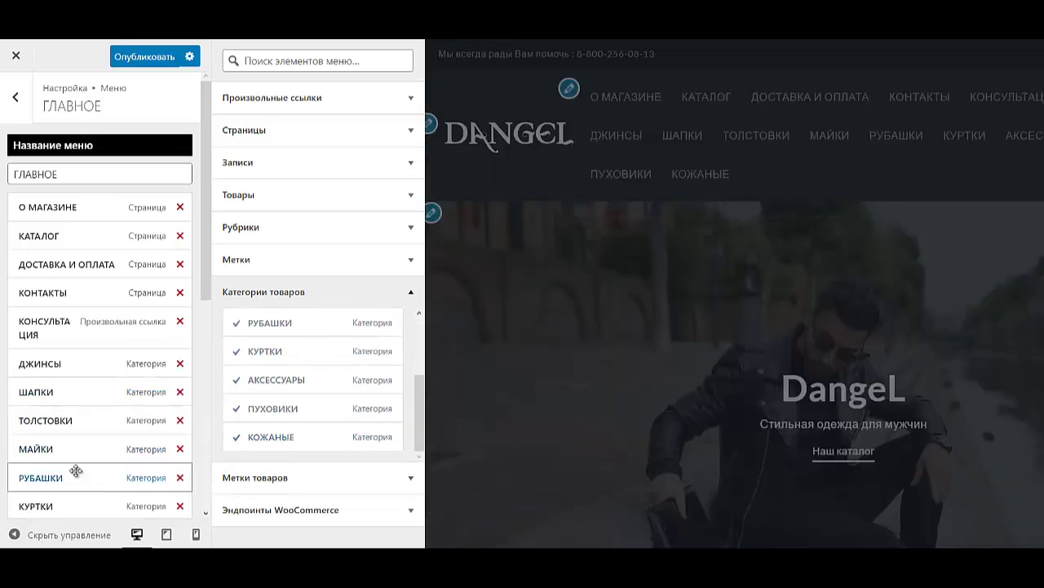
- Move the menu items КОЖАНЫЕ and ПУХОВИКИ directly below КУРТКИ, ahead of АКСЕССУАРЫ
scroll(65, 449, down, 1)
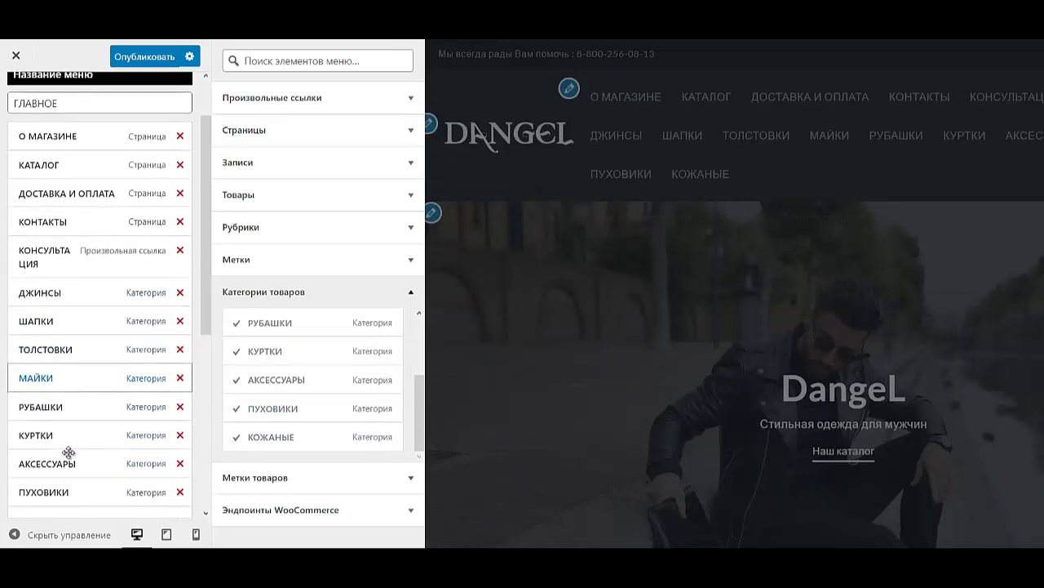
scroll(66, 453, down, 1)
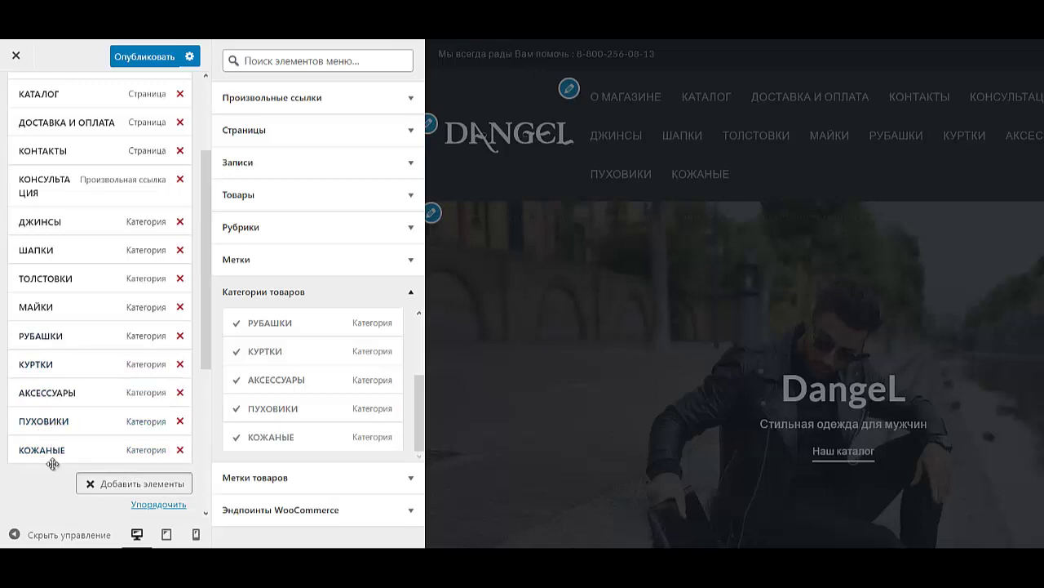
drag(51, 454, 53, 399)
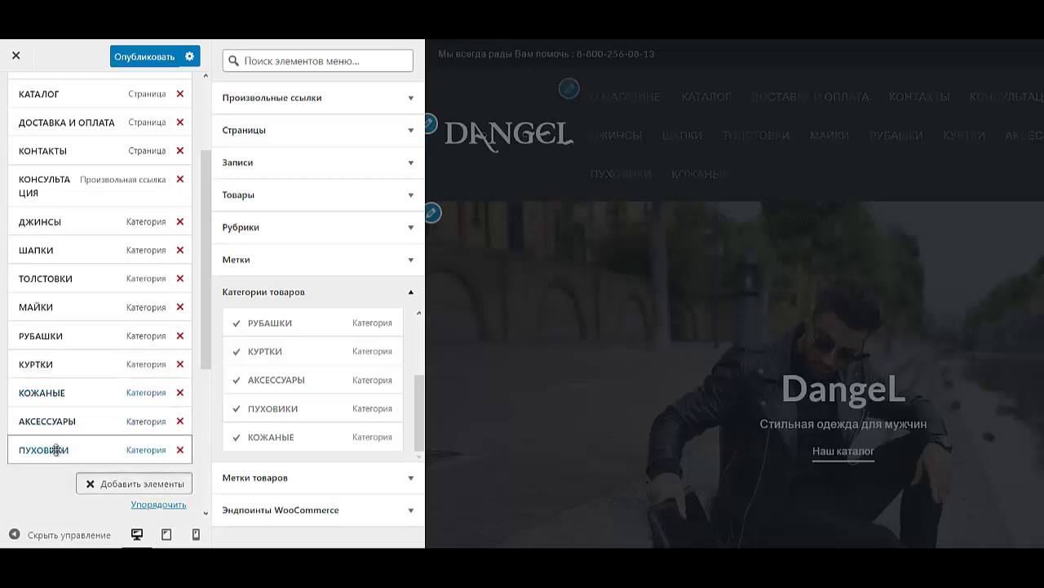
drag(52, 451, 58, 425)
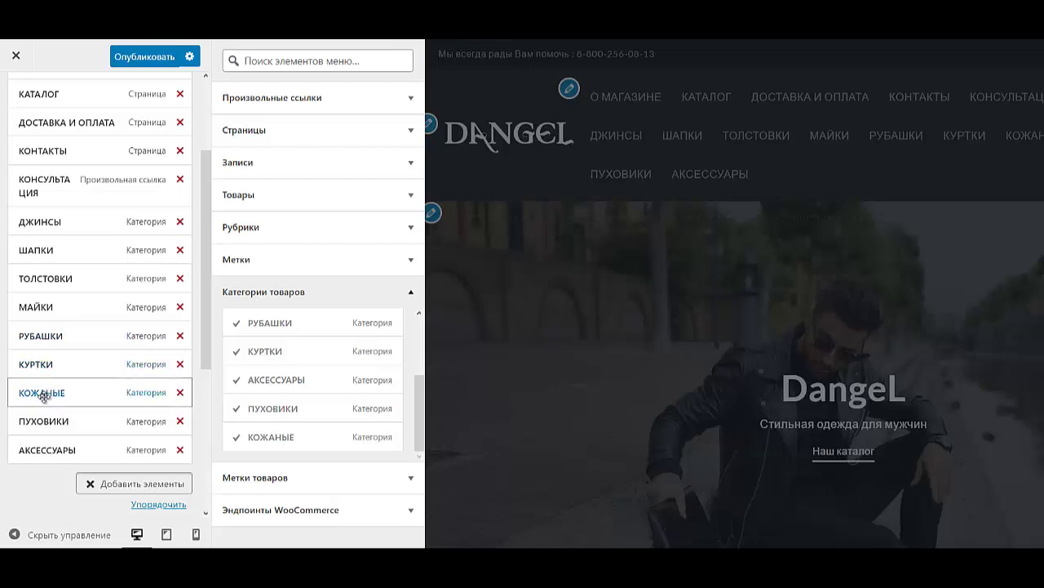
- Nest КОЖАНЫЕ and ПУХОВИКИ as same-level sub-items of КУРТКИ
drag(45, 397, 72, 393)
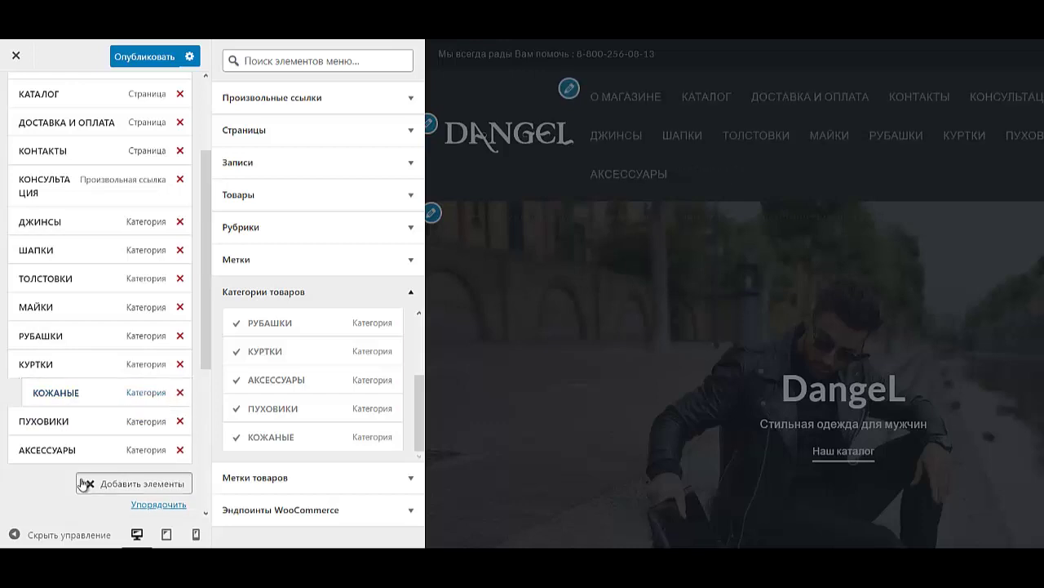
drag(45, 421, 82, 439)
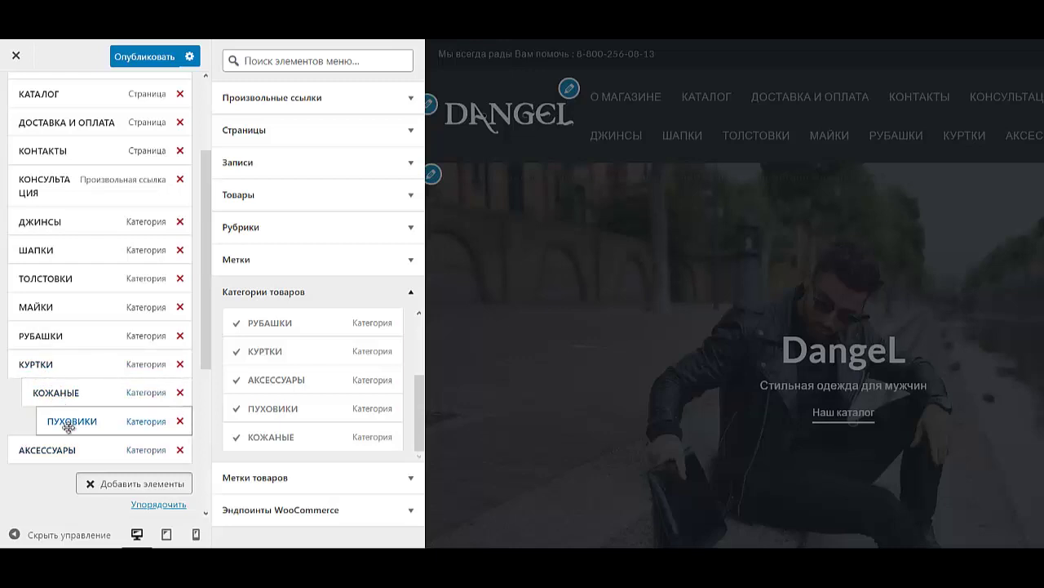
drag(68, 428, 53, 427)
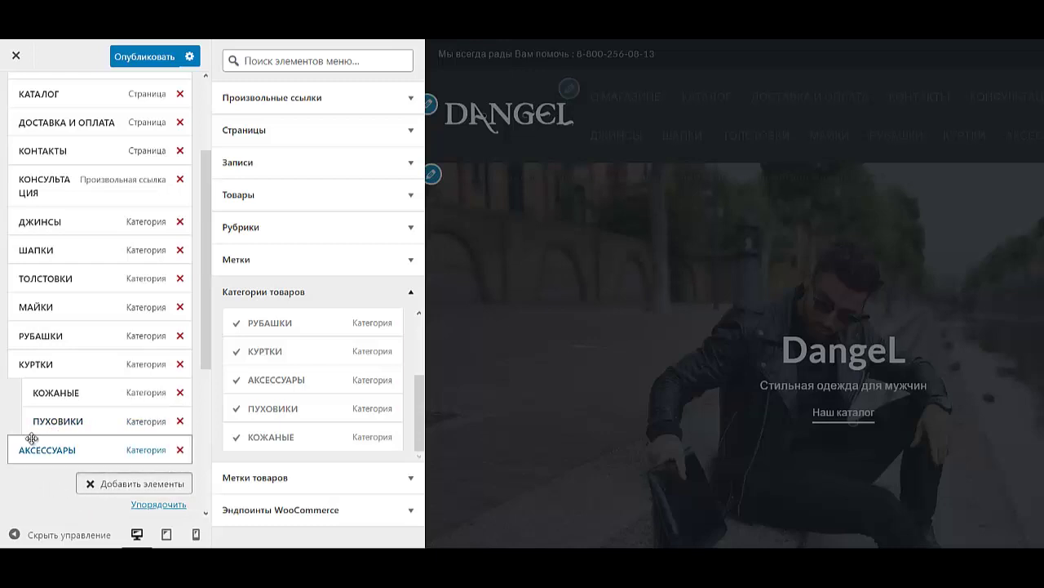
- Nest the product categories ДЖИНСЫ, ШАПКИ, ТОЛСТОВКИ, МАЙКИ and РУБАШКИ as same-level sub-items of КОНТАКТЫ, above КОНСУЛЬТАЦИЯ
scroll(84, 375, up, 3)
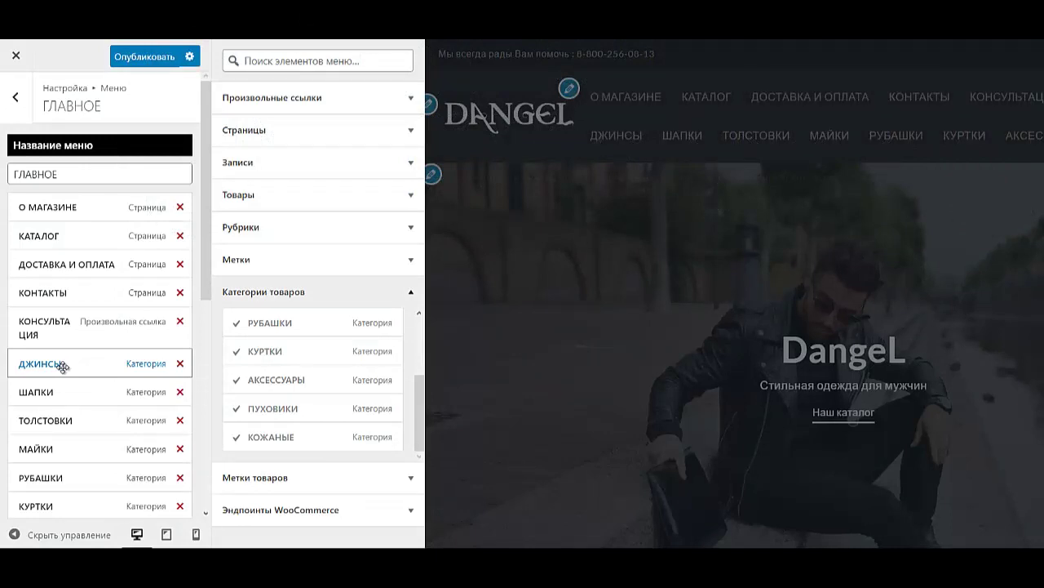
drag(61, 365, 69, 330)
drag(58, 393, 69, 371)
drag(56, 422, 71, 388)
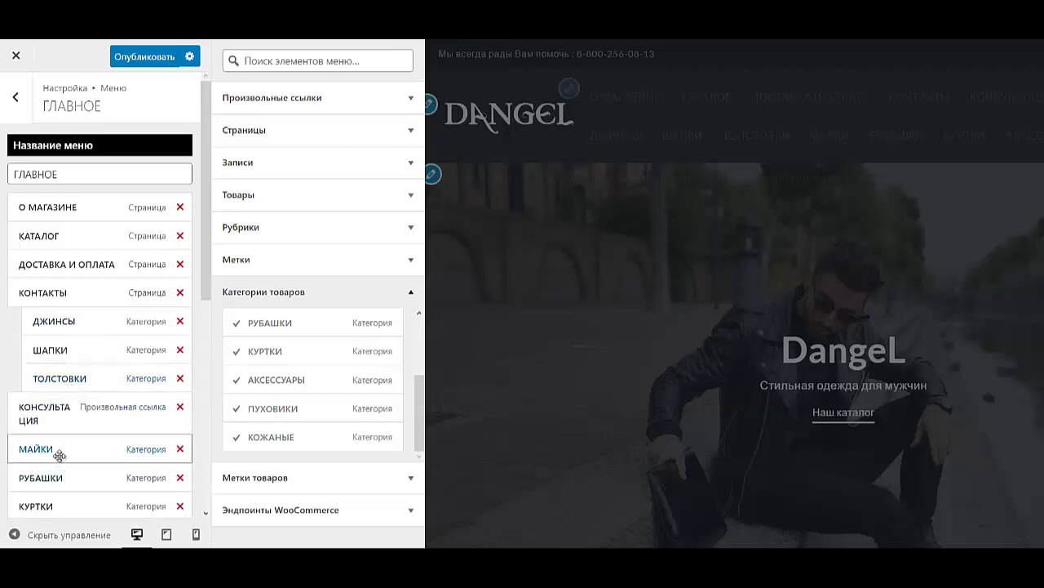
drag(58, 452, 72, 408)
drag(65, 485, 76, 412)
- Nest КУРТКИ with its sub-items, plus АКСЕССУАРЫ, under КОНТАКТЫ at the same level as РУБАШКИ, and finish adding items
scroll(76, 441, down, 1)
drag(77, 492, 55, 489)
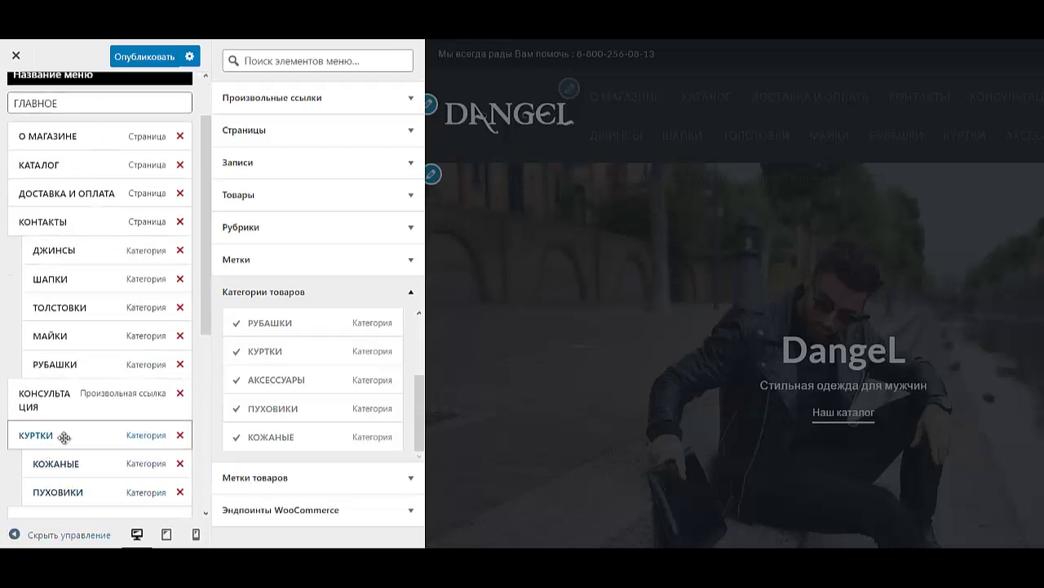
drag(67, 431, 79, 393)
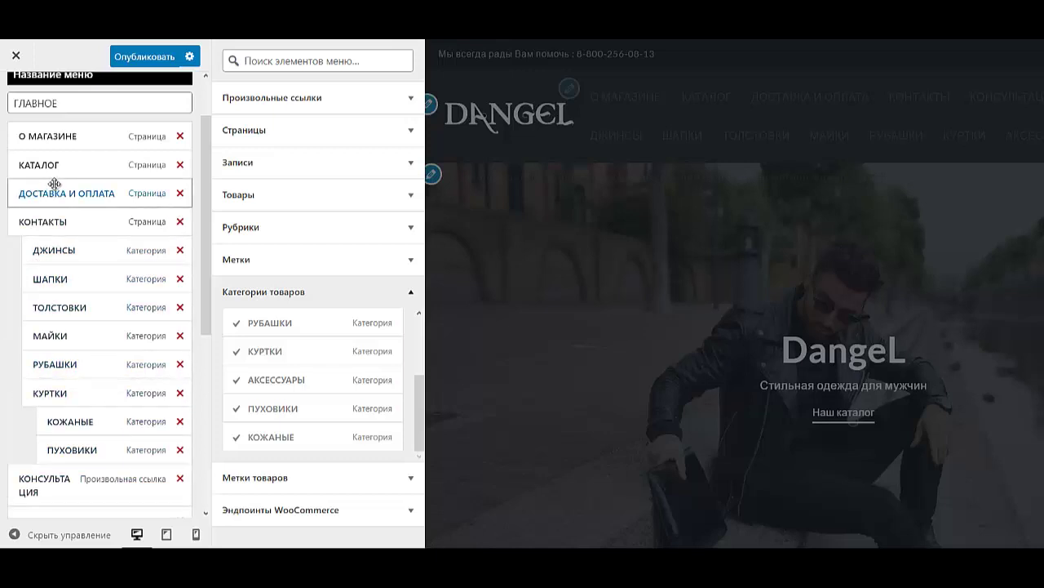
scroll(98, 370, down, 1)
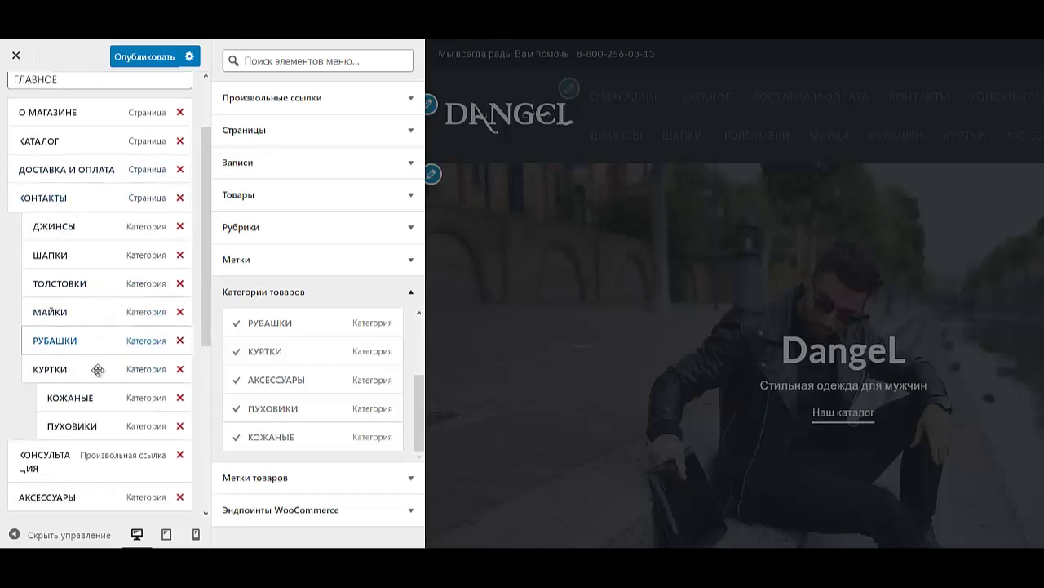
scroll(98, 370, down, 3)
drag(85, 378, 100, 336)
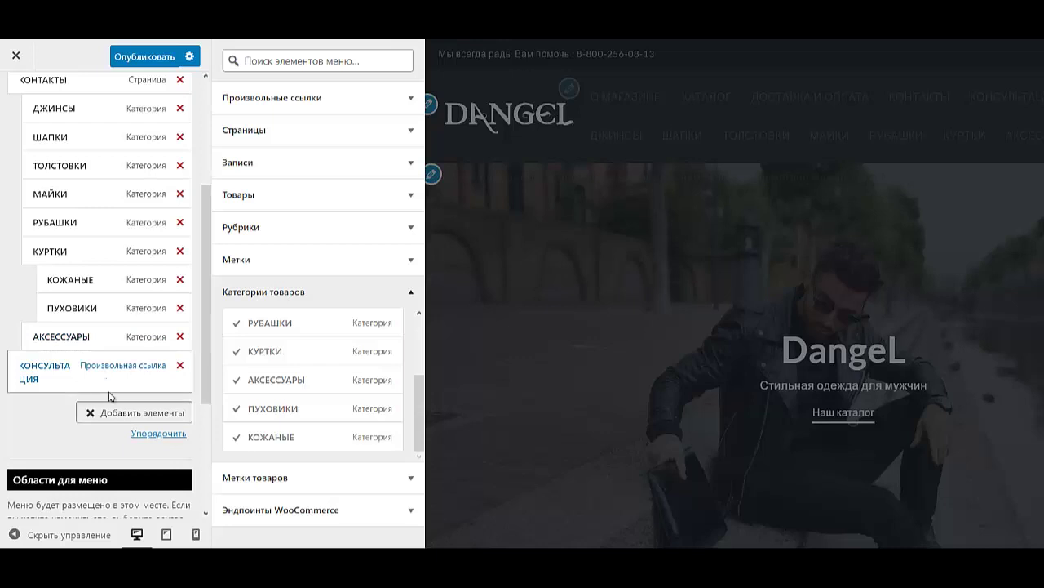
click(28, 476)
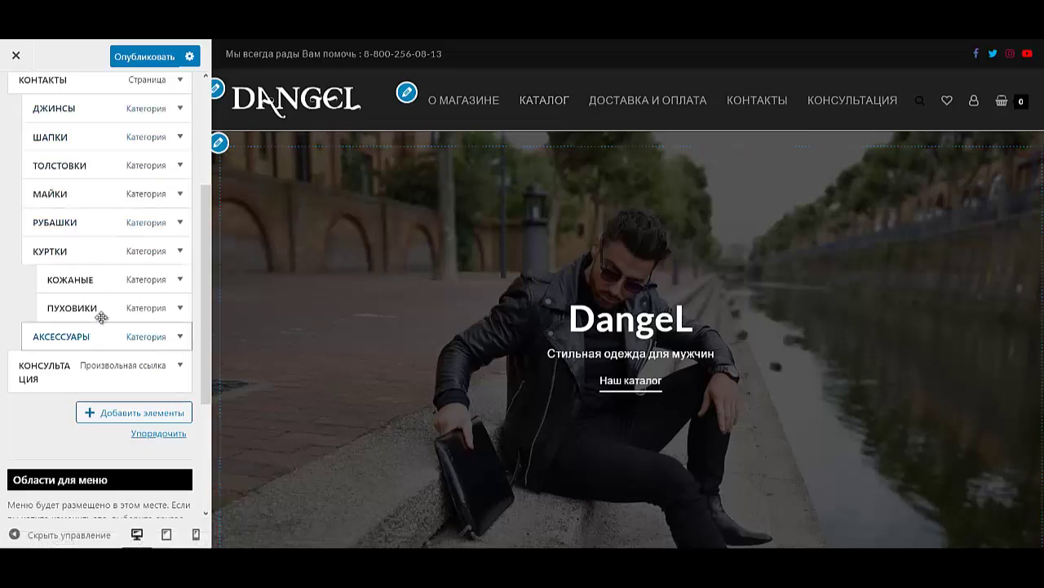
- Return to the list of menus and create a new menu named ПОДВАЛ assigned to the Footer Menu location
scroll(69, 273, up, 3)
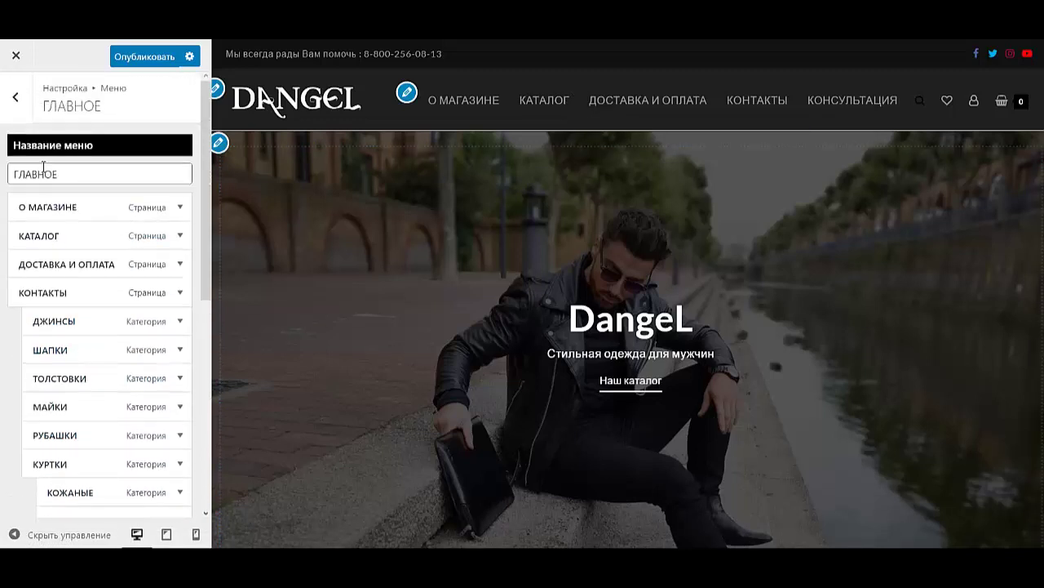
click(15, 96)
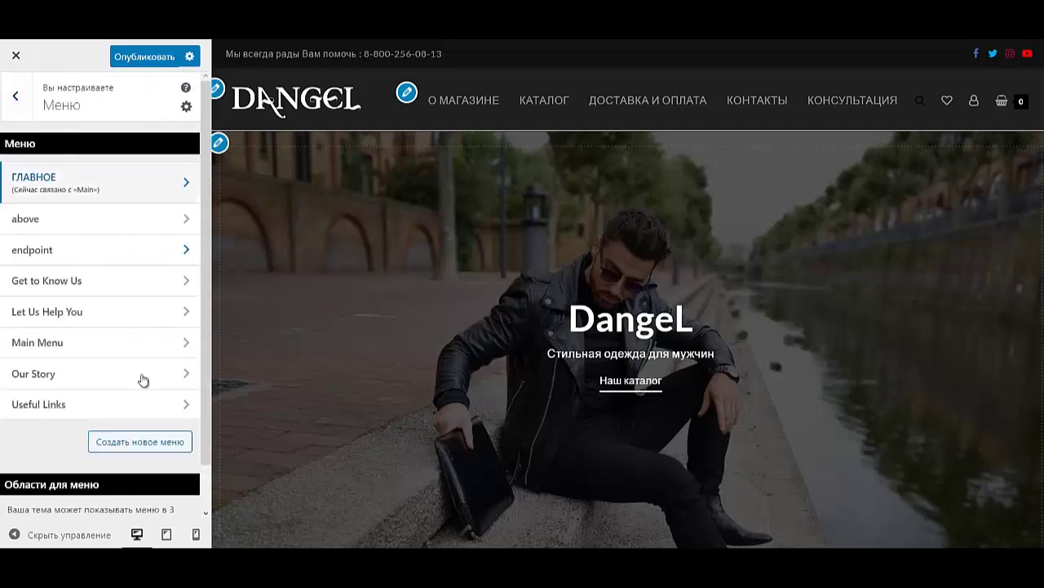
click(162, 445)
click(100, 174)
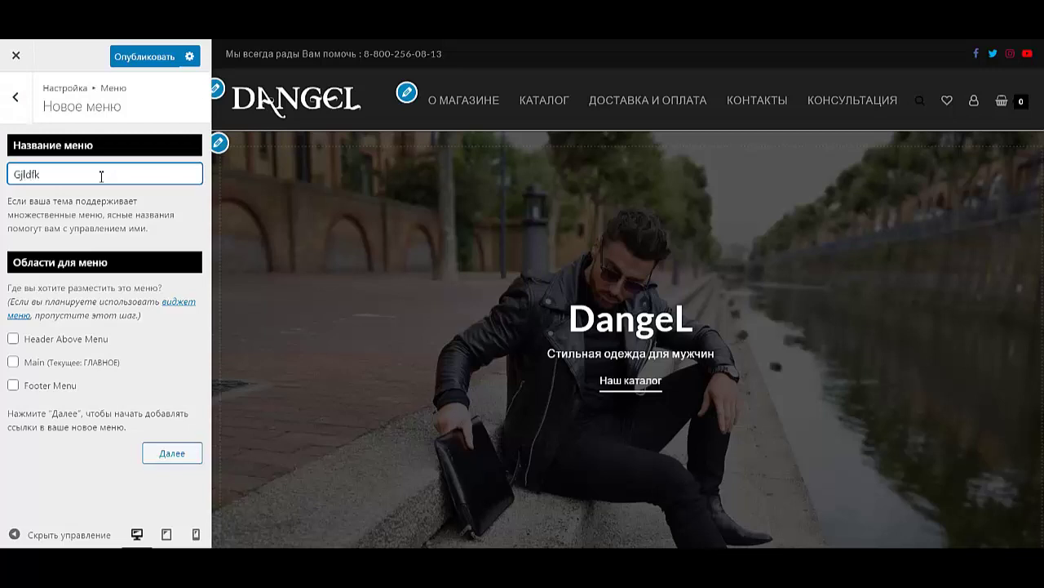
text(Gjldfk)
key(Pause)
click(43, 390)
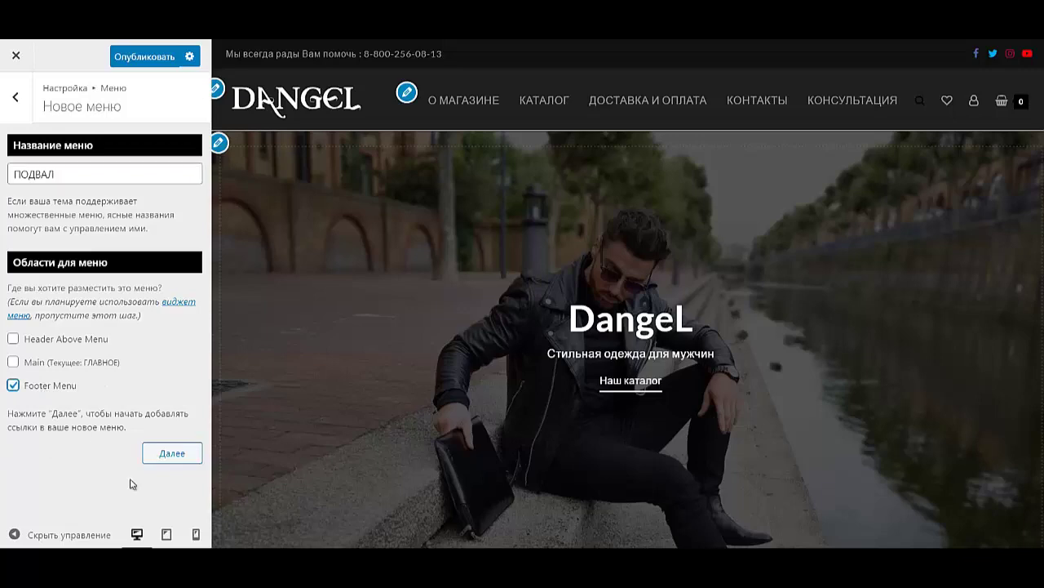
click(176, 460)
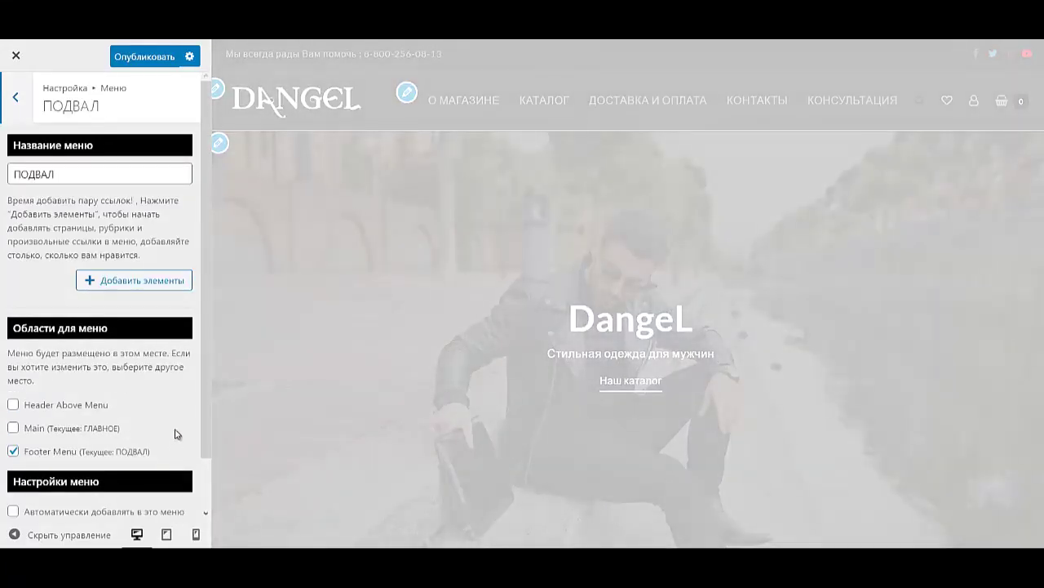
- Add the pages О МАГАЗИНЕ, ДОСТАВКА И ОПЛАТА and ИЗБРАННОЕ to the ПОДВАЛ menu
click(163, 282)
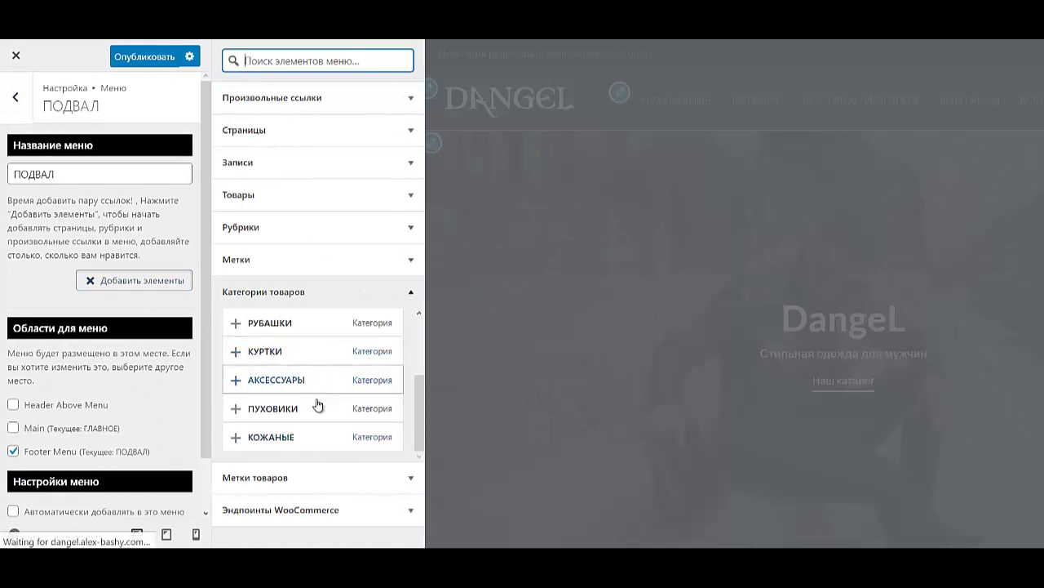
scroll(307, 399, up, 3)
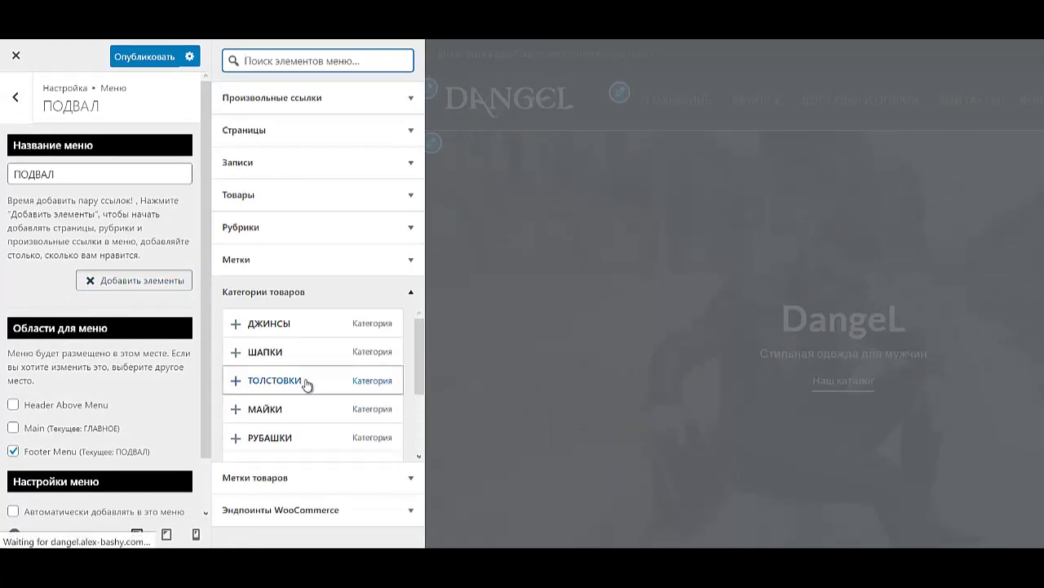
click(272, 131)
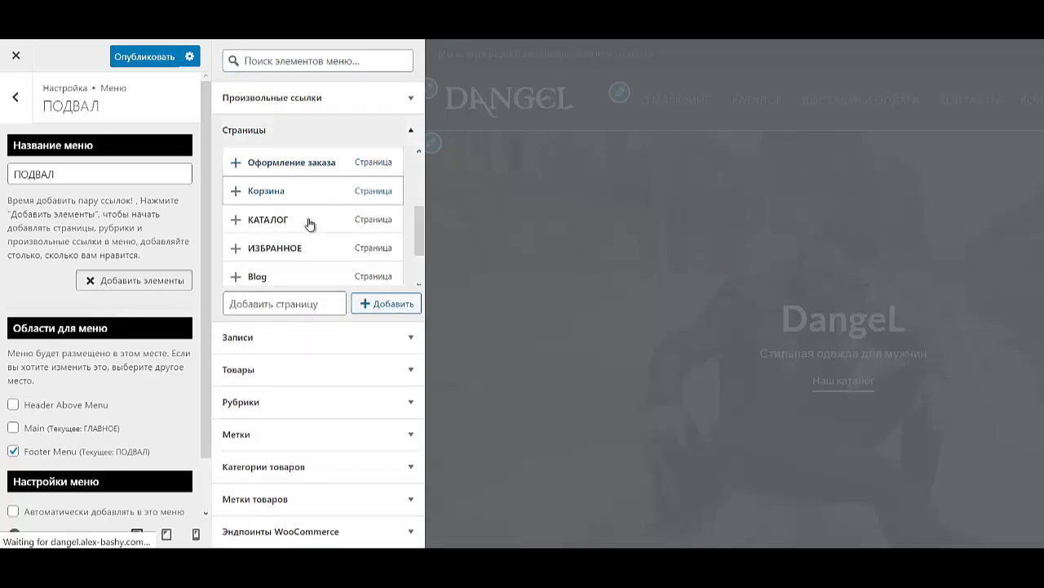
scroll(309, 222, down, 2)
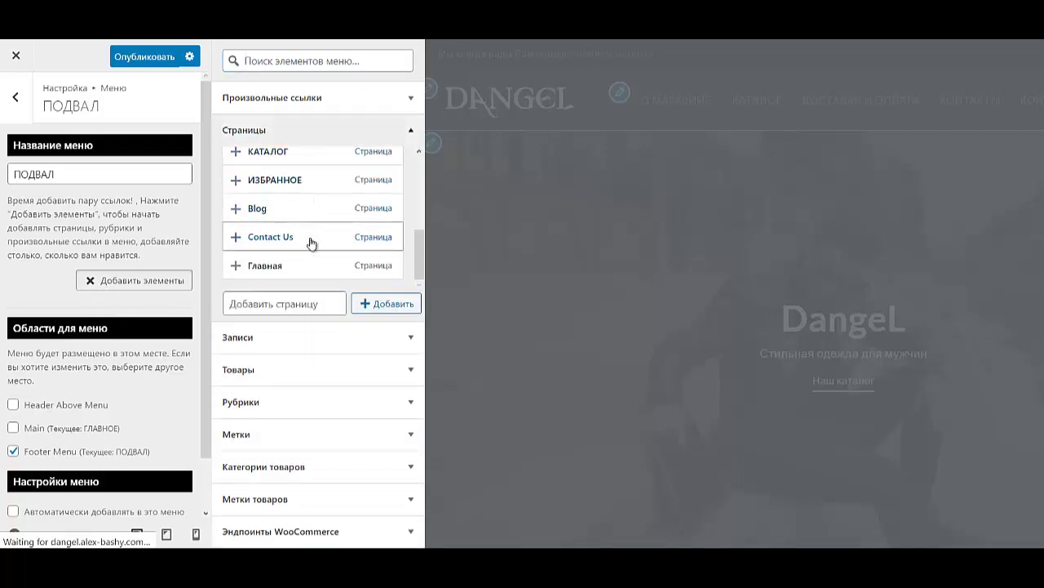
scroll(309, 240, up, 3)
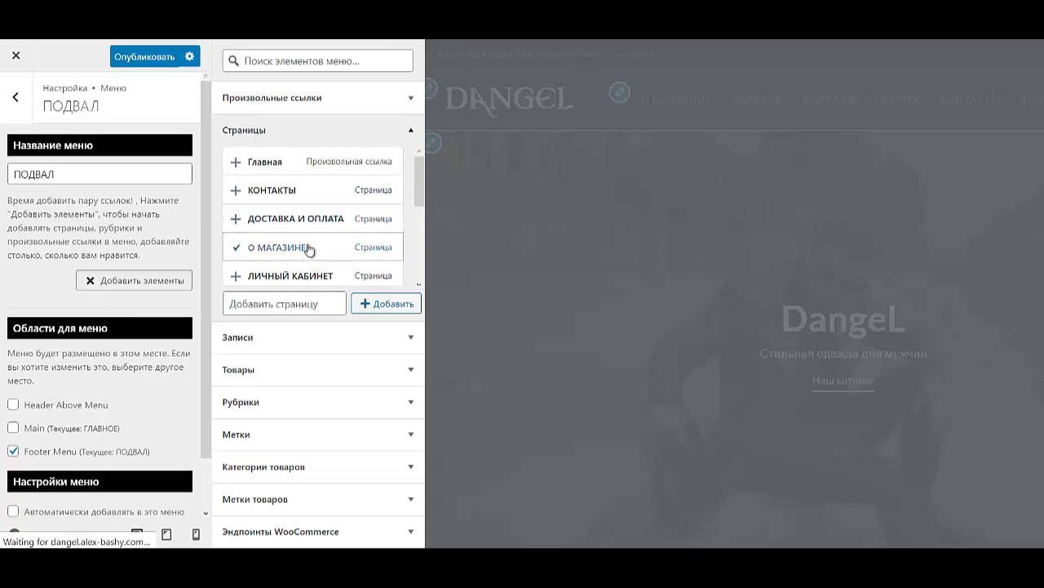
click(302, 247)
click(298, 219)
scroll(310, 253, down, 2)
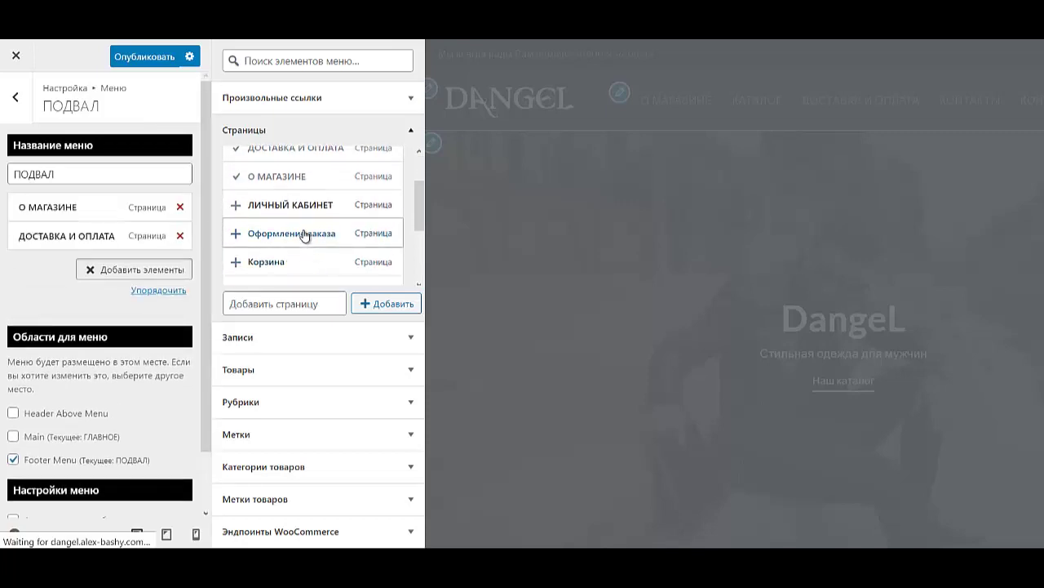
scroll(303, 233, down, 3)
click(292, 179)
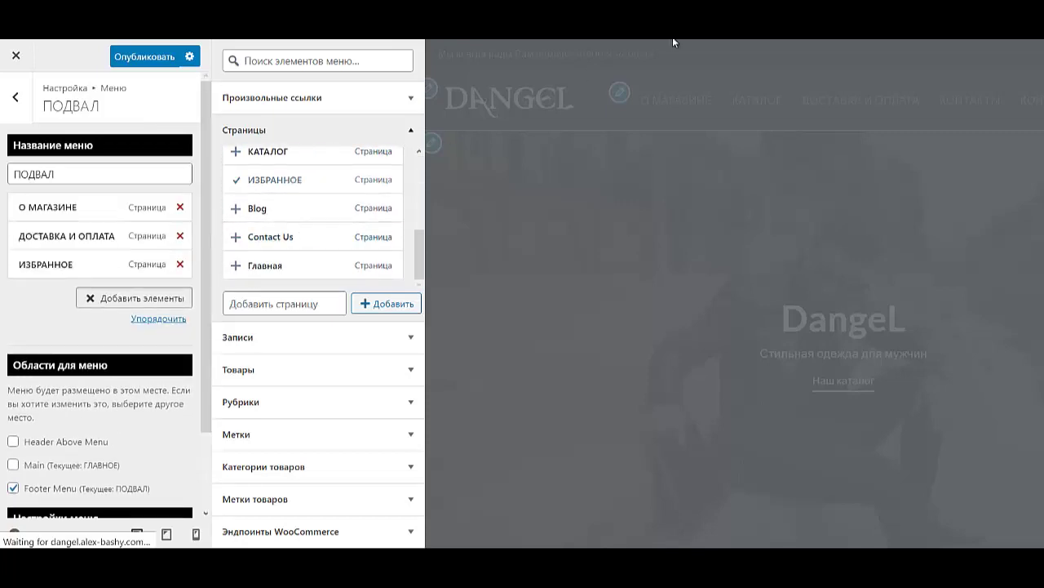
- Add the pages КОНТАКТЫ and ЛИЧНЫЙ КАБИНЕТ to the ПОДВАЛ menu
scroll(298, 221, up, 2)
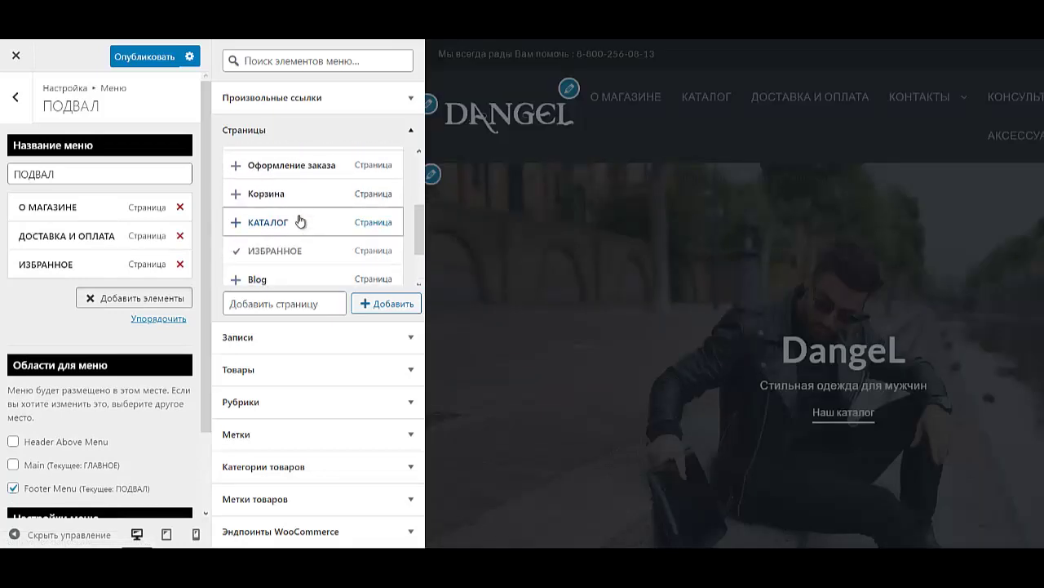
scroll(300, 221, up, 3)
click(311, 191)
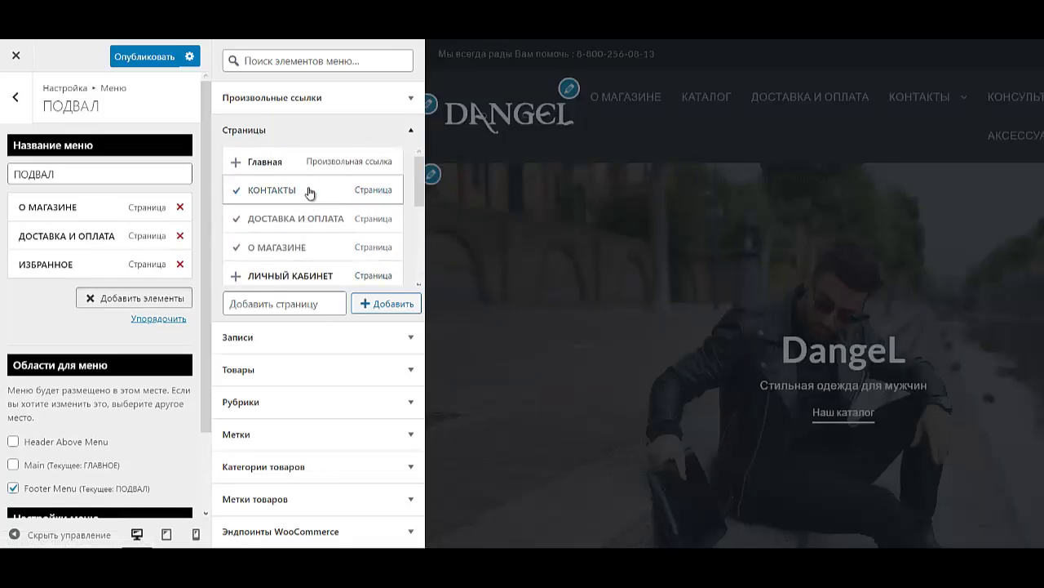
scroll(319, 256, down, 2)
click(303, 208)
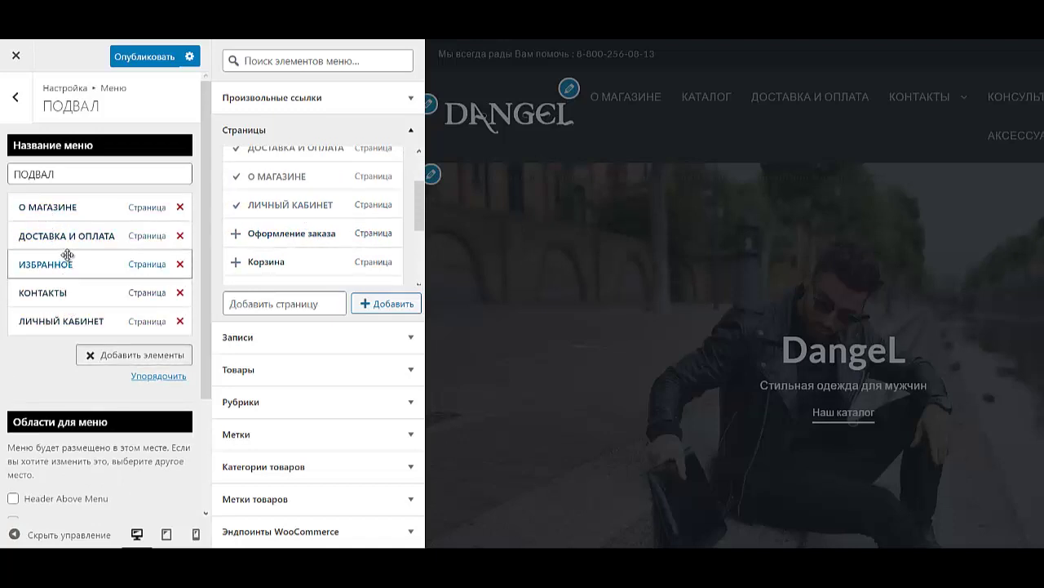
- Move ЛИЧНЫЙ КАБИНЕТ above ИЗБРАННОЕ in the ПОДВАЛ menu and publish the changes
drag(57, 322, 56, 278)
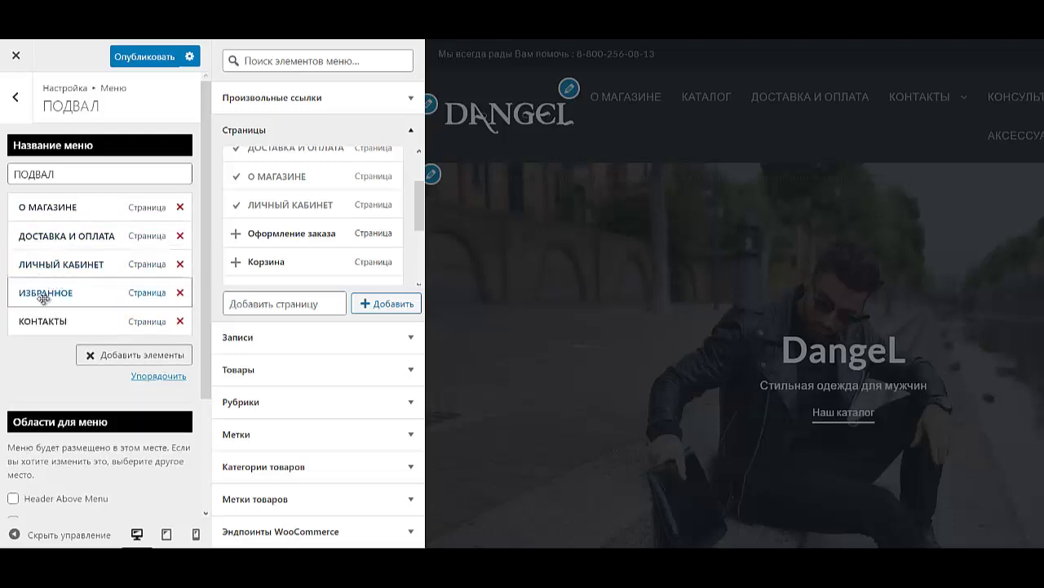
click(45, 358)
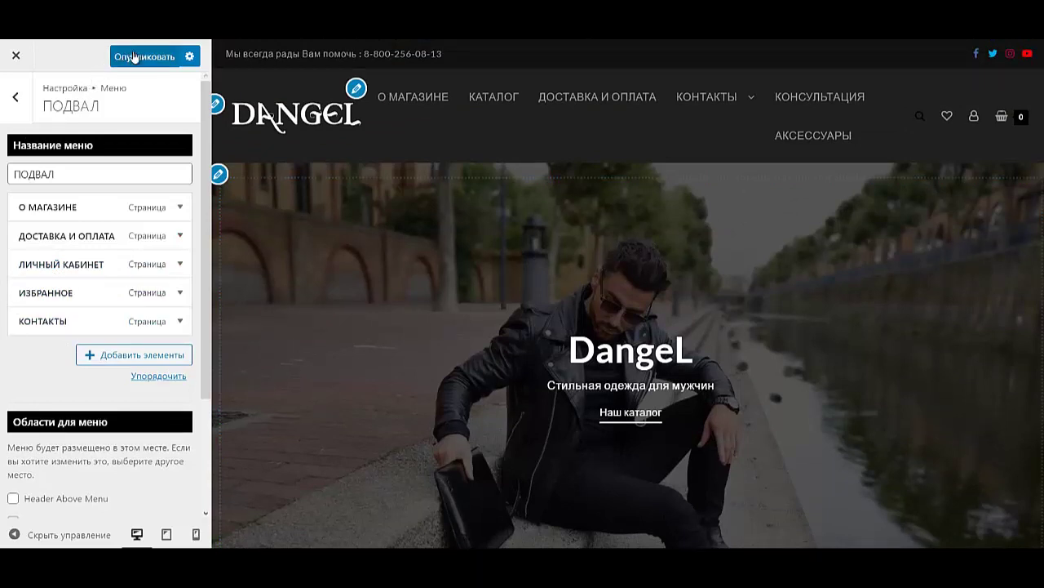
click(135, 56)
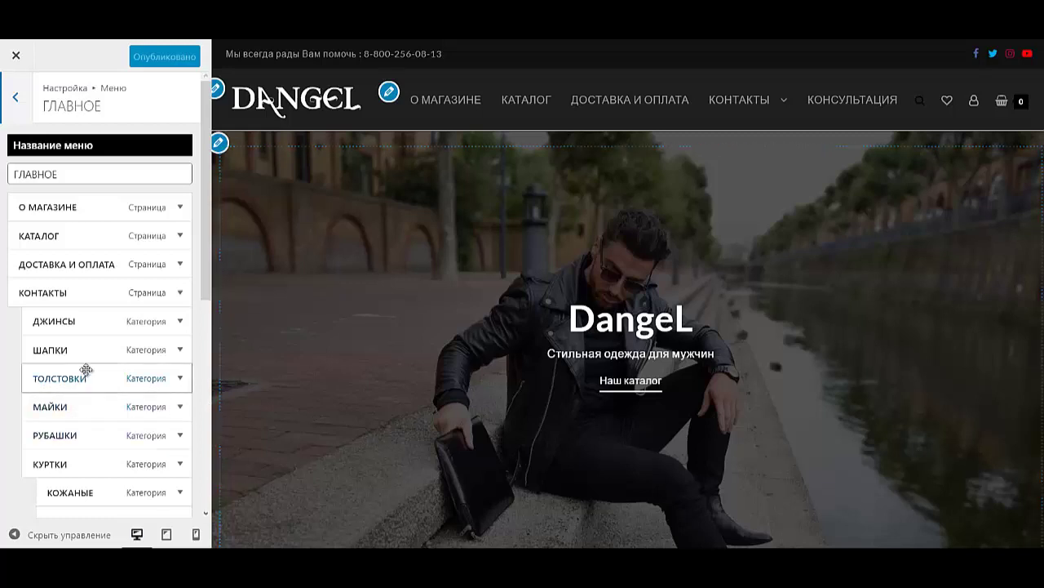
- Remove ДОСТАВКА И ОПЛАТА from the ГЛАВНОЕ menu and publish the change
click(107, 272)
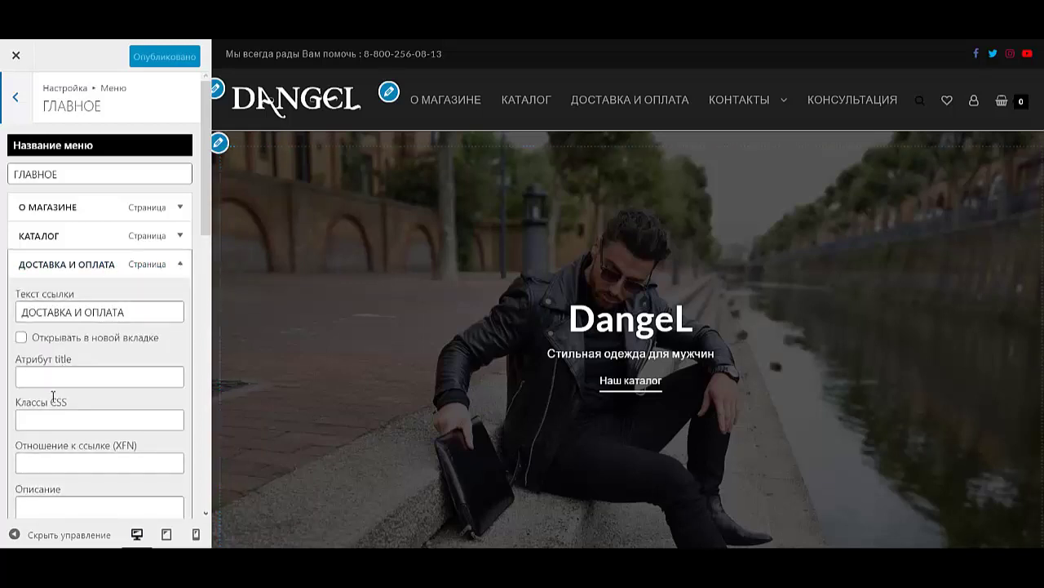
scroll(53, 397, down, 2)
click(32, 490)
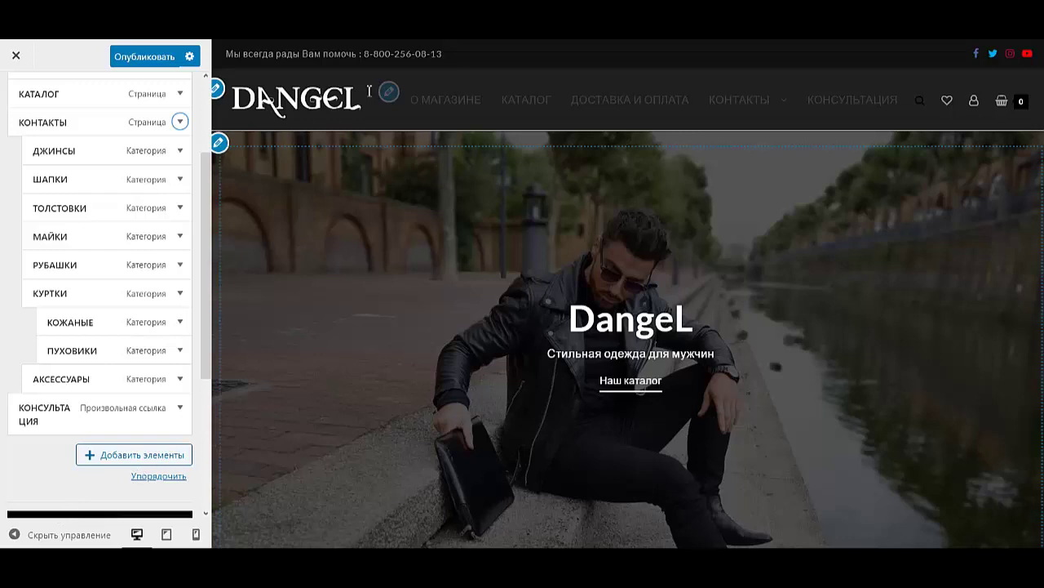
click(145, 57)
- Remove the КОНСУЛЬТАЦИЯ custom link from the ГЛАВНОЕ menu, publish the change and return to the list of menus
scroll(129, 422, down, 1)
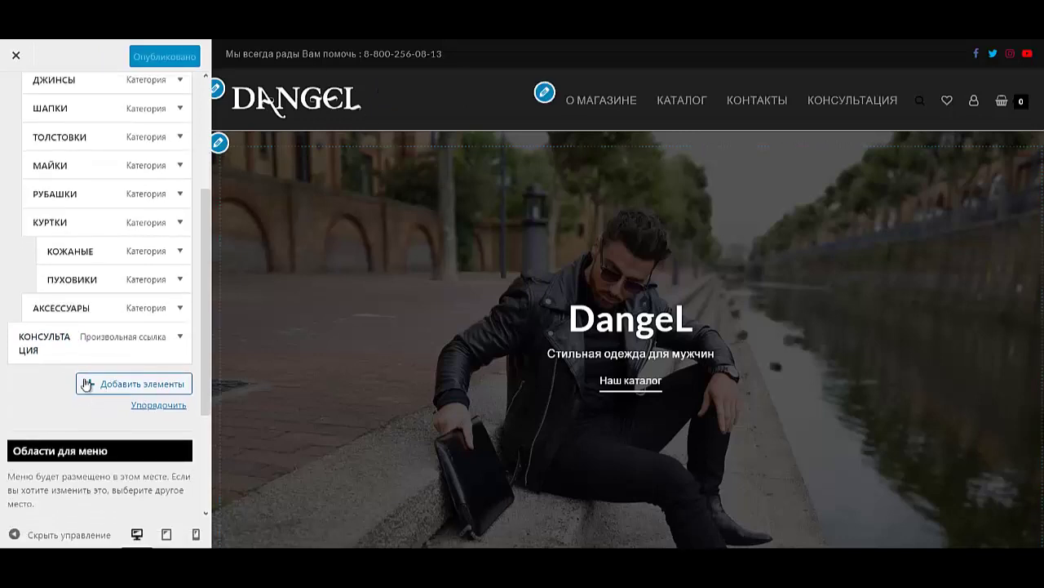
scroll(143, 333, up, 3)
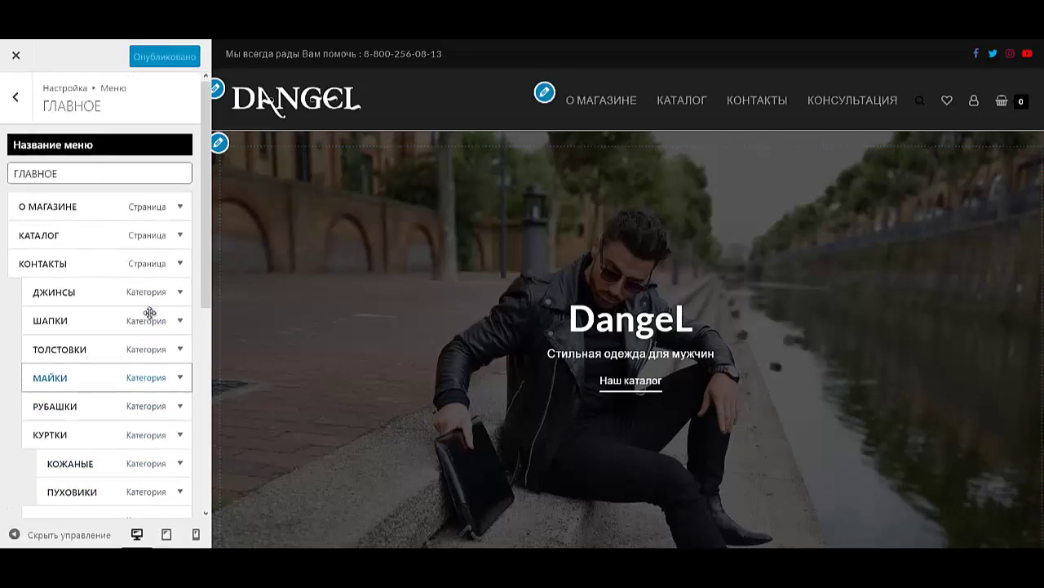
scroll(144, 310, down, 1)
scroll(150, 306, down, 3)
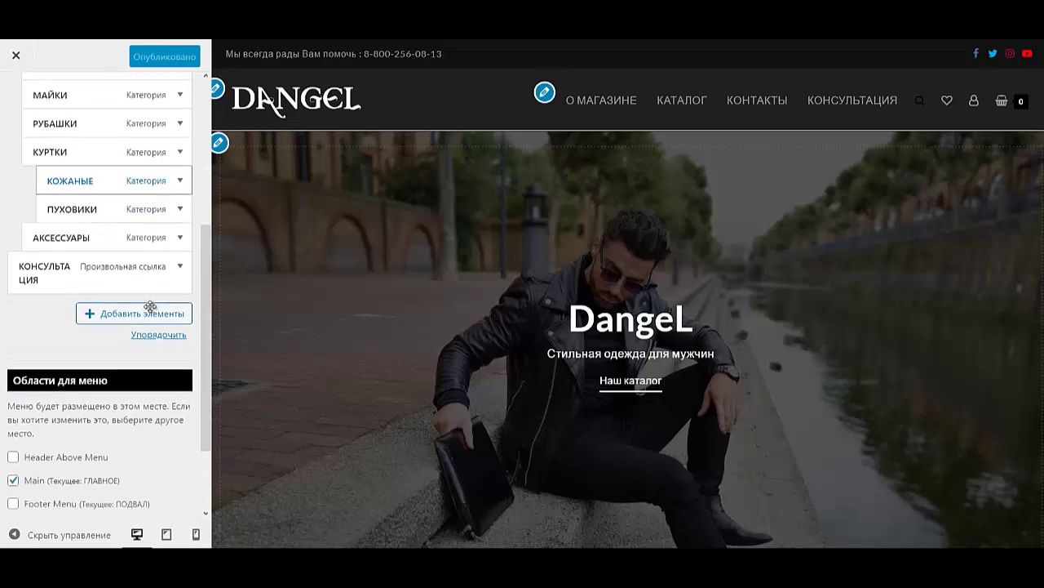
click(180, 269)
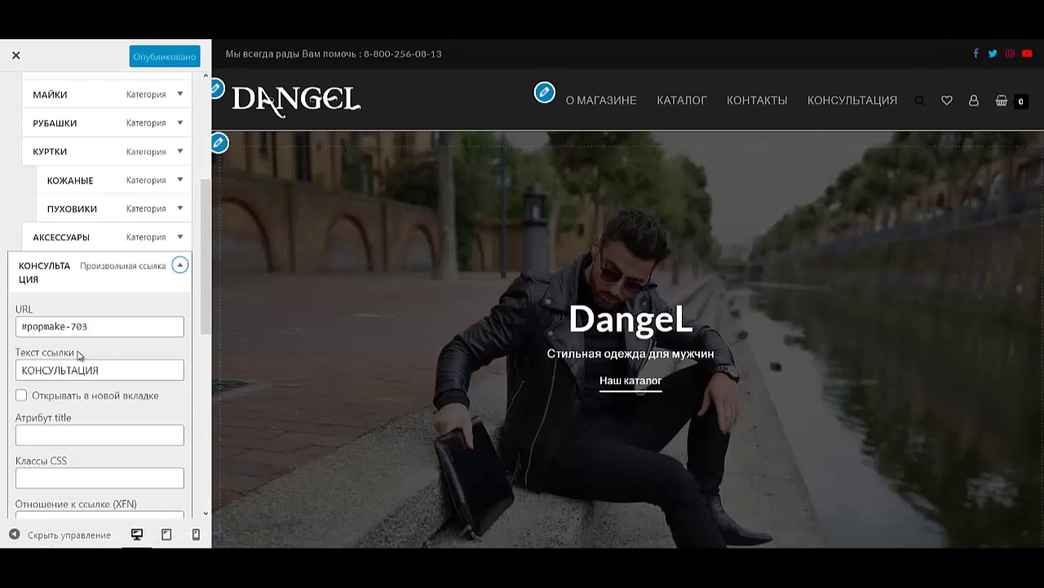
scroll(78, 354, down, 5)
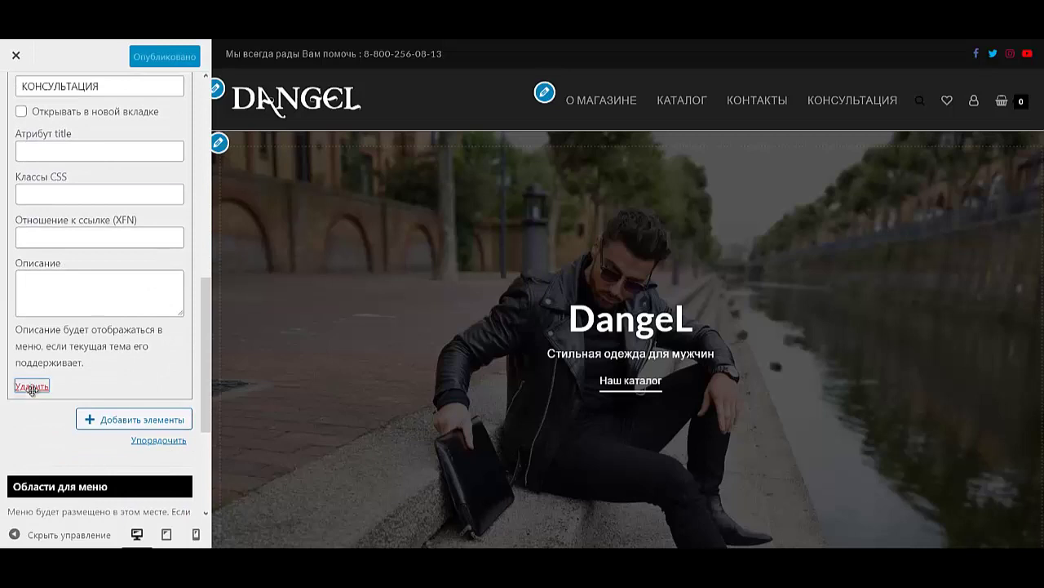
click(31, 387)
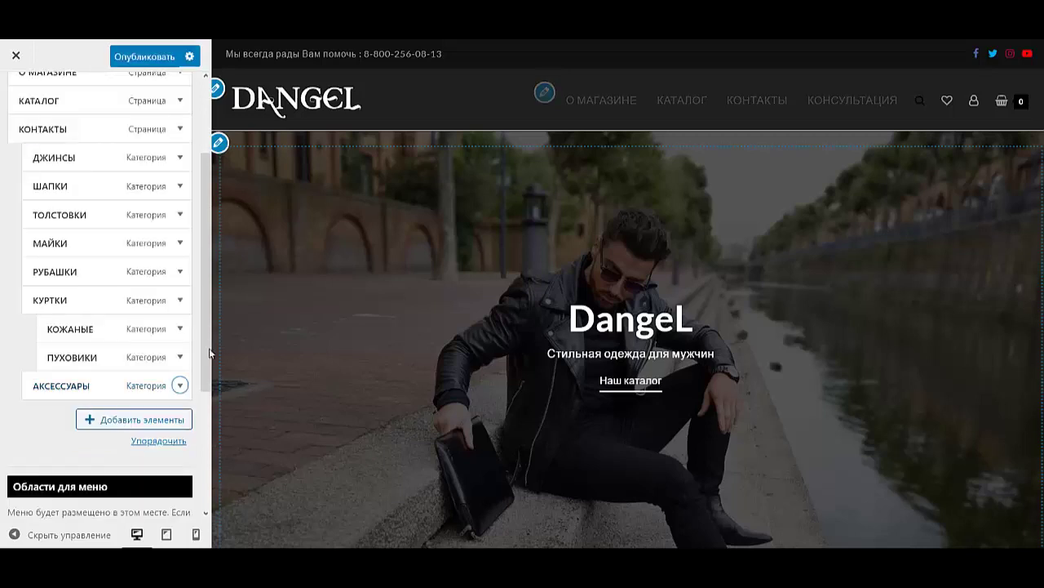
click(121, 57)
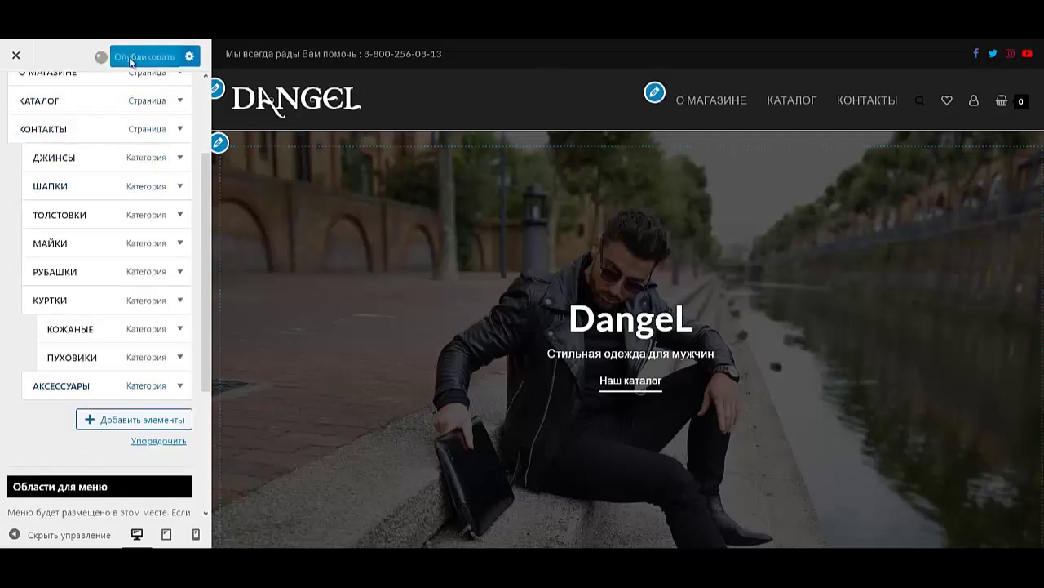
scroll(16, 83, up, 3)
click(16, 96)
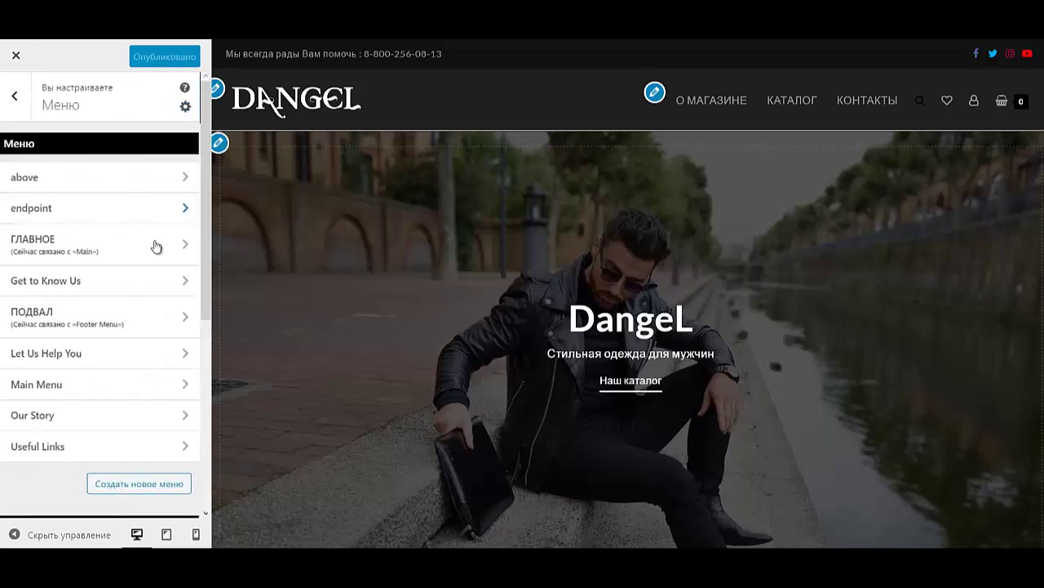
click(134, 484)
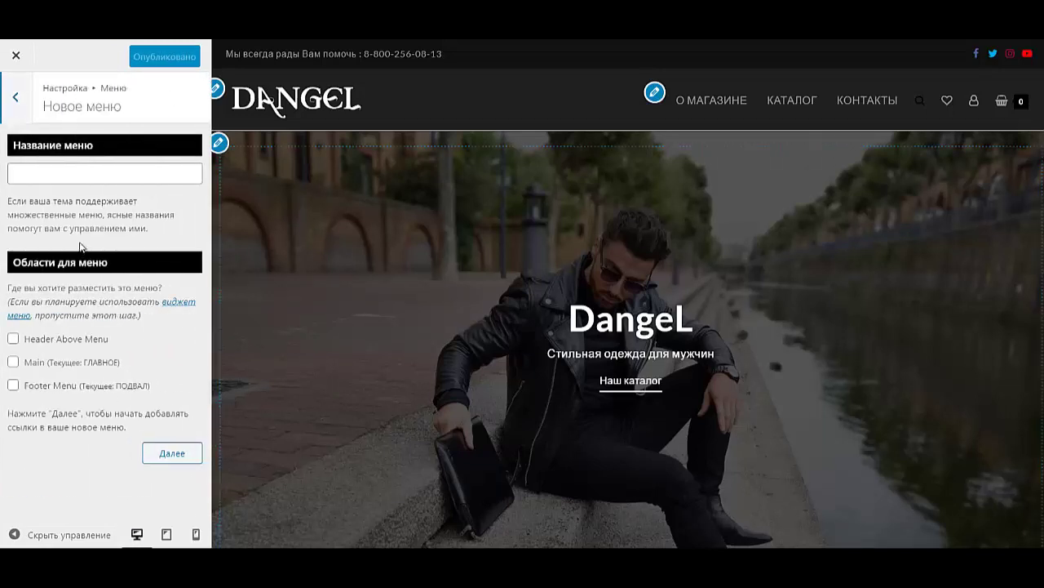
click(97, 175)
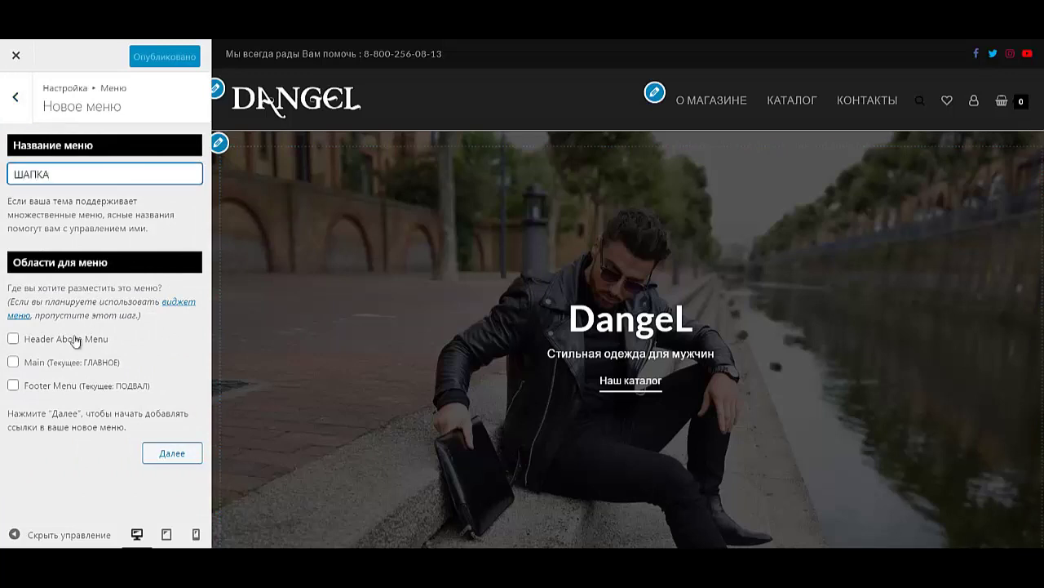
click(74, 340)
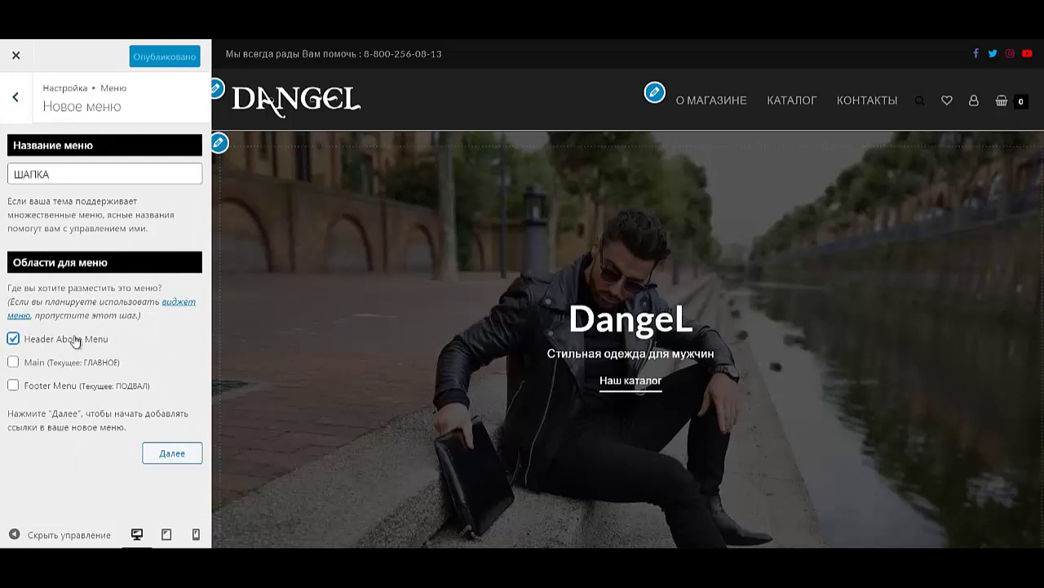
click(171, 454)
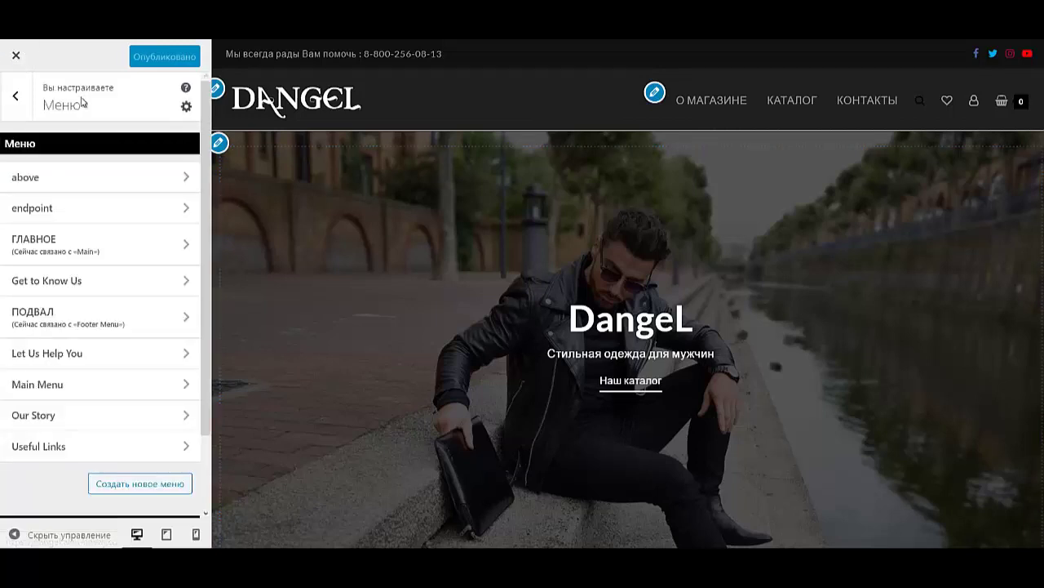
- Leave the customizer and load the ГЛАВНОЕ (Main) menu for editing on the dashboard's menu page
click(18, 61)
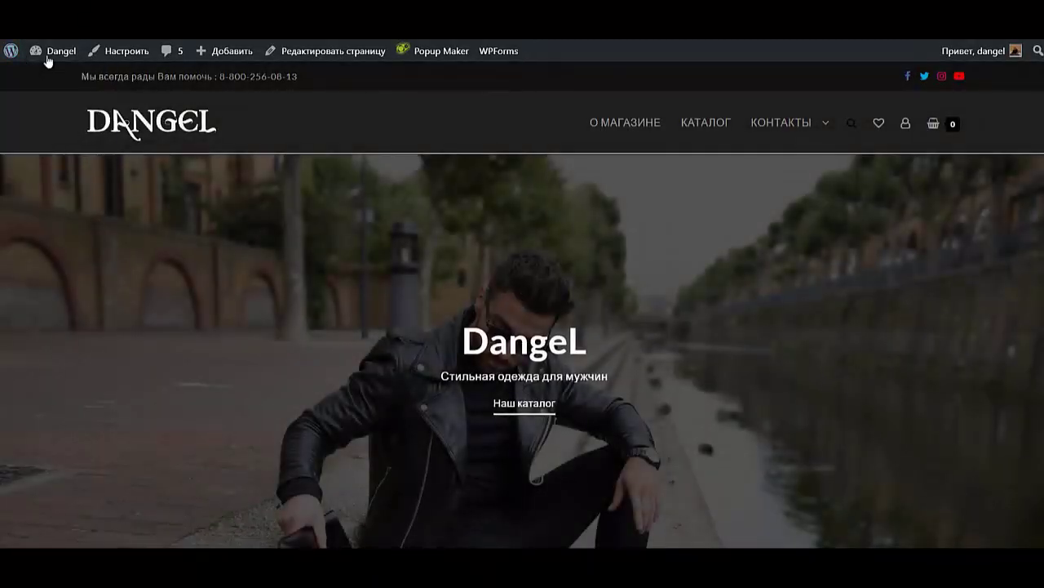
mouse_move(35, 57)
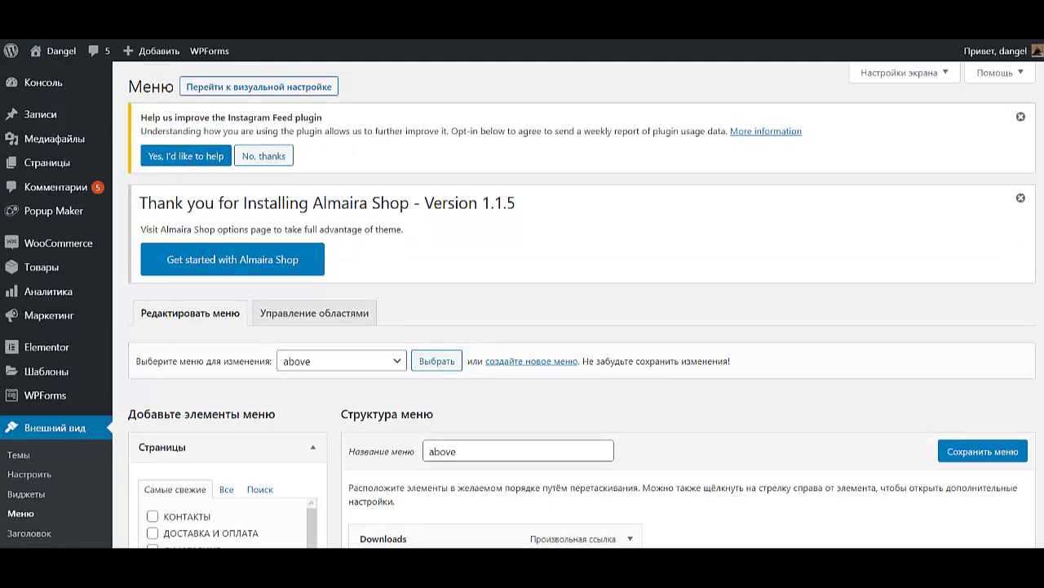
scroll(528, 265, down, 5)
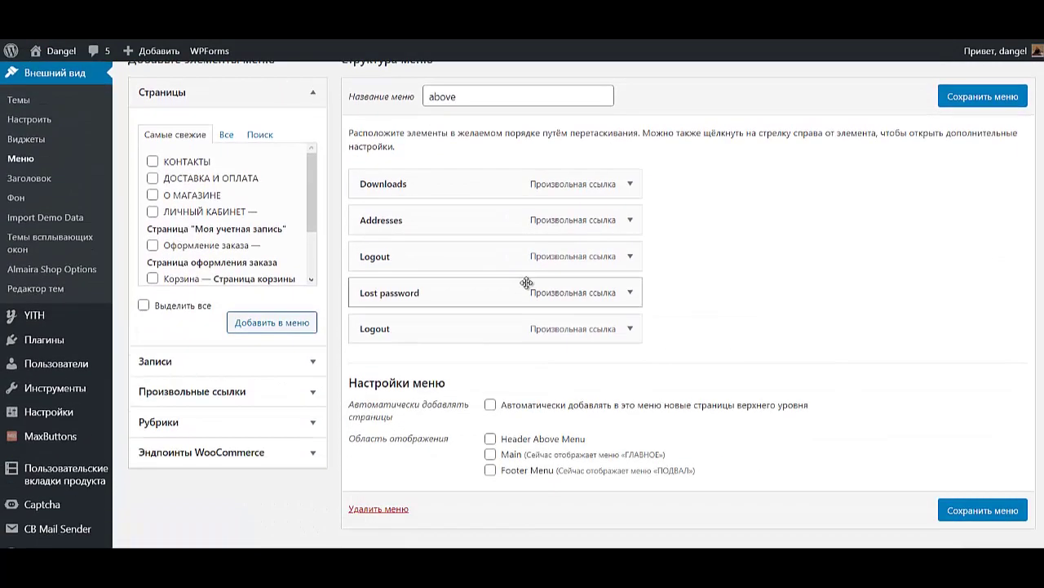
scroll(364, 358, up, 3)
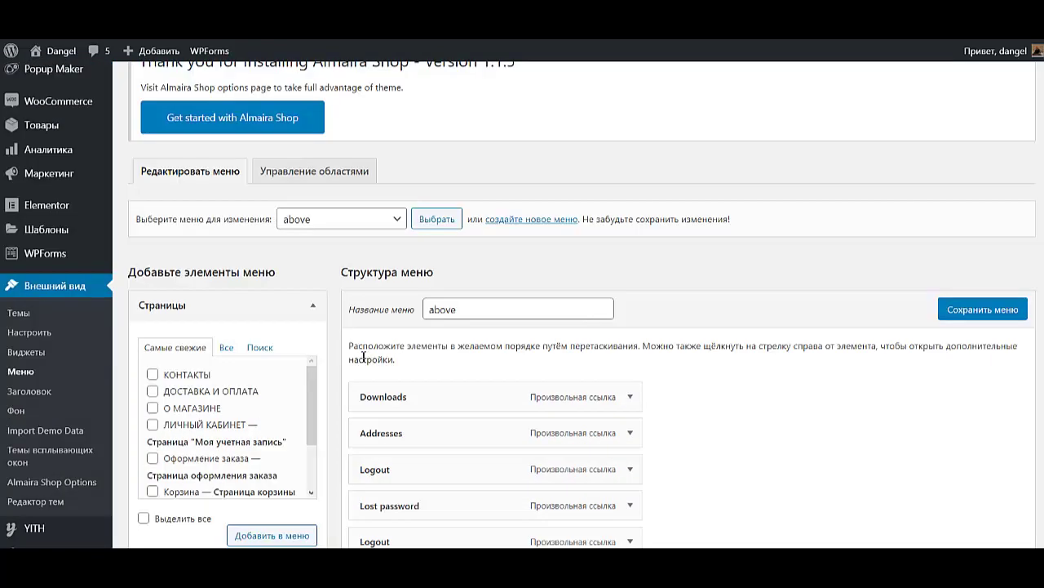
click(367, 220)
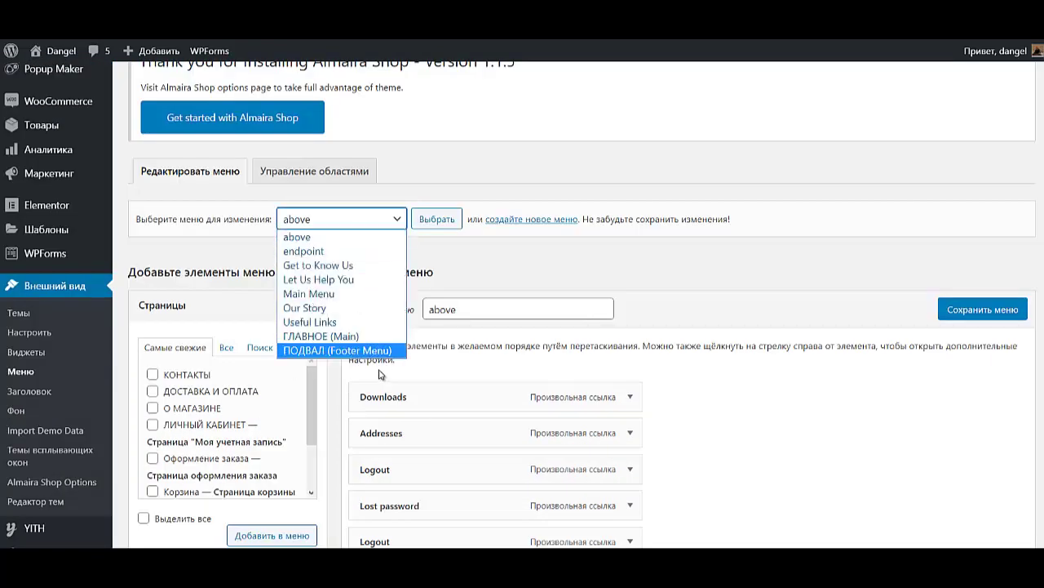
click(380, 335)
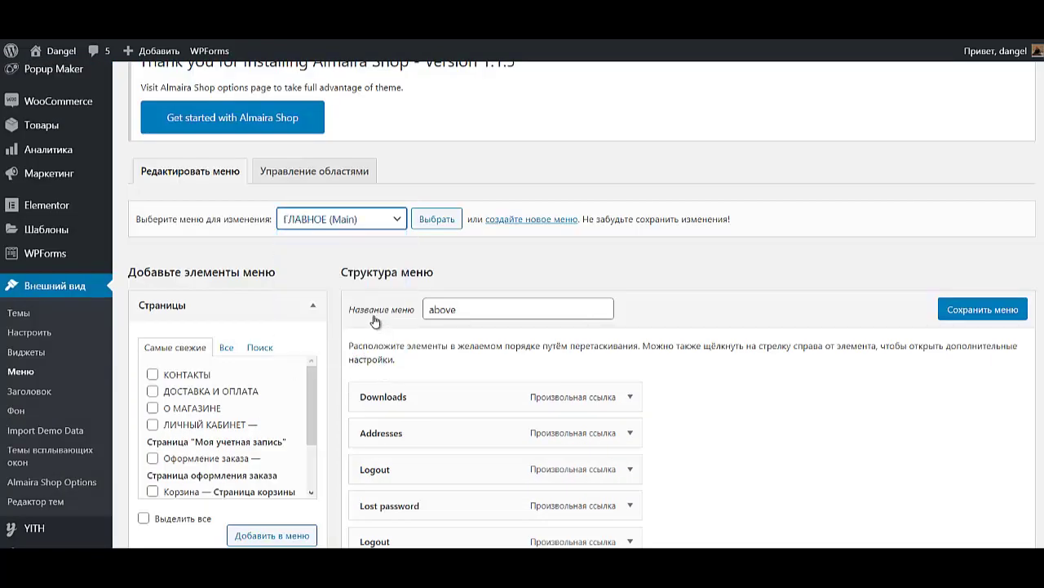
click(430, 221)
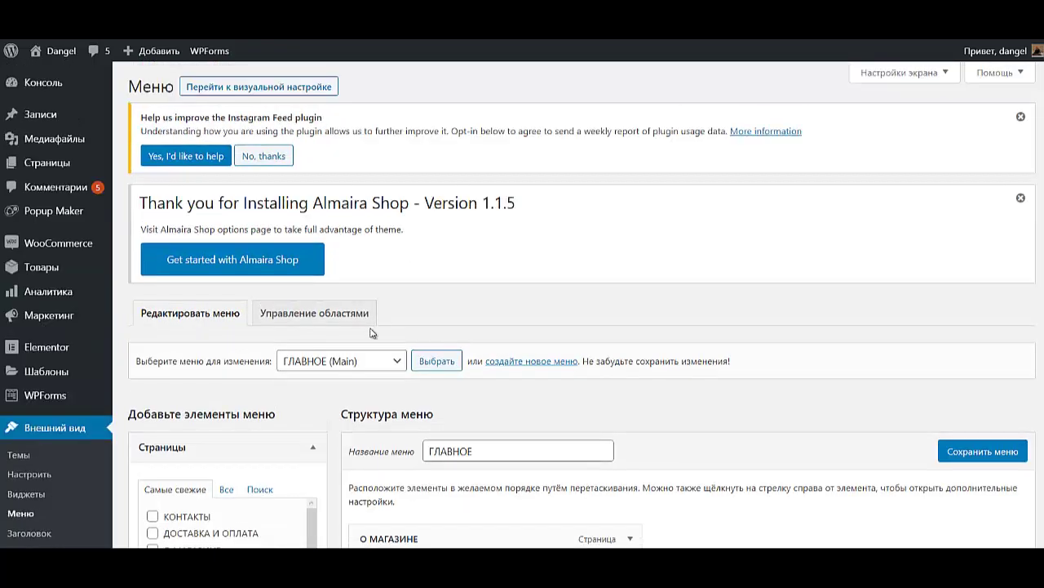
- Enable the Elusive, Font Awesome, Foundation, Genericons, Image and SVG sets in the Menu Icons settings, then save the settings and the menu
scroll(371, 332, down, 5)
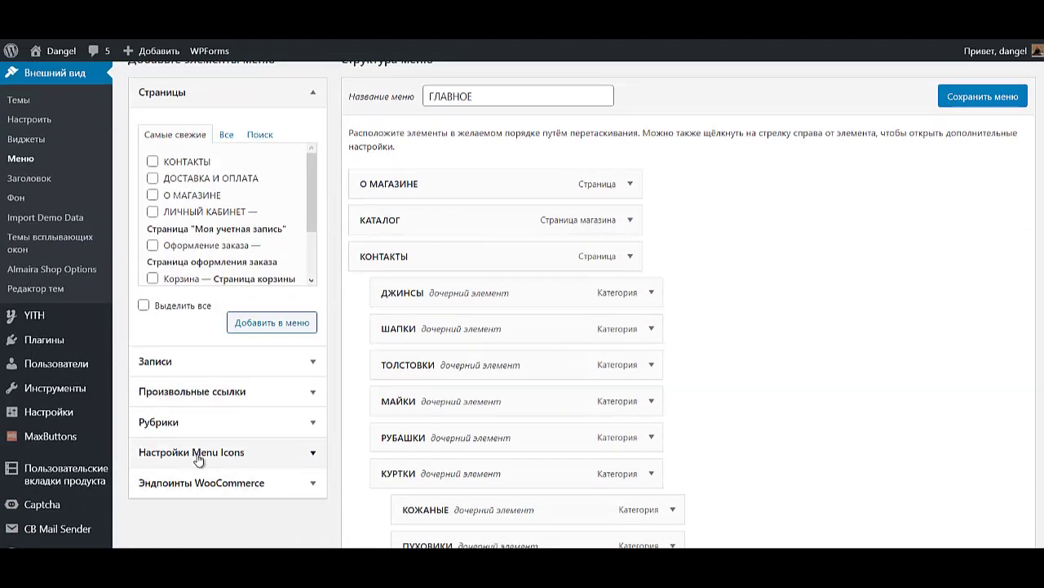
click(237, 453)
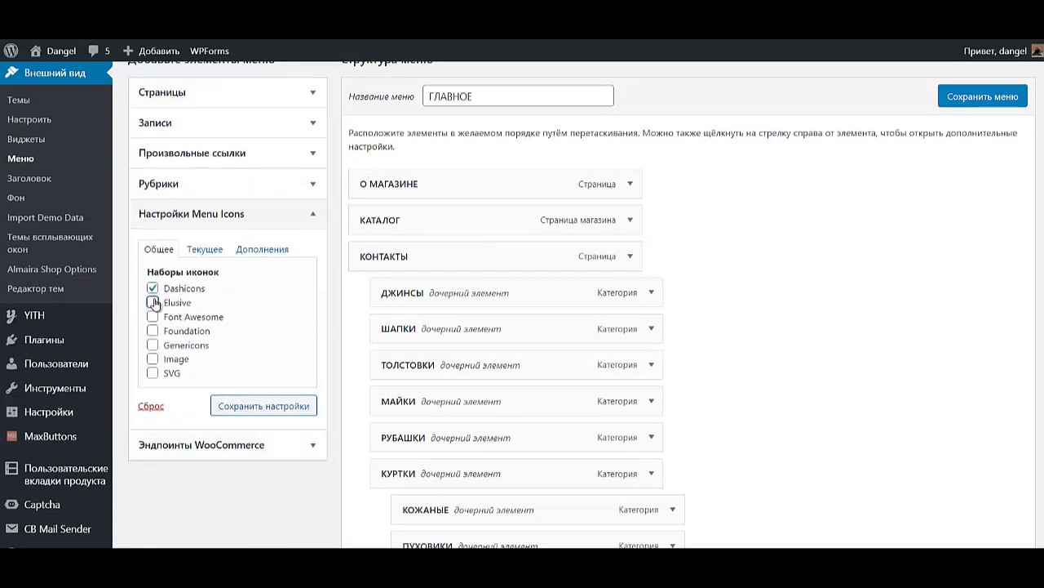
click(154, 317)
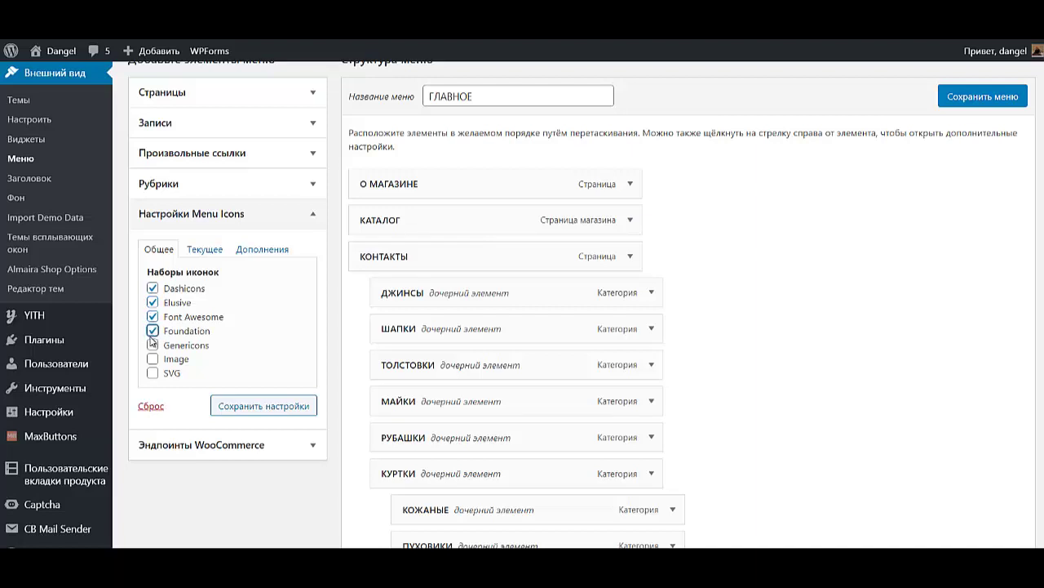
click(153, 344)
click(153, 358)
click(153, 372)
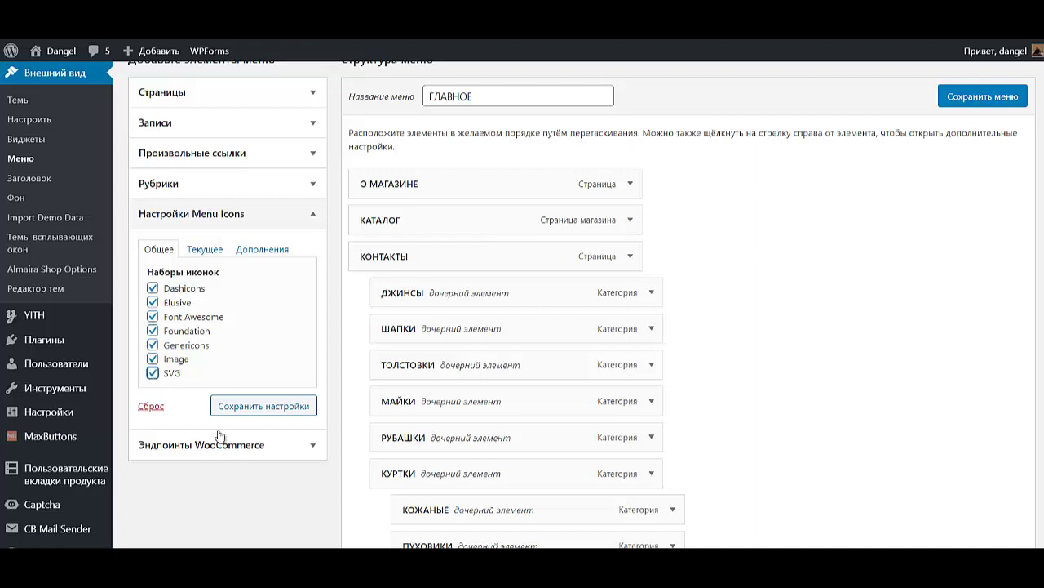
click(267, 412)
click(986, 101)
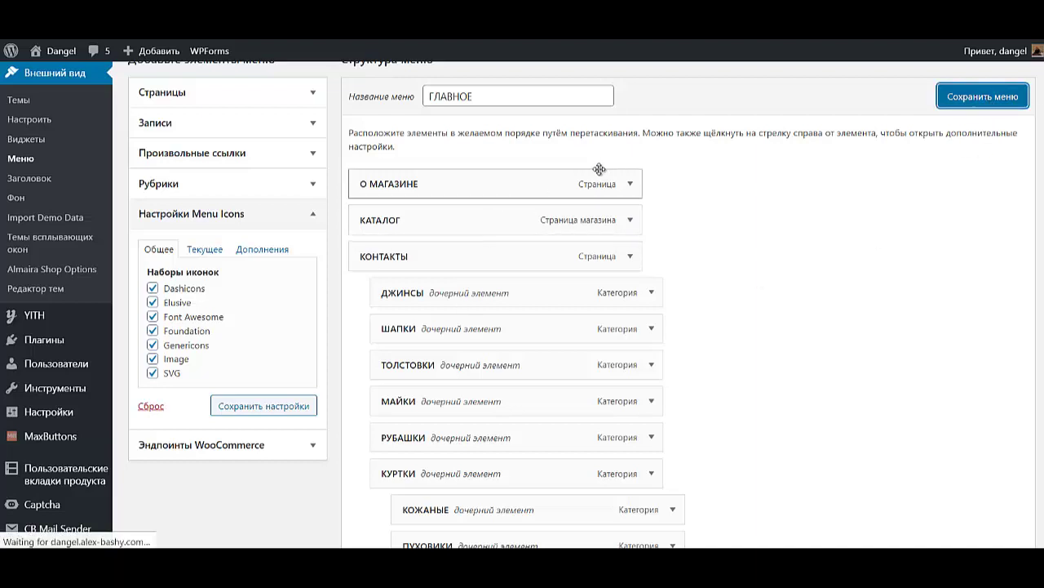
- Give the О МАГАЗИНЕ menu item the Font Awesome Shopping Bag icon, found by searching for "shop", and collapse the item
click(630, 190)
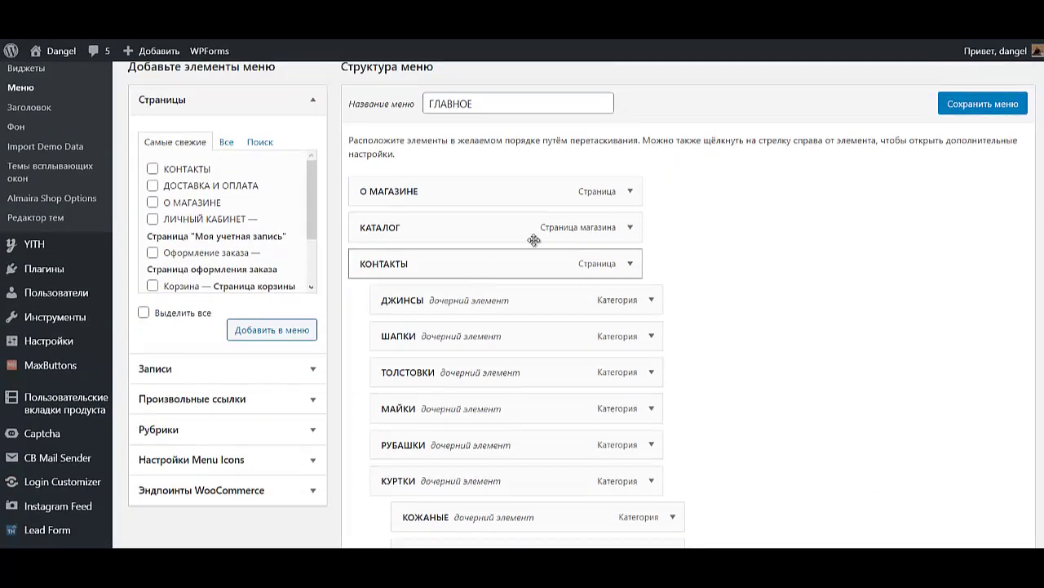
click(630, 190)
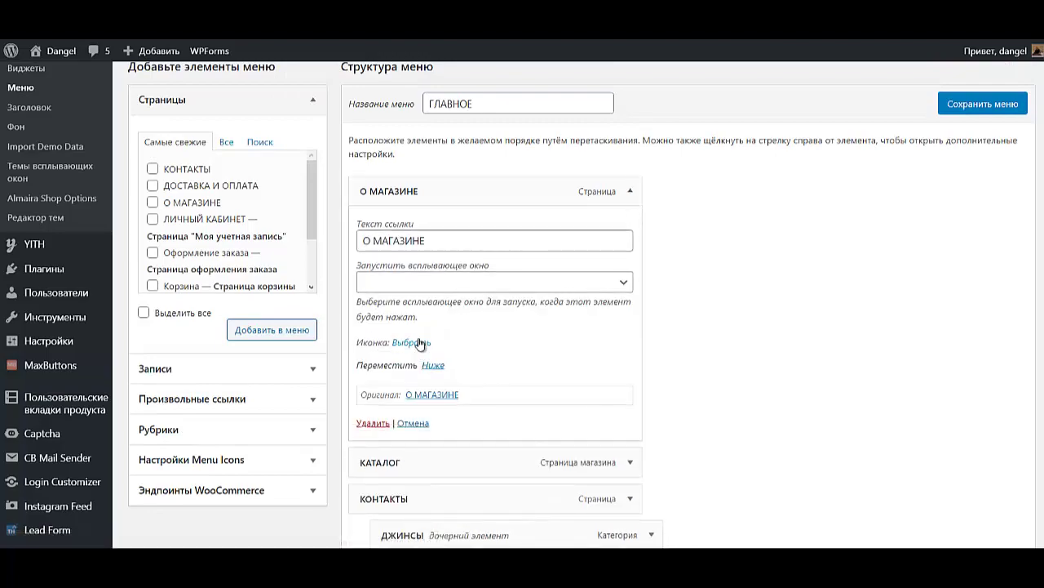
click(421, 344)
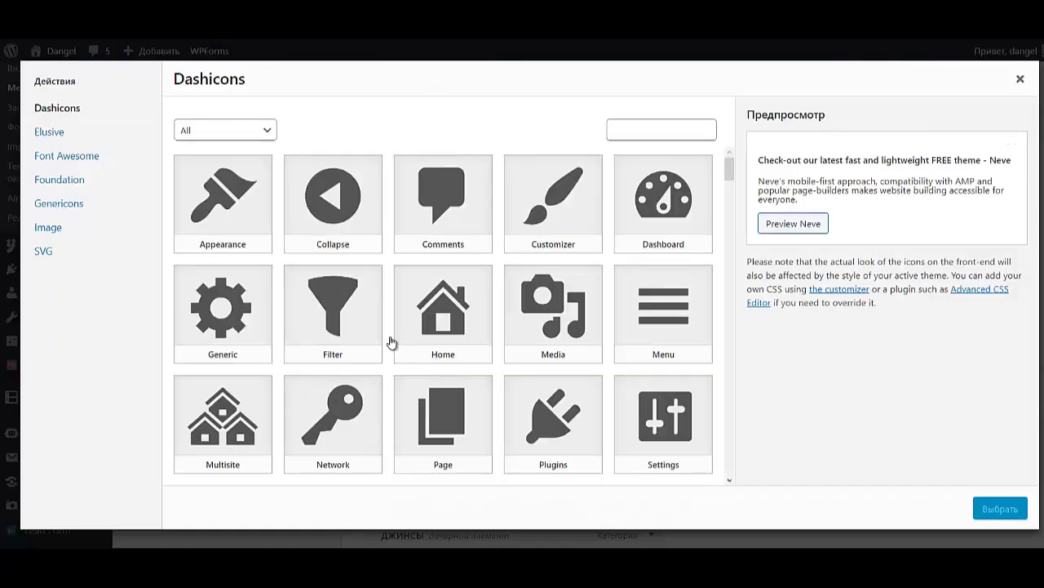
click(49, 165)
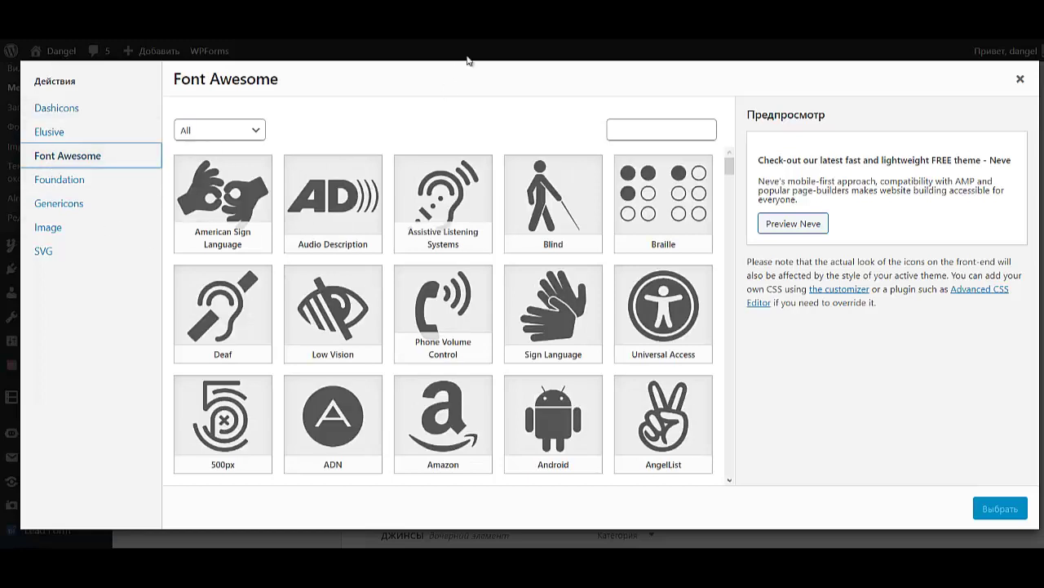
click(661, 135)
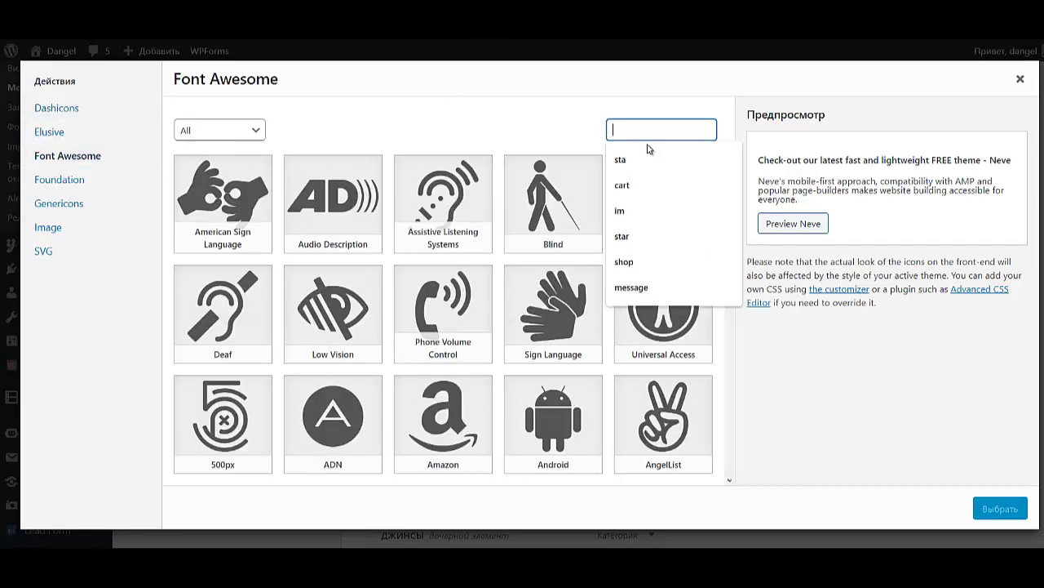
key(Caps_Lock)
text(shop)
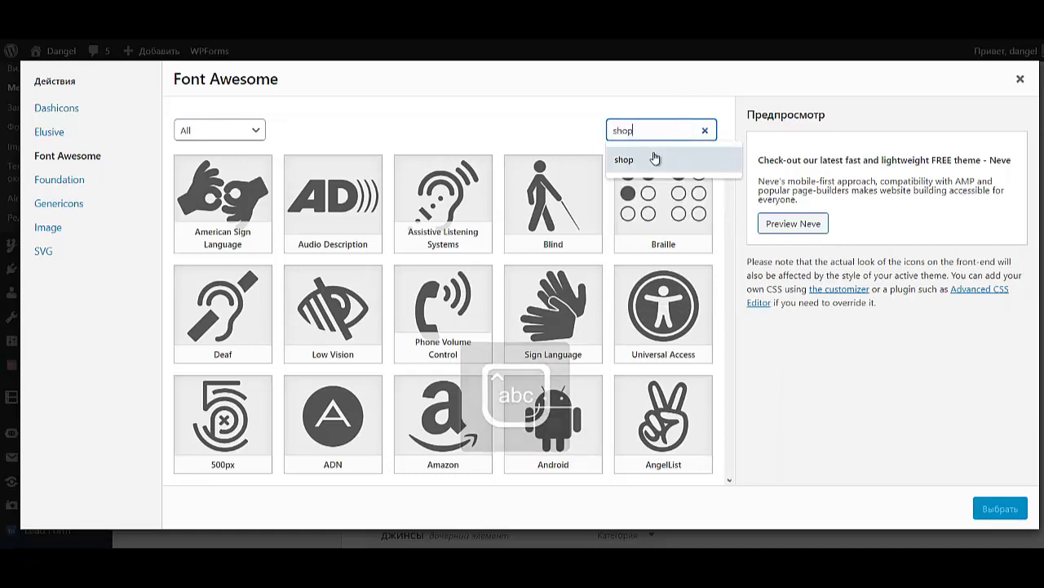
click(653, 158)
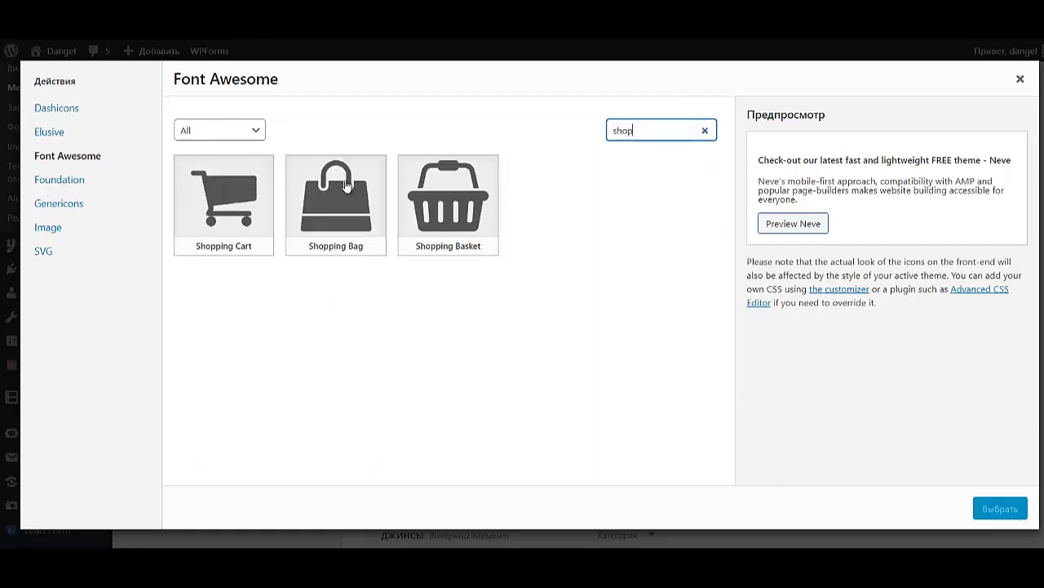
click(347, 186)
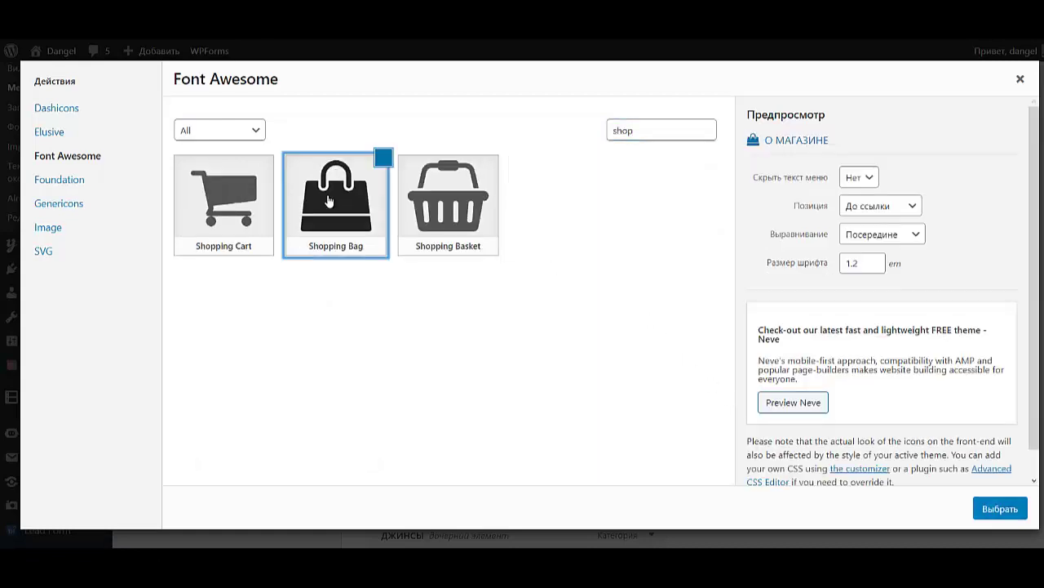
click(999, 508)
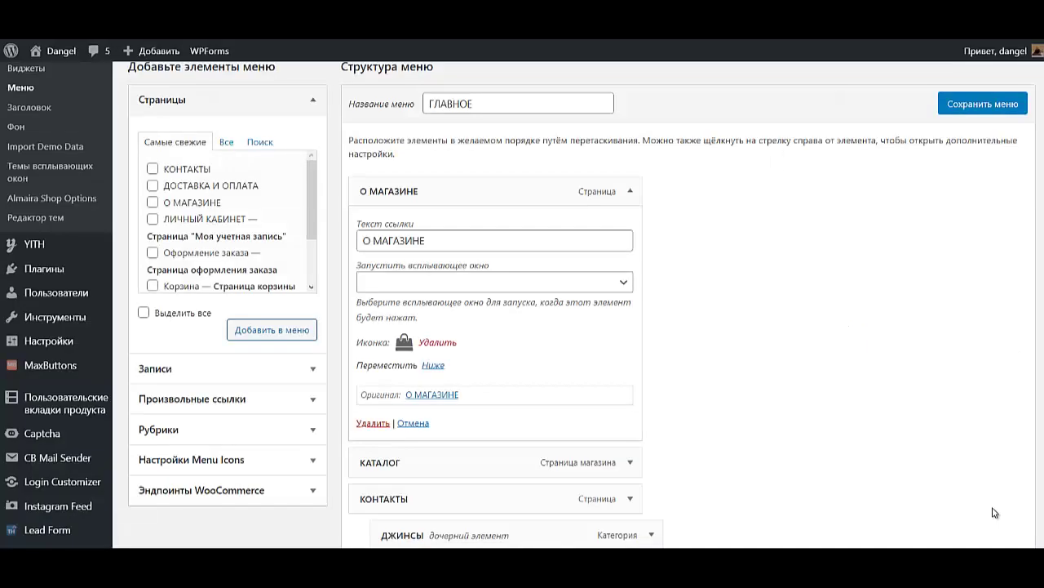
click(630, 193)
- Give the КАТАЛОГ menu item the Font Awesome Shopping Basket icon and collapse the item
click(627, 233)
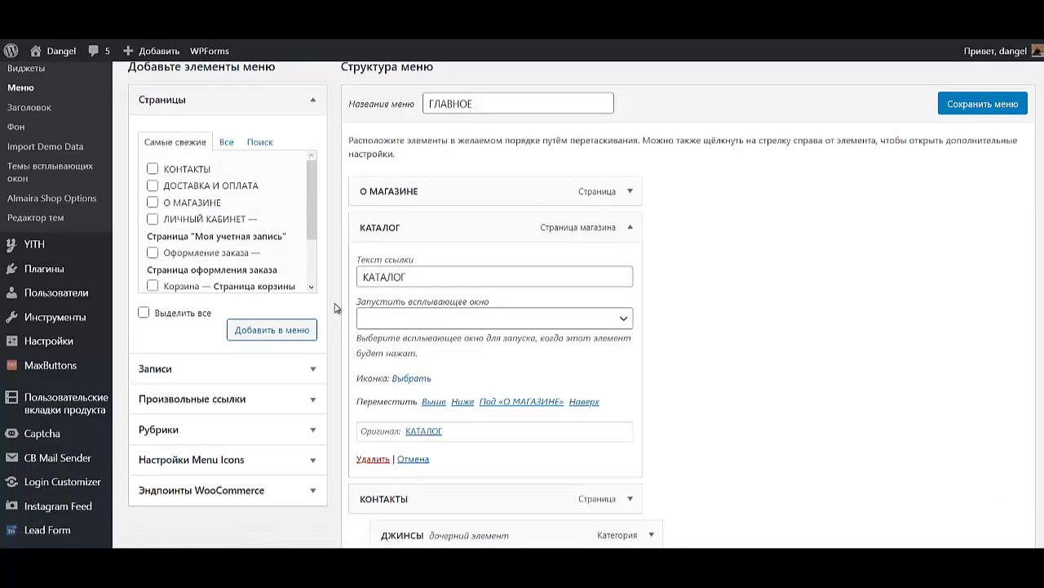
click(402, 378)
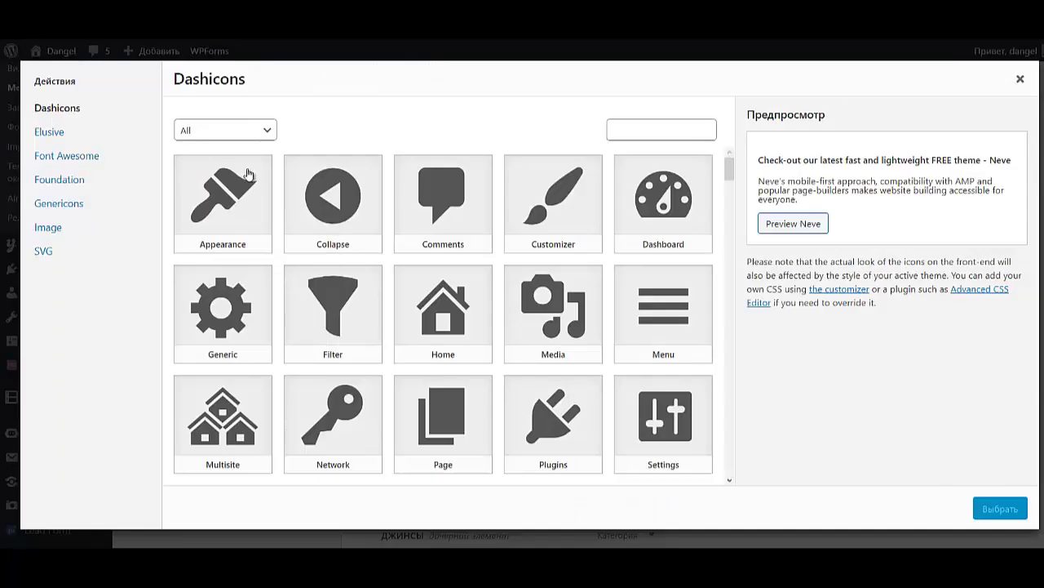
click(55, 157)
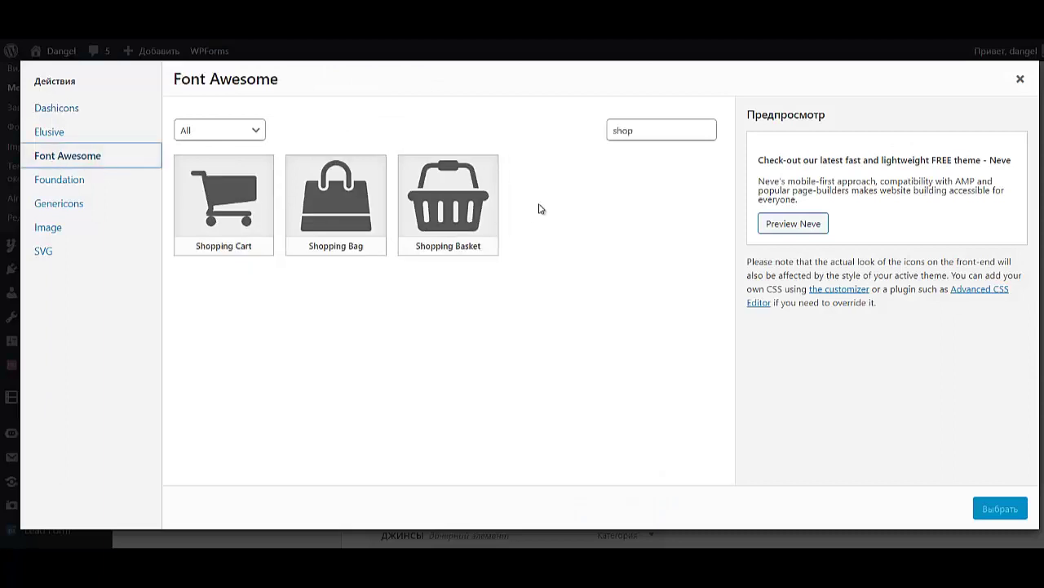
click(438, 198)
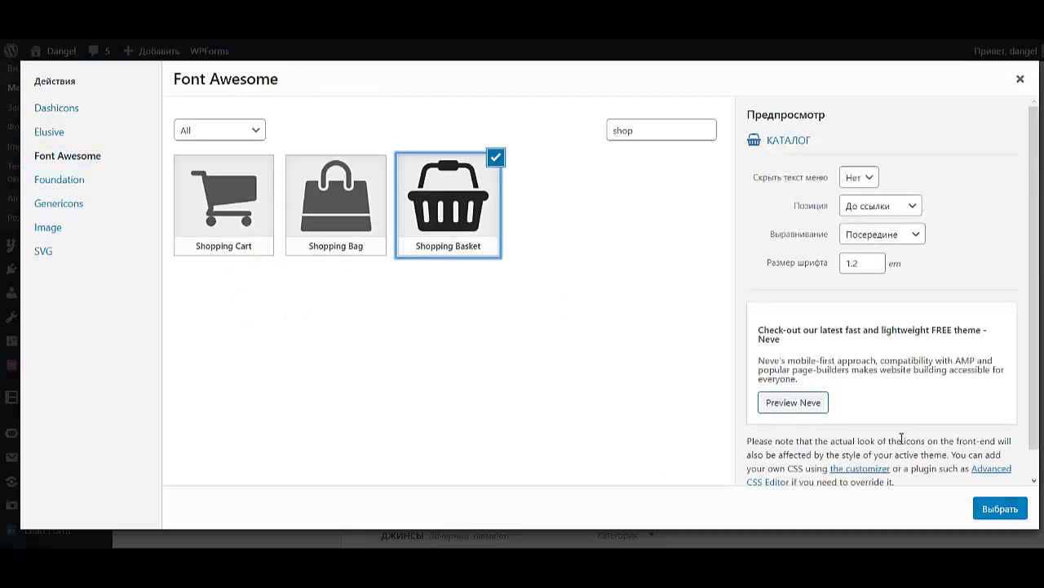
click(1000, 509)
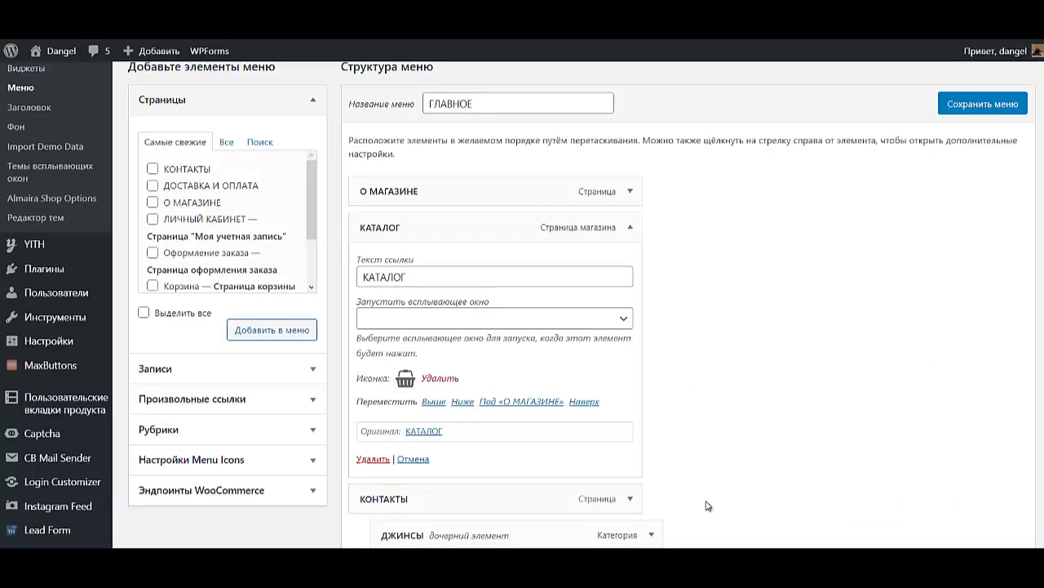
click(631, 228)
- Give the КОНТАКТЫ menu item the plain Font Awesome Phone handset icon, found by searching for "phone"
click(631, 270)
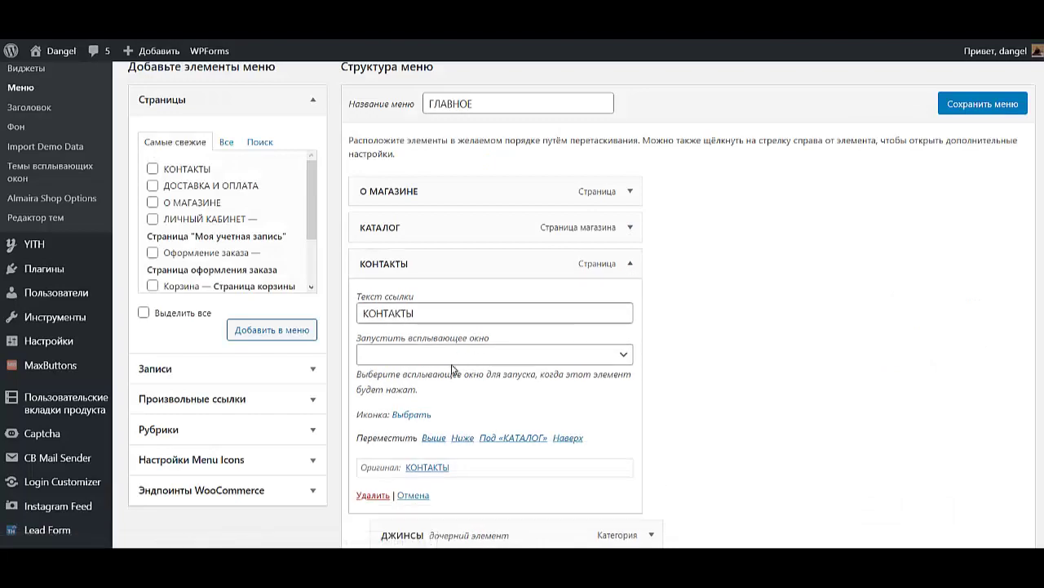
click(410, 414)
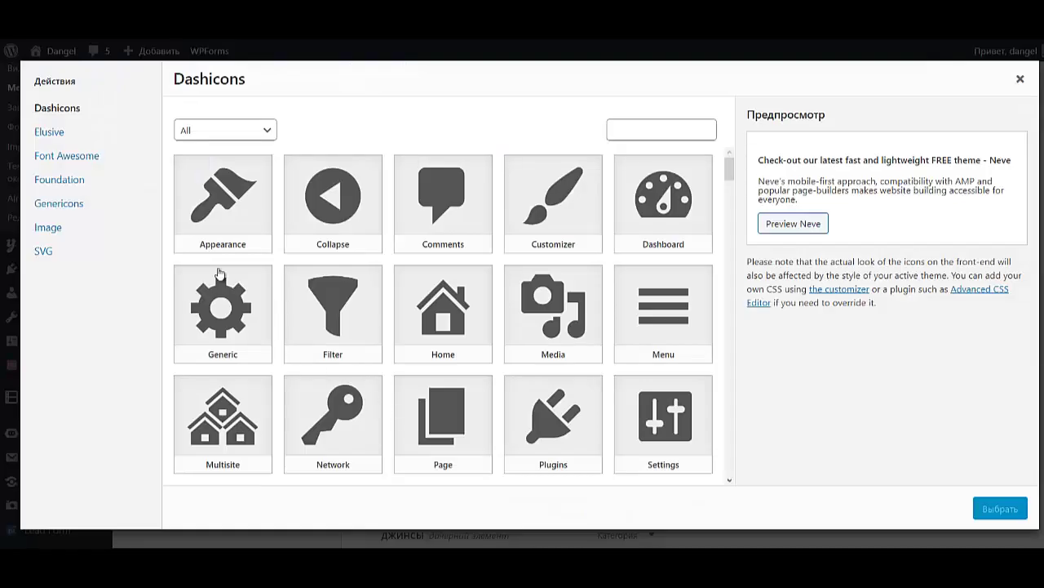
click(66, 155)
drag(652, 130, 515, 131)
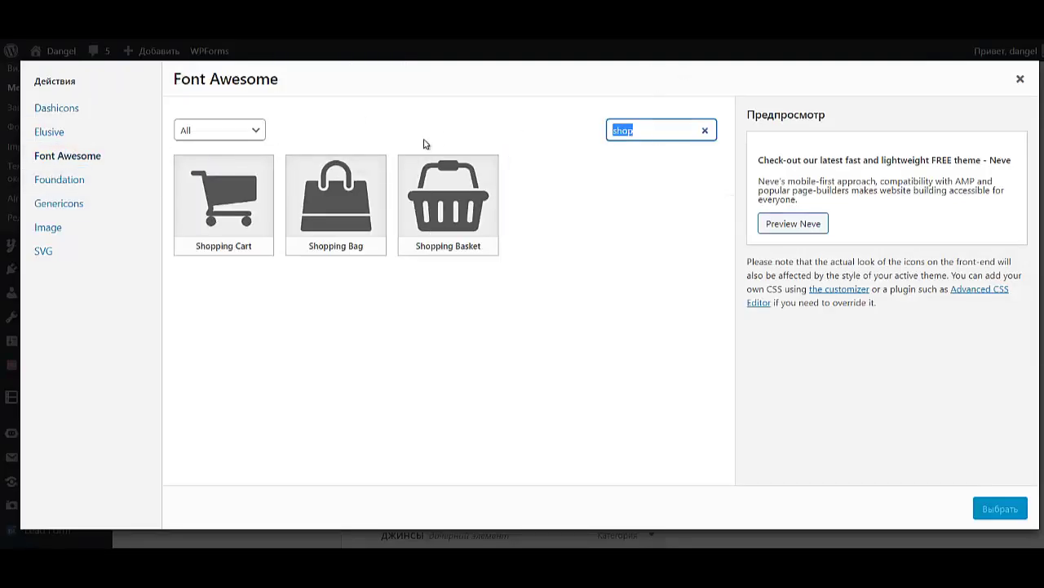
text(phone)
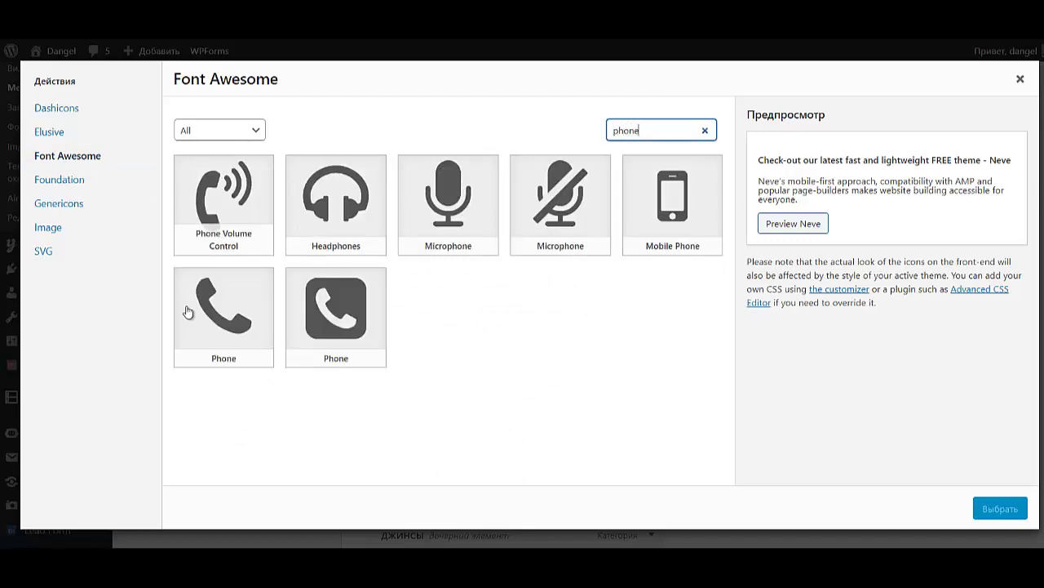
click(187, 312)
click(1006, 509)
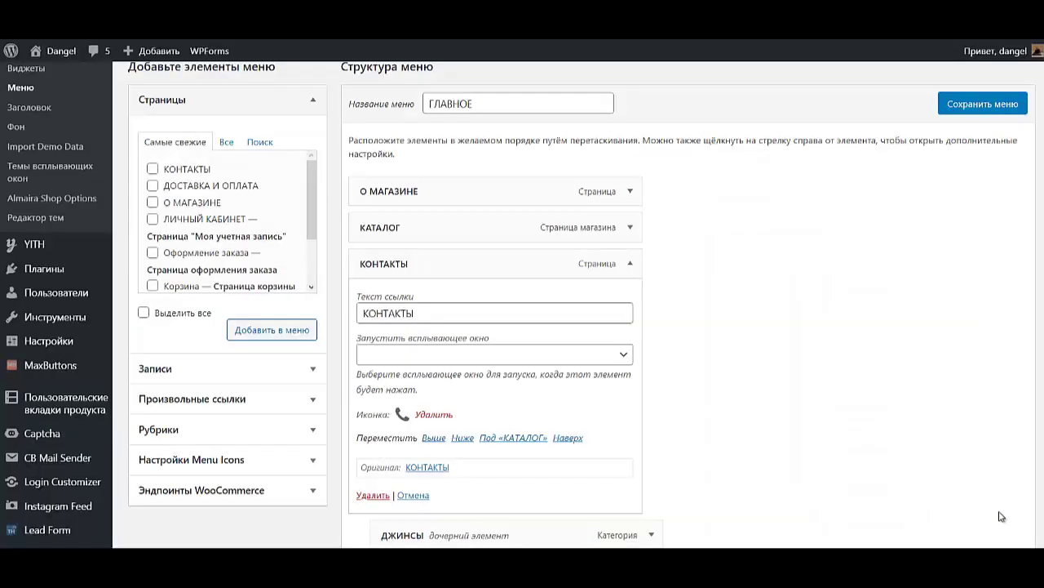
- Collapse the КОНТАКТЫ menu item, look over the menu structure, and save the ГЛАВНОЕ menu
click(630, 262)
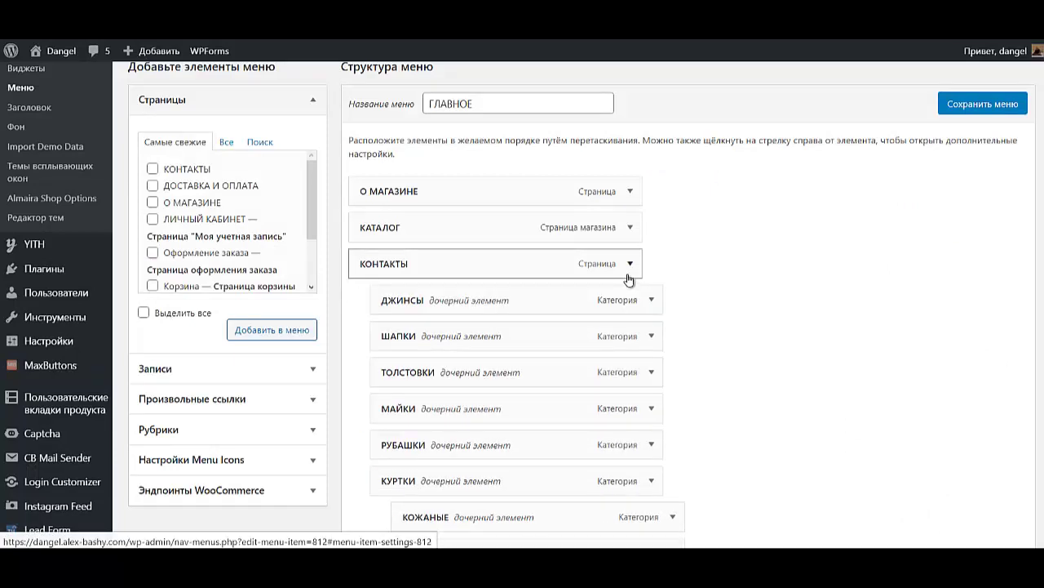
scroll(623, 338, down, 3)
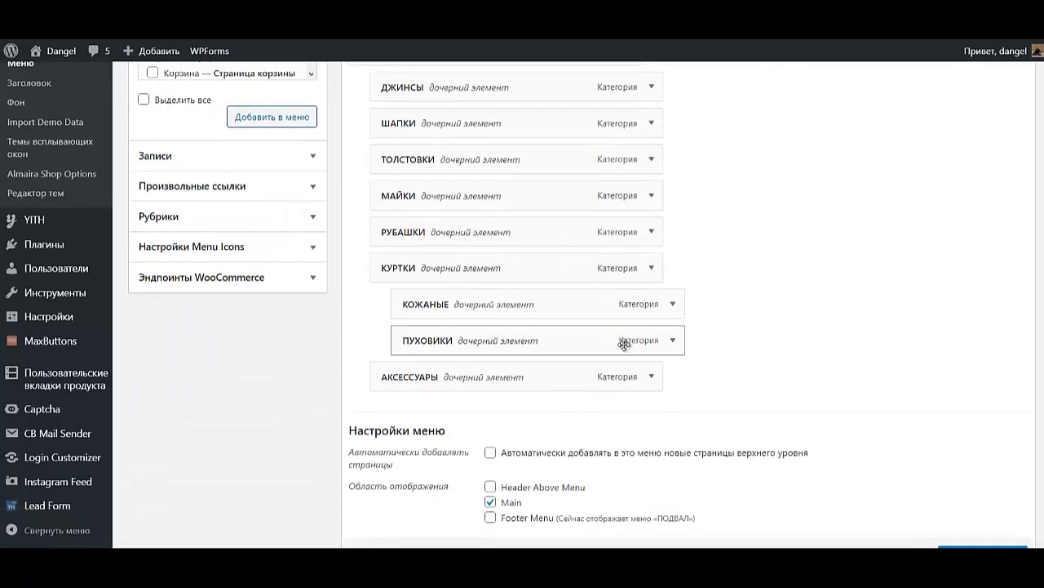
scroll(623, 343, up, 3)
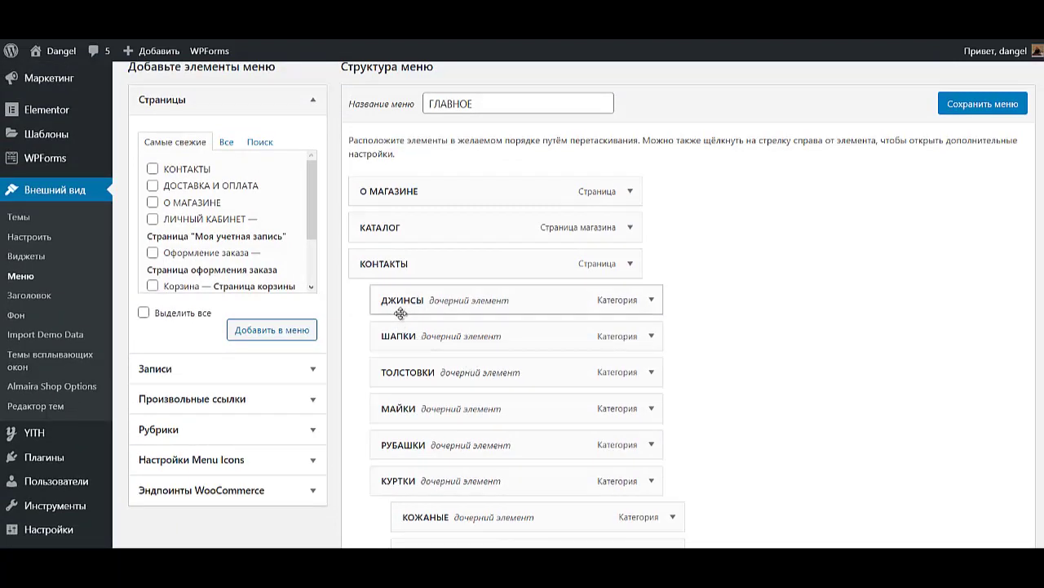
scroll(445, 343, down, 4)
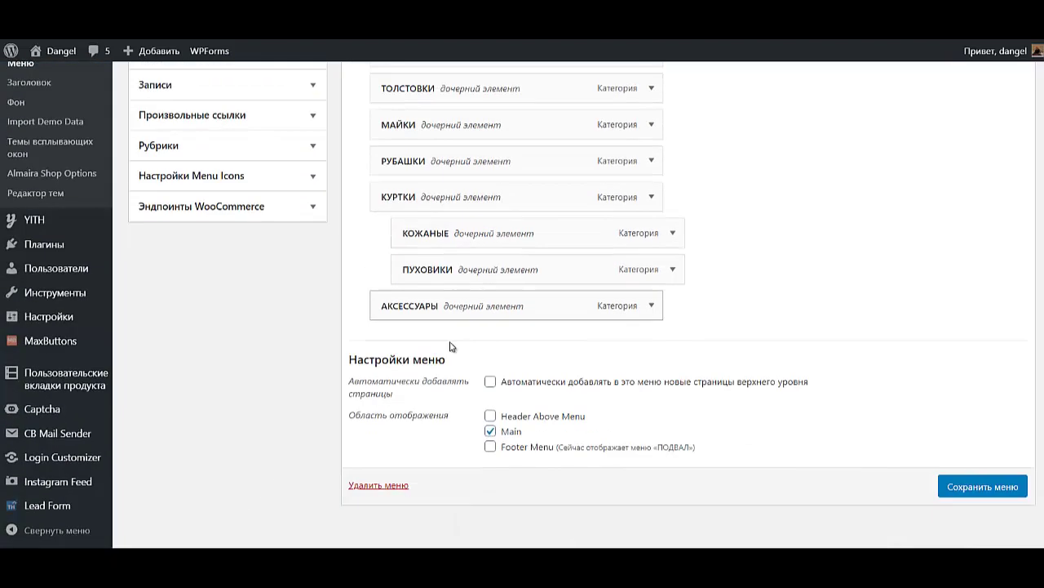
scroll(450, 342, up, 1)
scroll(450, 341, up, 3)
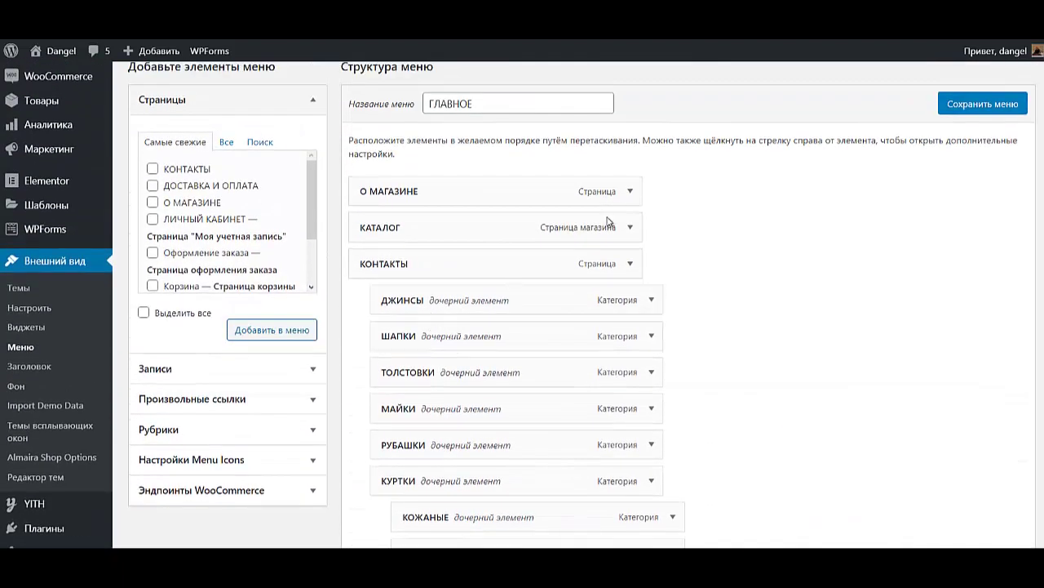
click(963, 117)
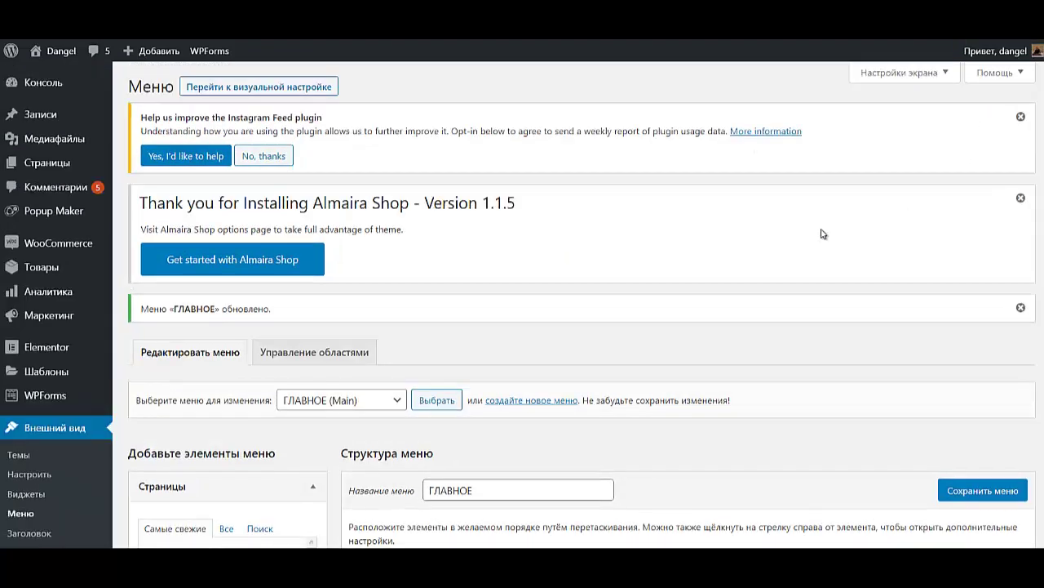
- Load the ПОДВАЛ (Footer Menu) menu for editing
scroll(394, 366, down, 3)
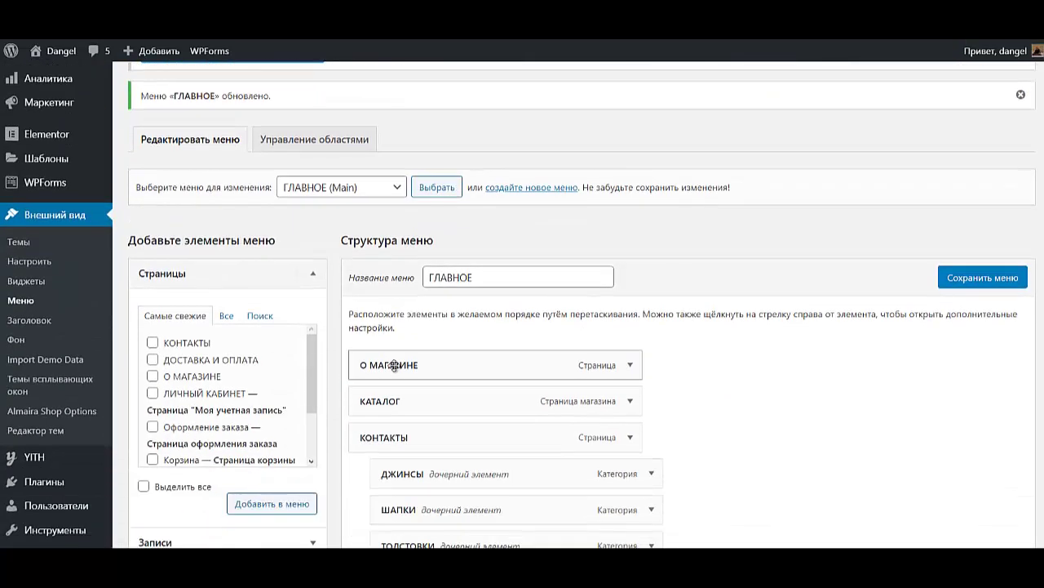
click(353, 191)
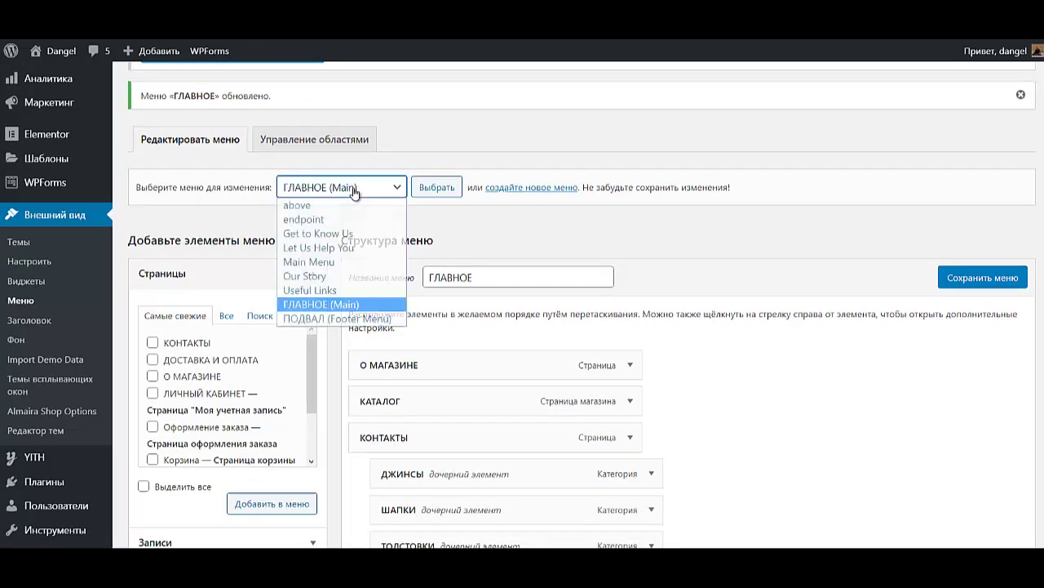
click(319, 319)
click(443, 189)
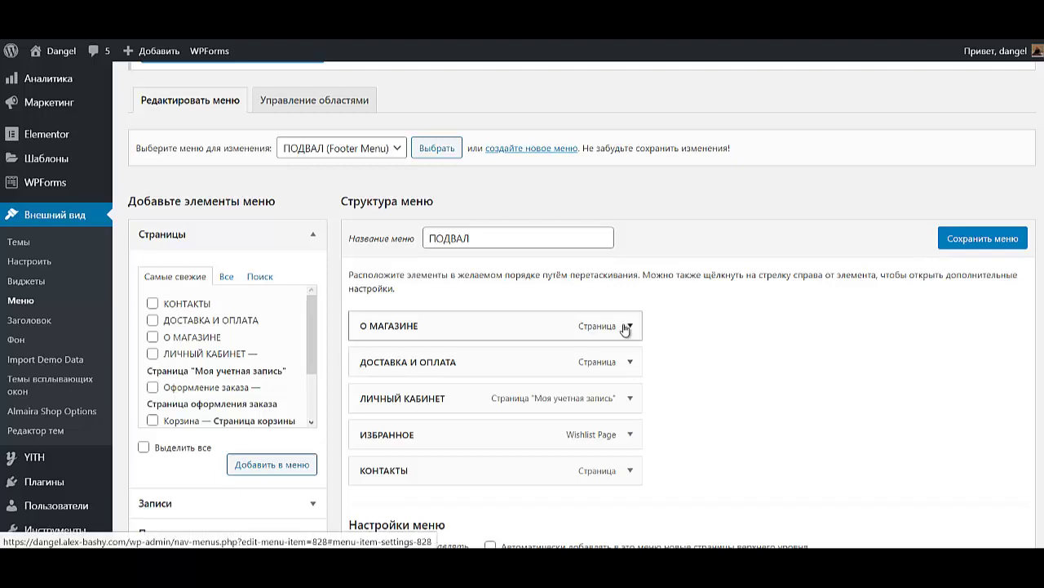
- Give the footer's О МАГАЗИНЕ item the Font Awesome Shopping Bag icon, found by searching for "shop", and collapse the item
click(628, 326)
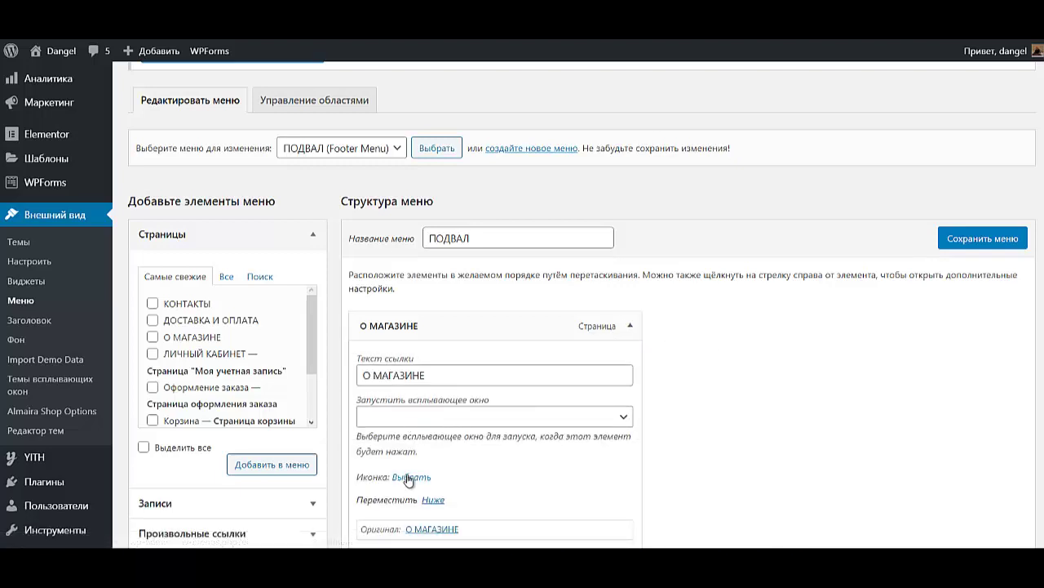
click(410, 479)
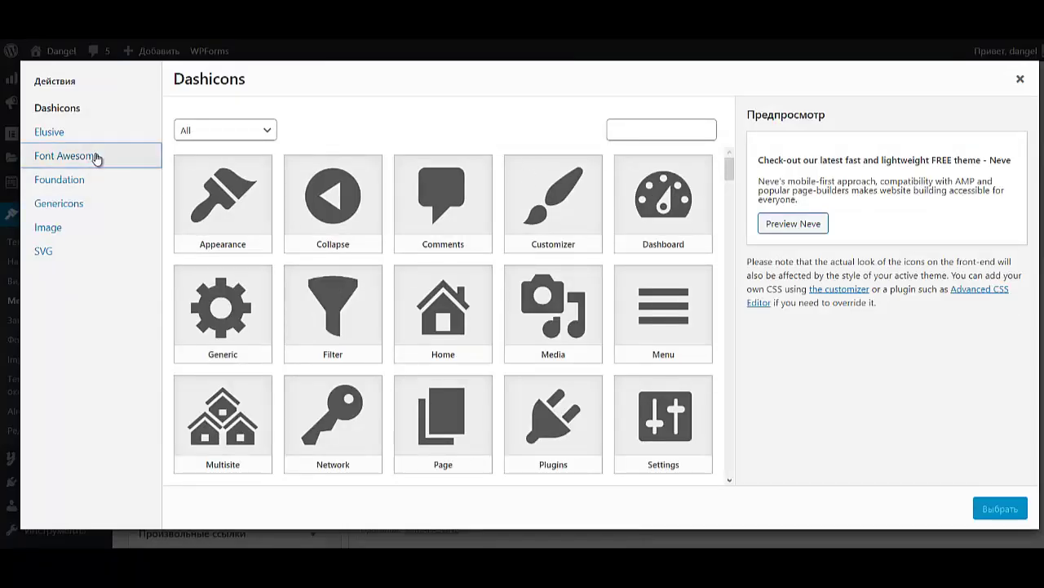
click(95, 156)
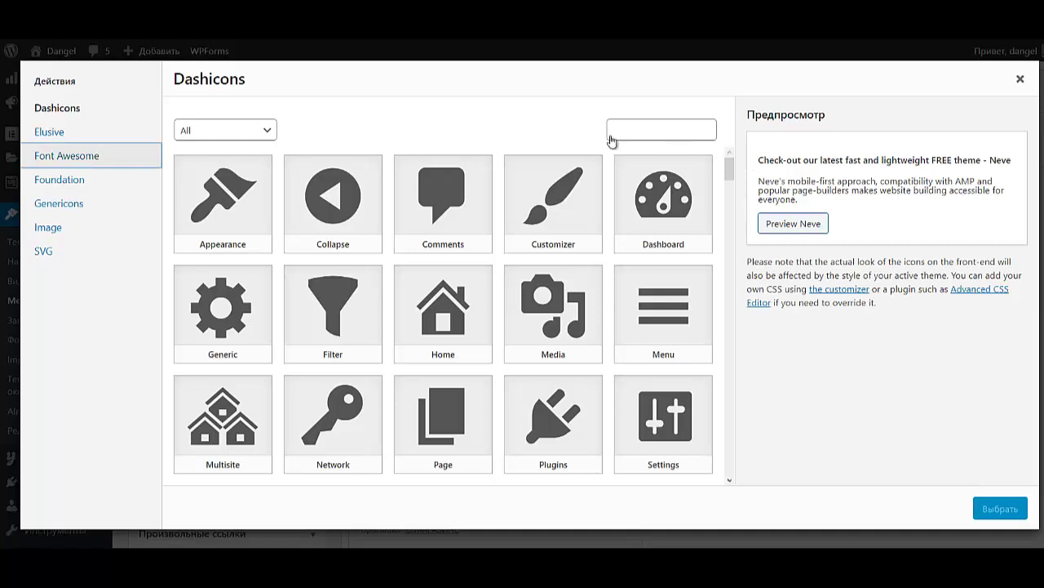
click(677, 128)
text(sho)
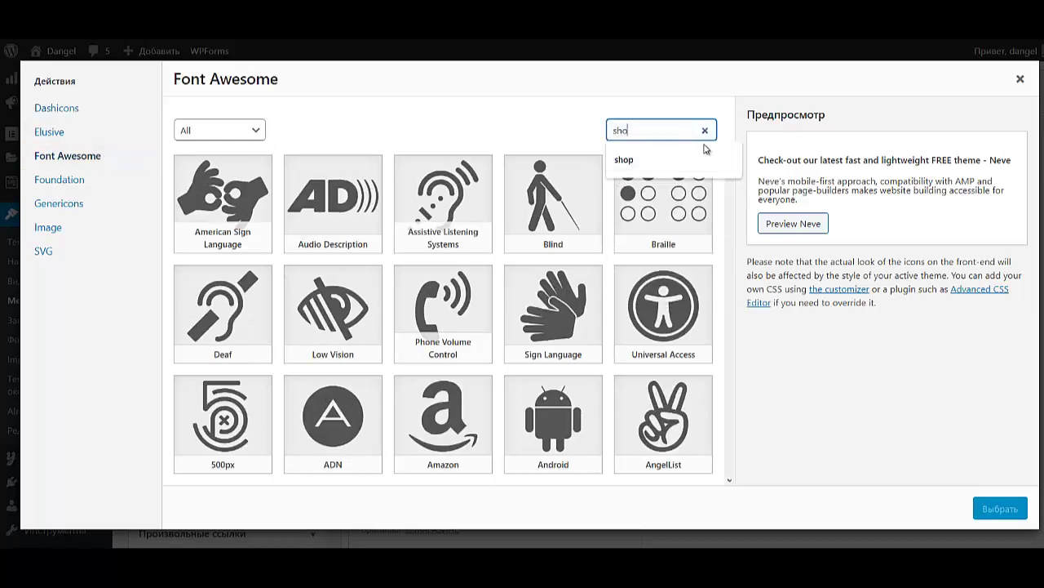
click(705, 151)
click(363, 204)
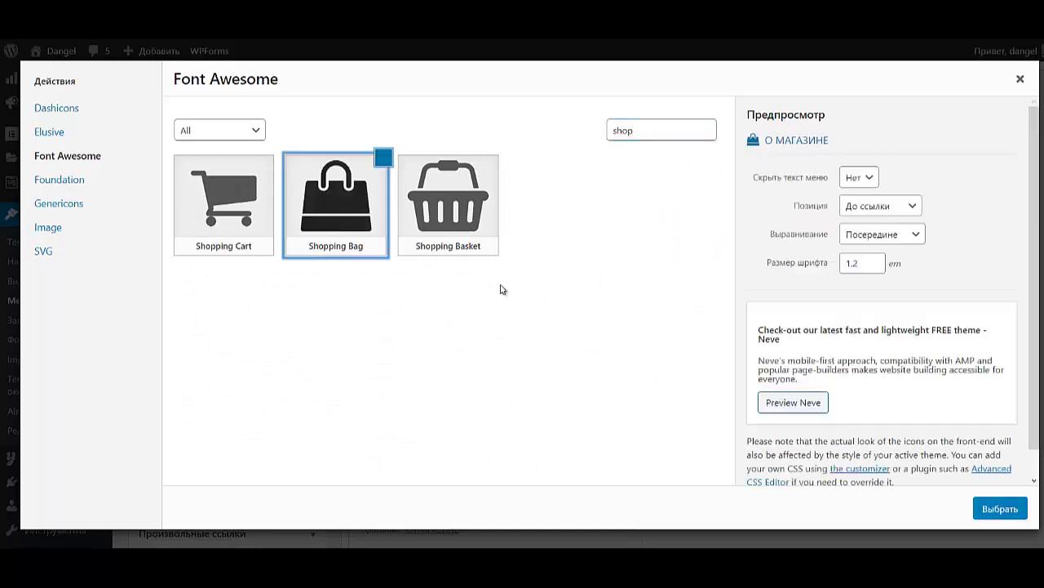
click(999, 508)
click(630, 328)
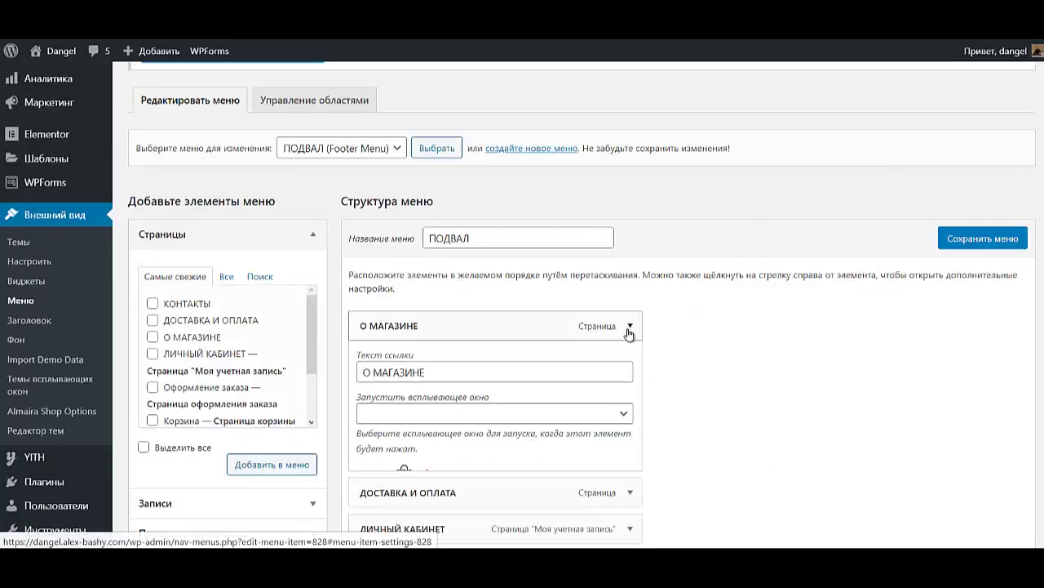
- Give the ДОСТАВКА И ОПЛАТА item the Font Awesome Car icon, found by searching for "car", and collapse the item
click(629, 362)
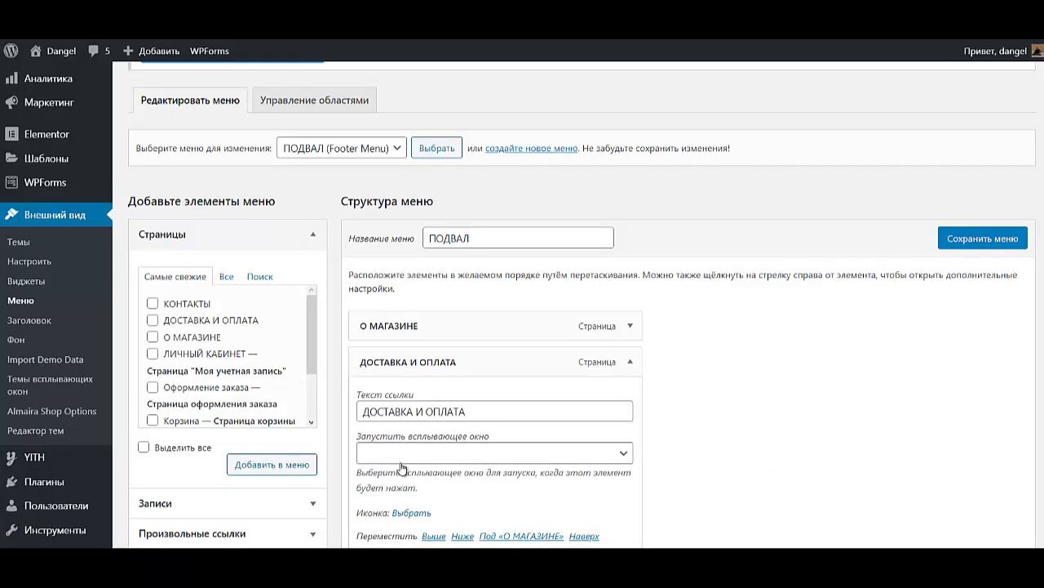
click(413, 512)
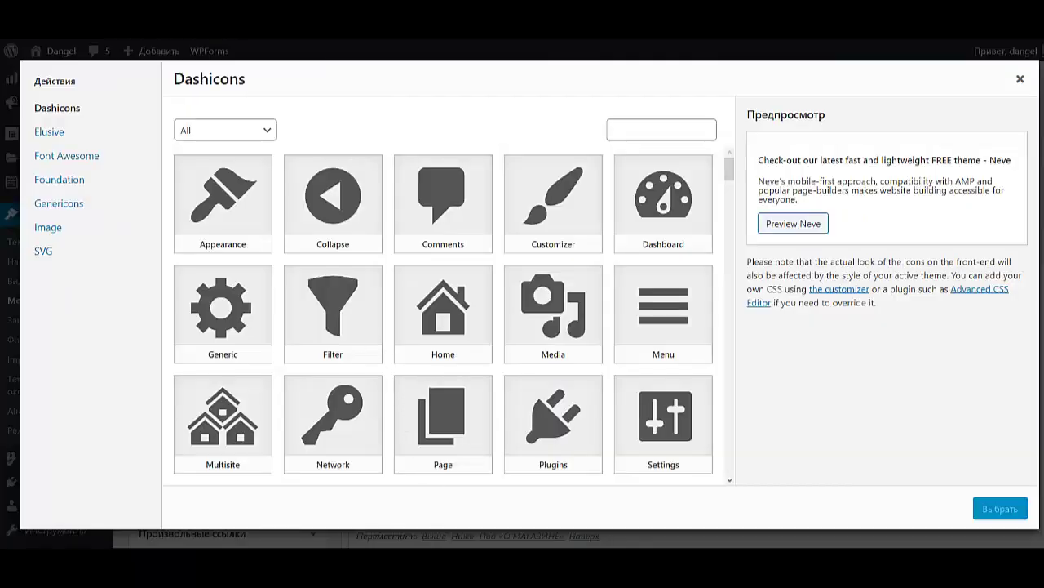
click(69, 155)
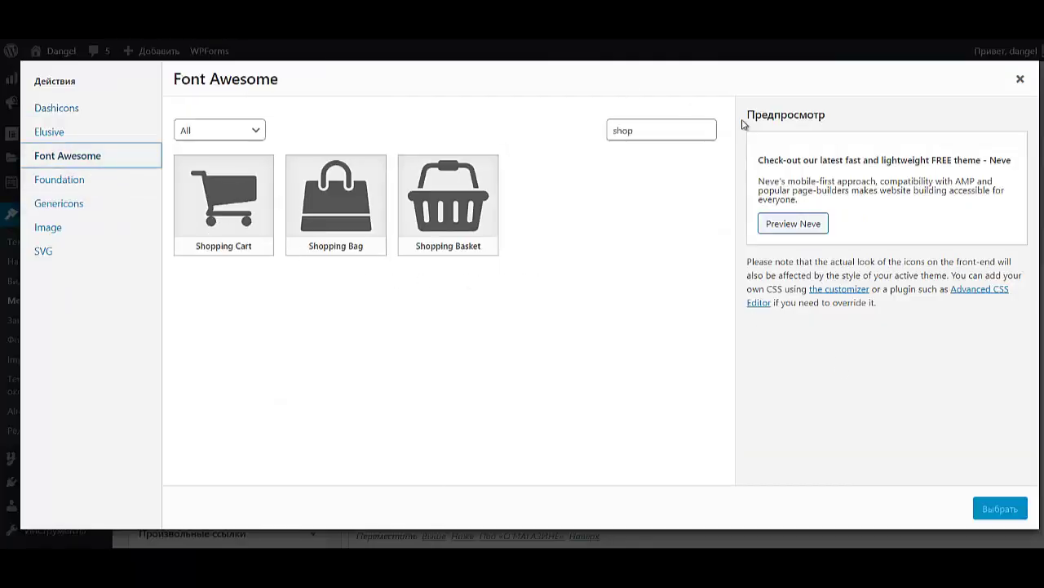
click(692, 130)
key(ctrl+a)
text(ca)
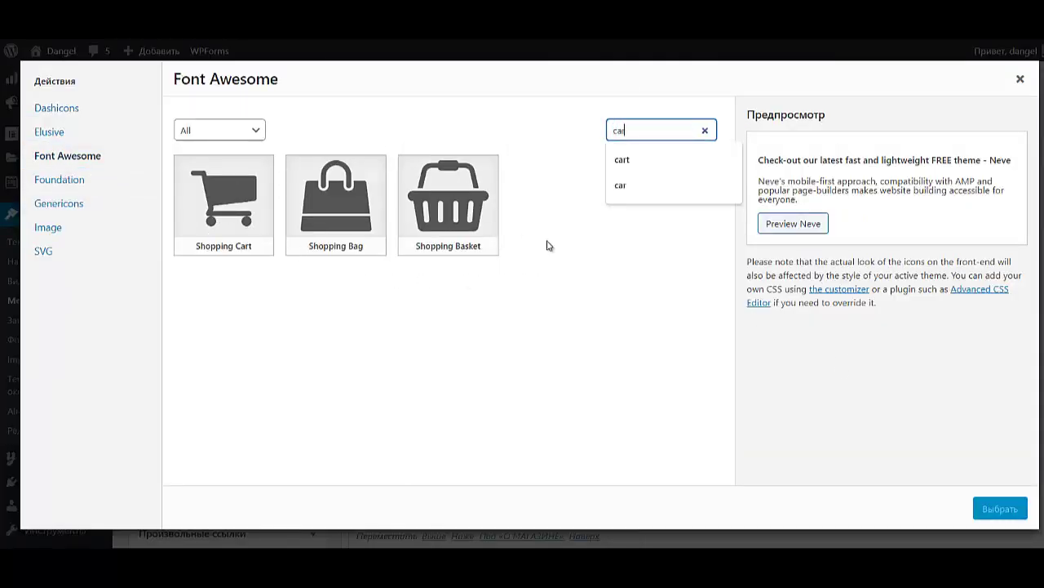
click(461, 418)
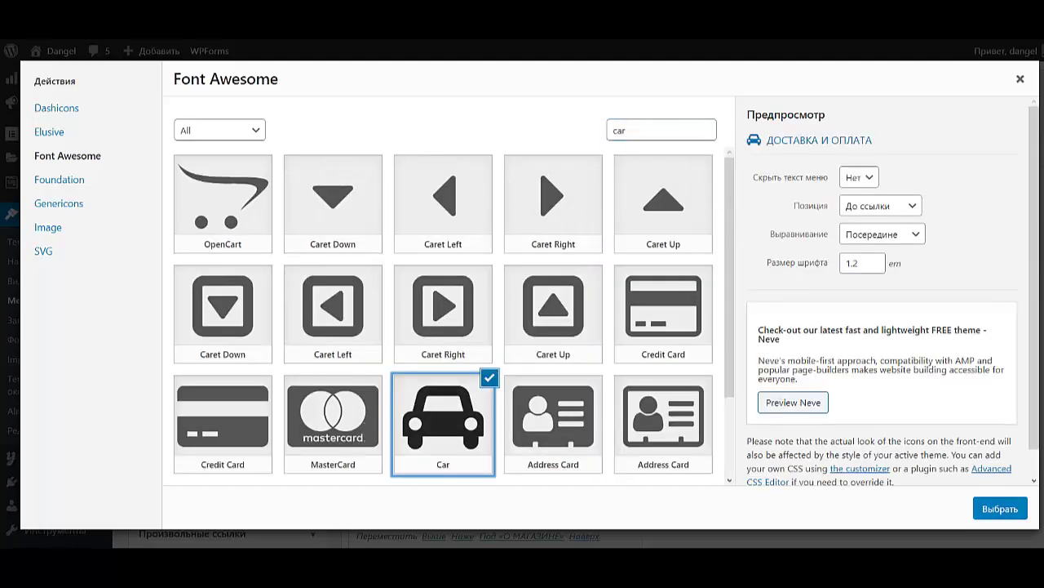
click(982, 520)
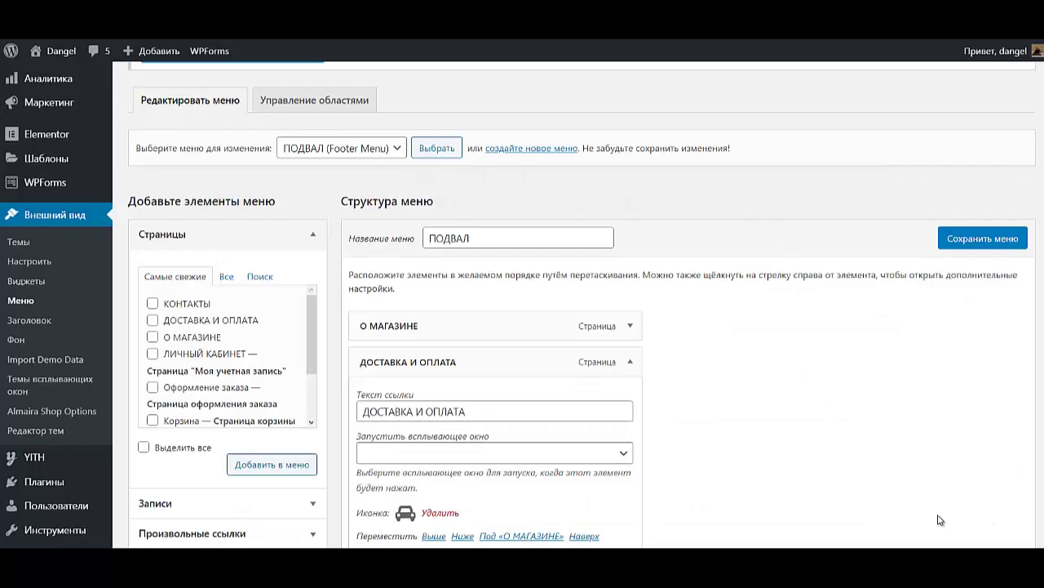
click(630, 364)
- Give the ЛИЧНЫЙ КАБИНЕТ item the plain solid Font Awesome User icon, found by searching for "user", and collapse the item
click(628, 398)
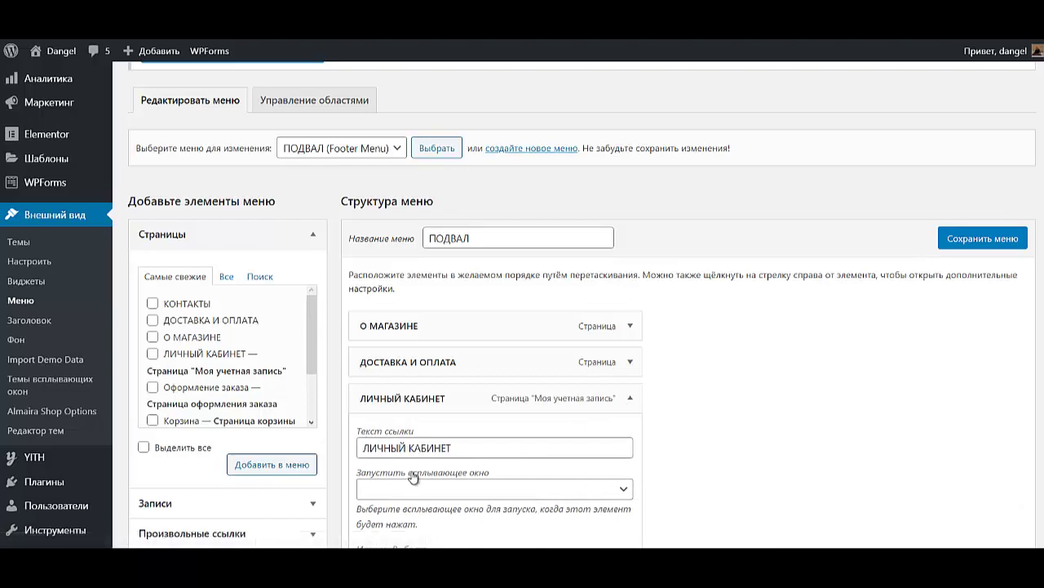
scroll(413, 478, down, 2)
click(411, 407)
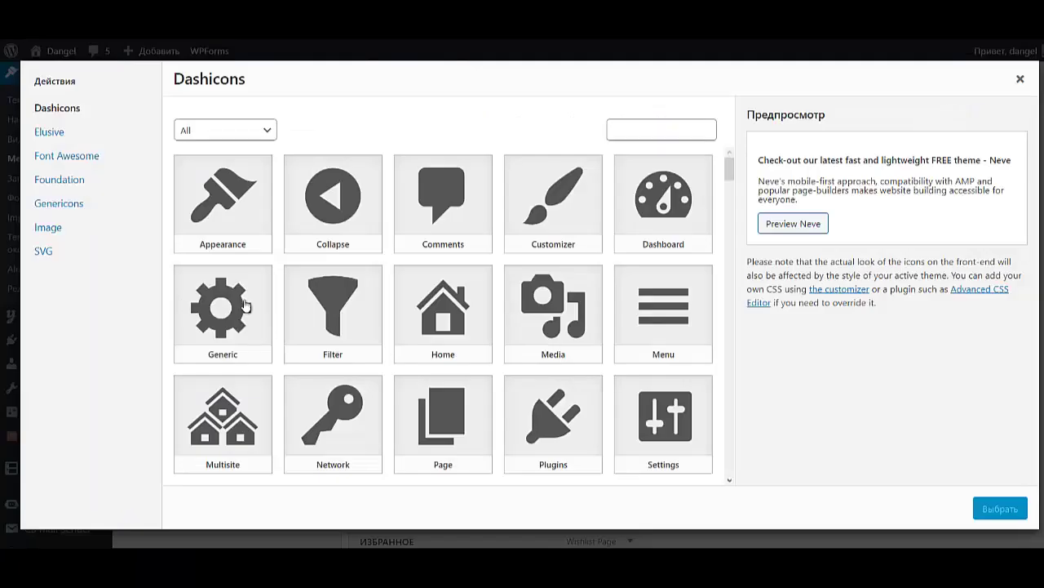
click(67, 157)
double_click(661, 133)
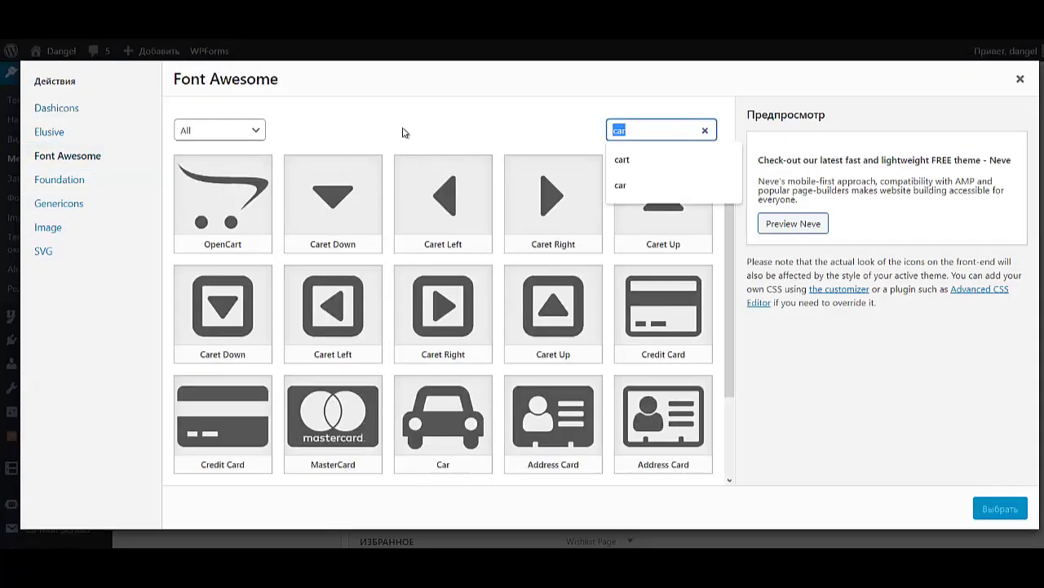
text(user)
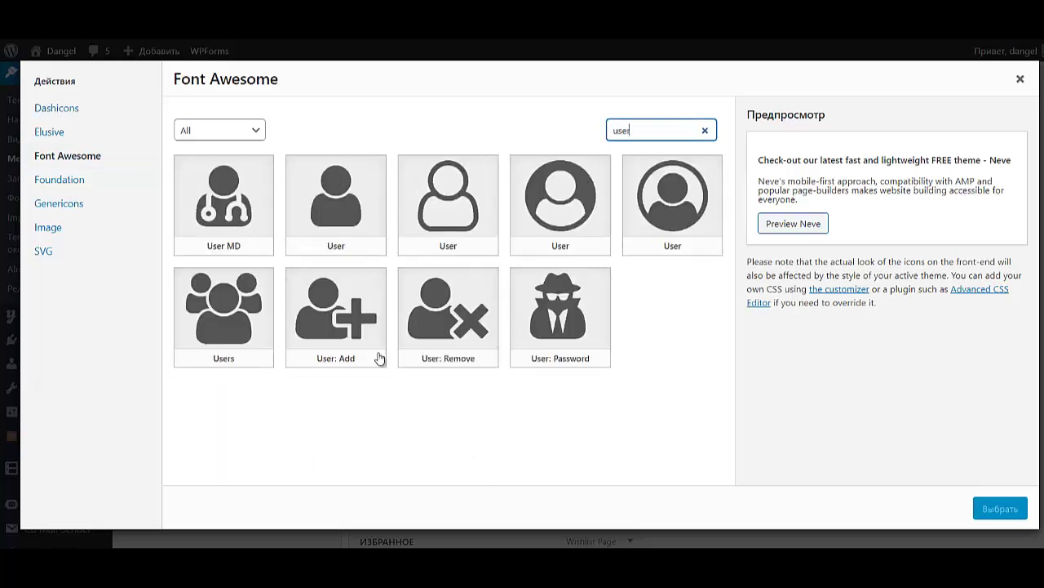
click(325, 222)
click(996, 511)
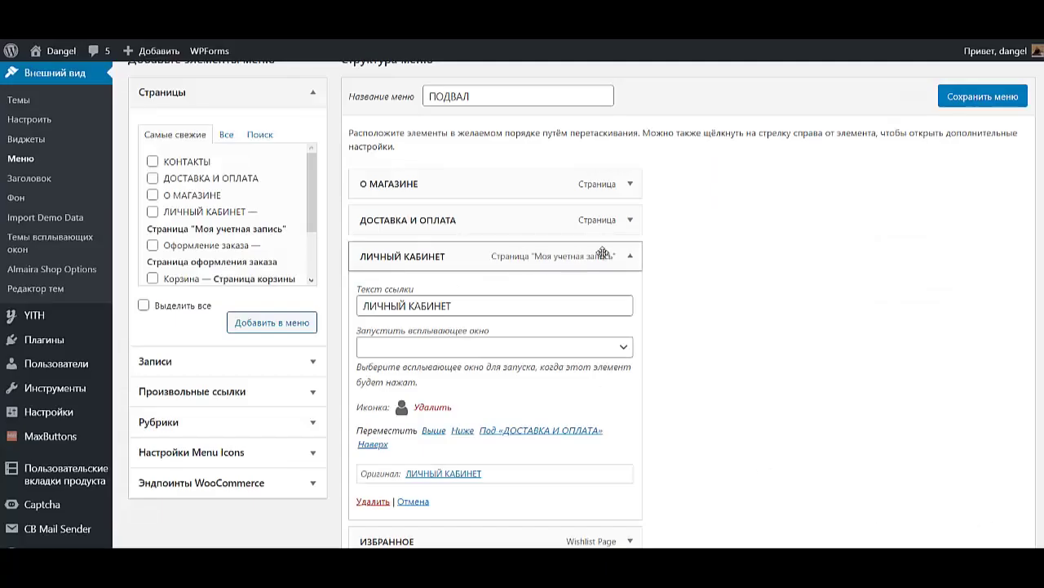
click(629, 256)
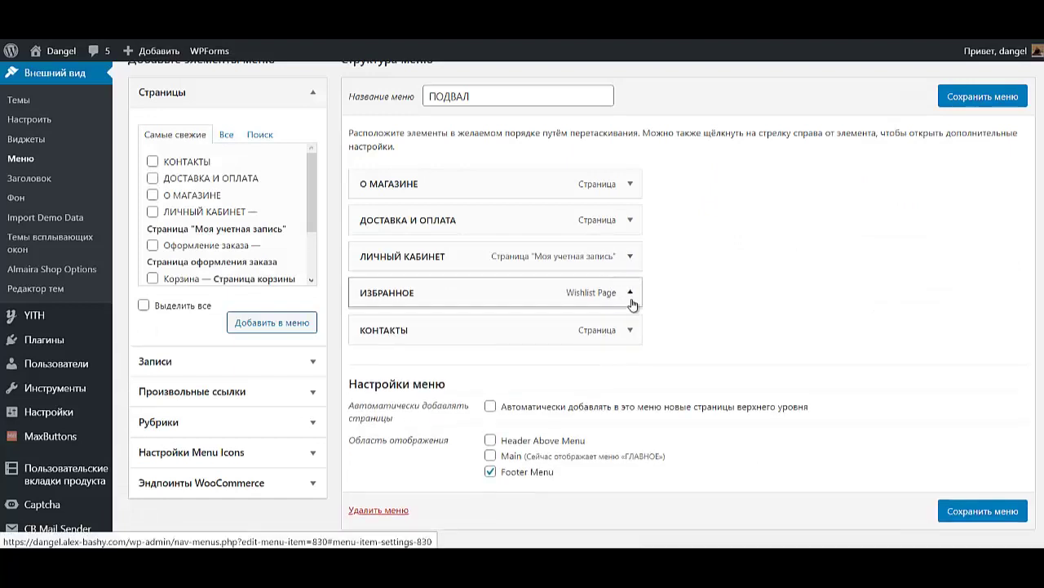
- Give the ИЗБРАННОЕ item the solid Font Awesome Heart icon, found by searching for "heart", and collapse the item
click(629, 293)
click(410, 443)
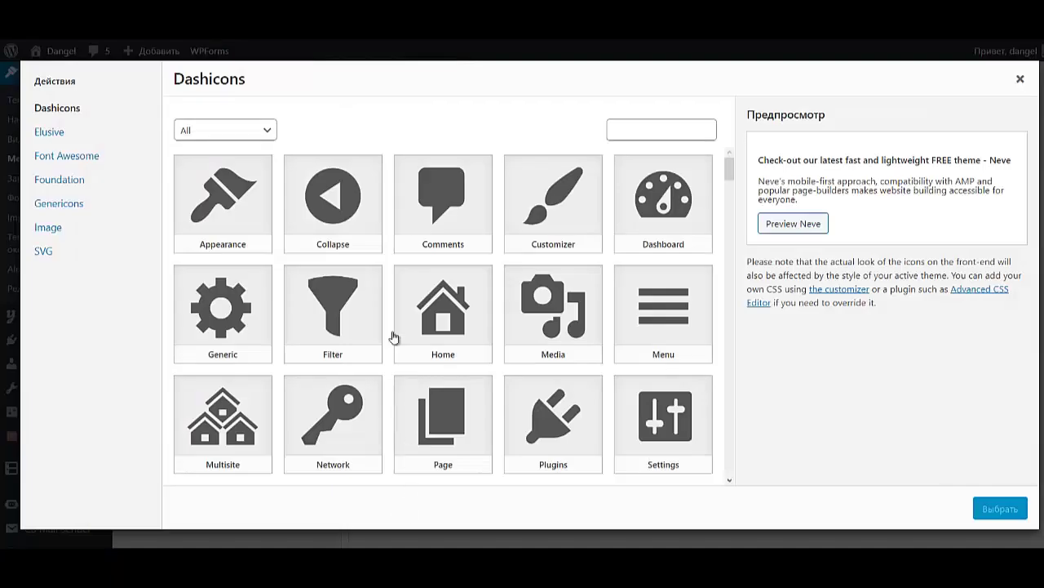
click(73, 156)
click(646, 131)
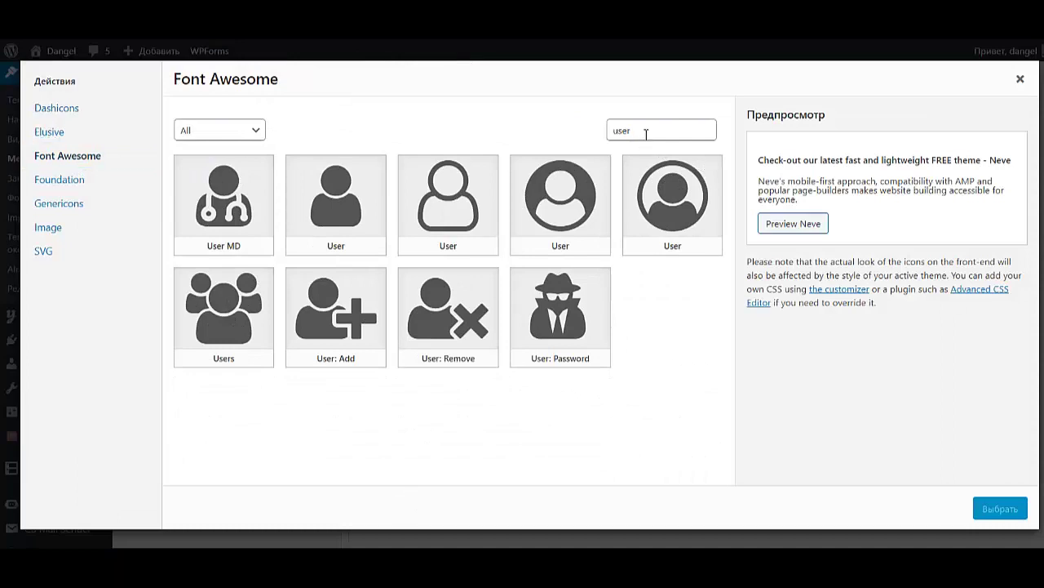
key(ctrl+a)
text(heart)
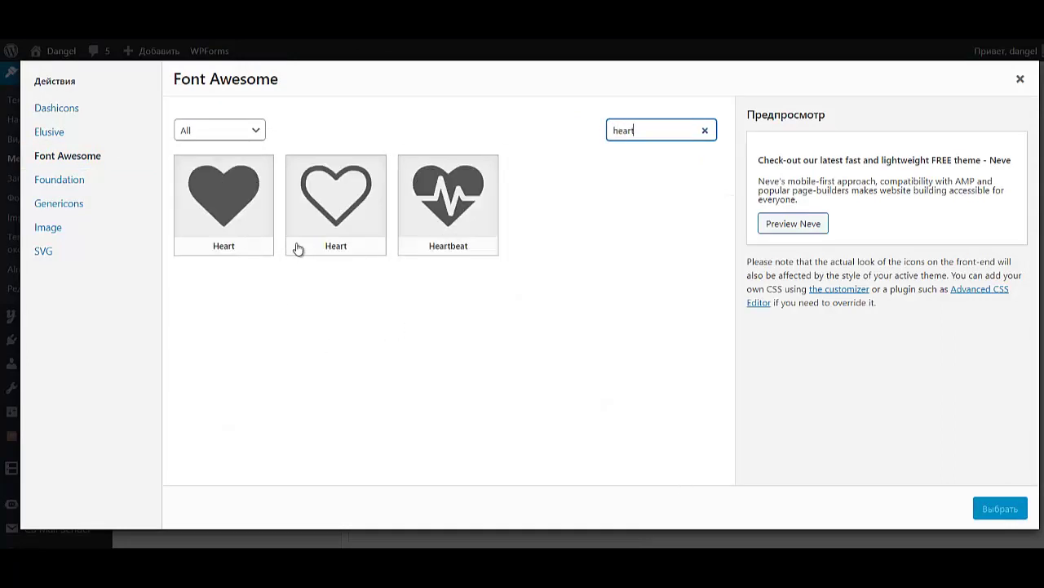
click(266, 221)
click(979, 511)
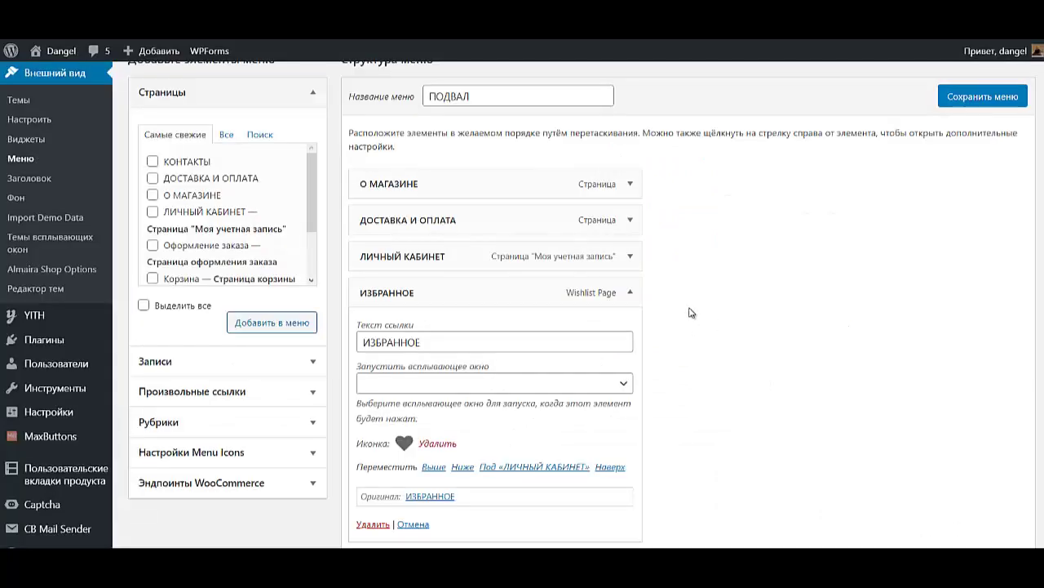
click(630, 292)
- Give the footer's КОНТАКТЫ item the plain Font Awesome Phone icon, found by searching for "phone", collapse it and save the ПОДВАЛ menu
click(630, 328)
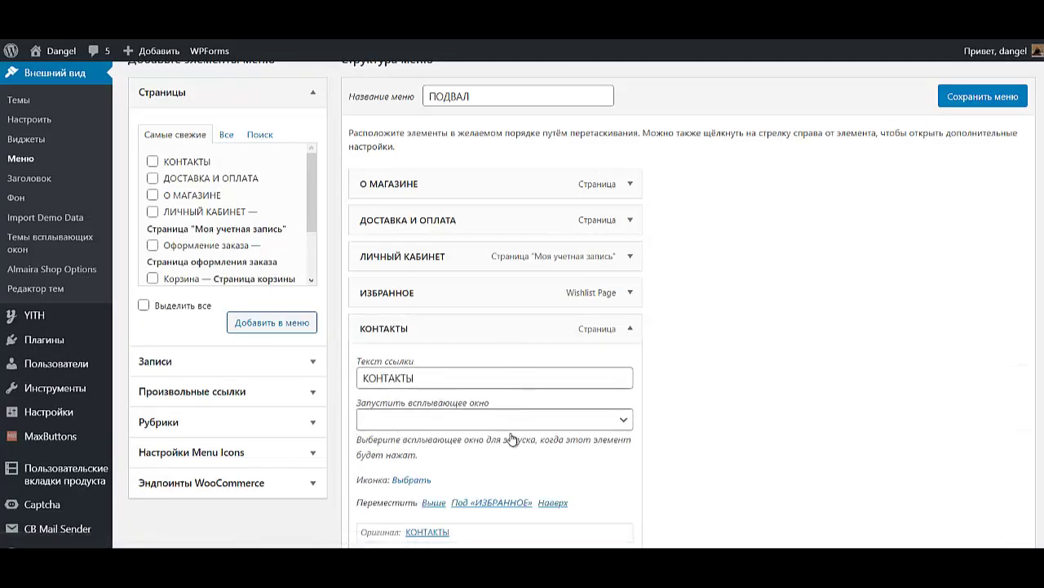
click(402, 481)
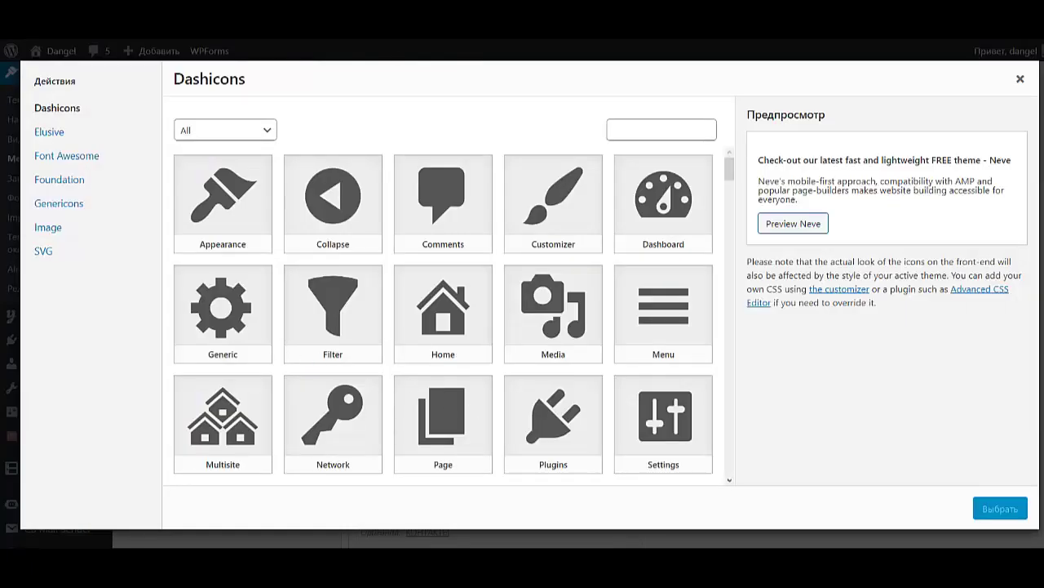
click(50, 156)
click(648, 130)
text(heart)
drag(648, 131, 526, 144)
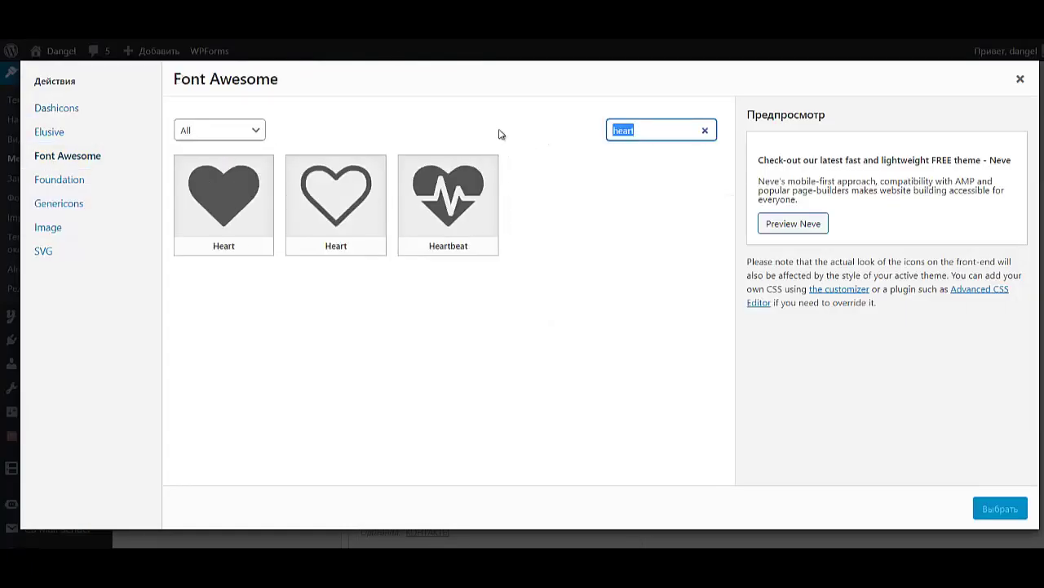
text(pho)
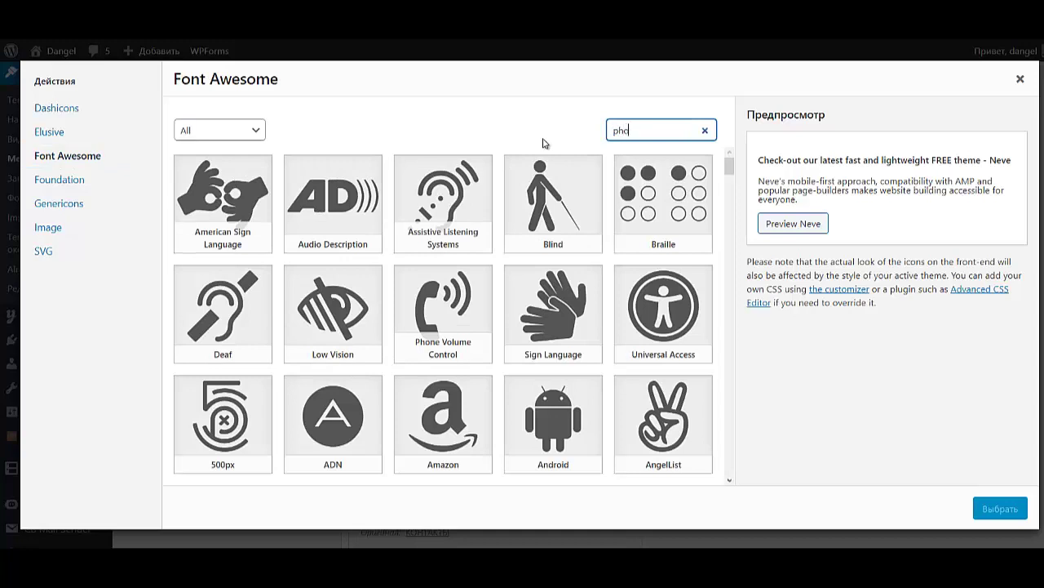
text(ne)
click(269, 305)
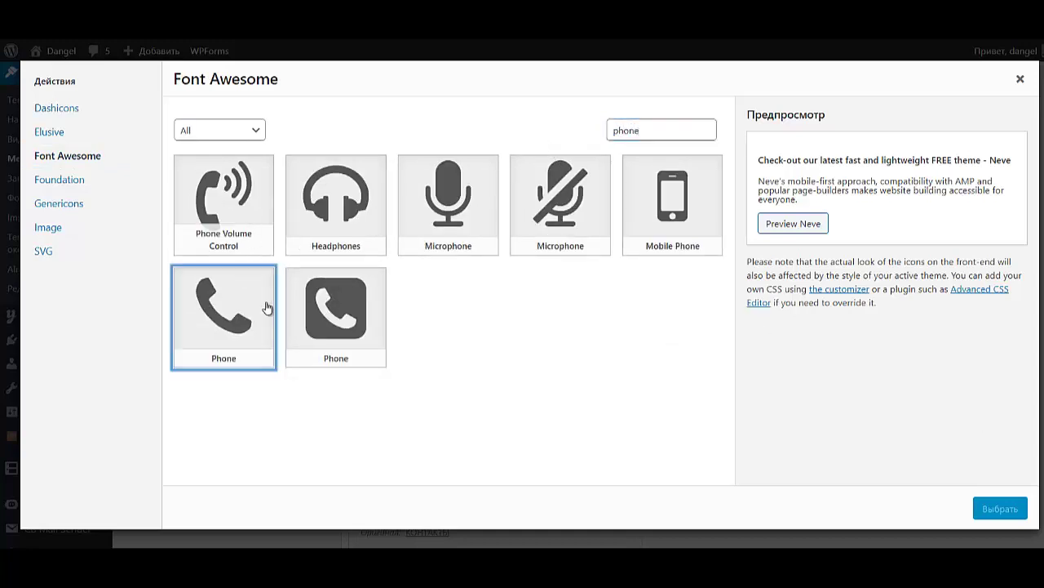
click(983, 514)
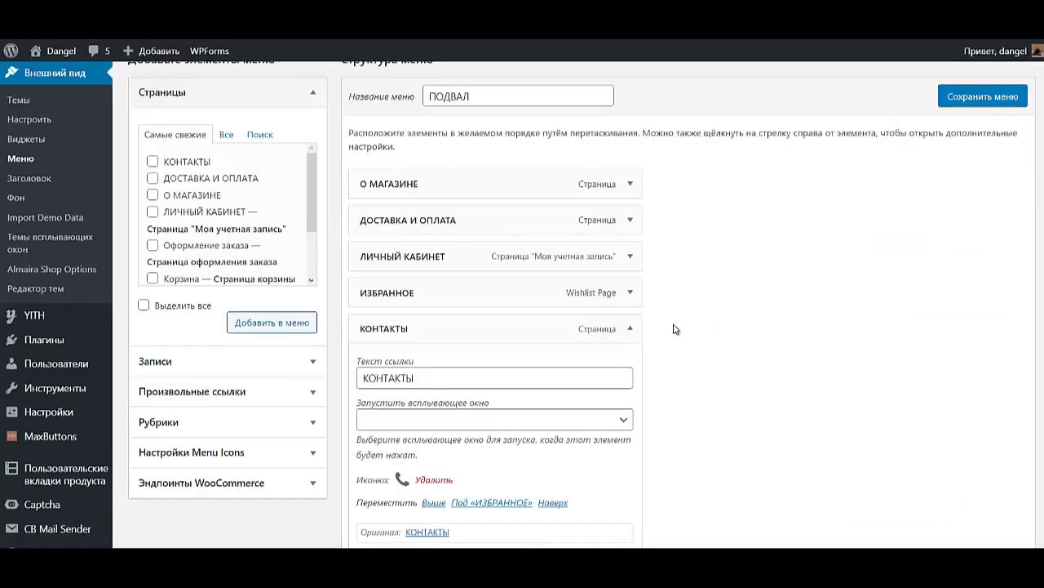
click(630, 328)
click(960, 98)
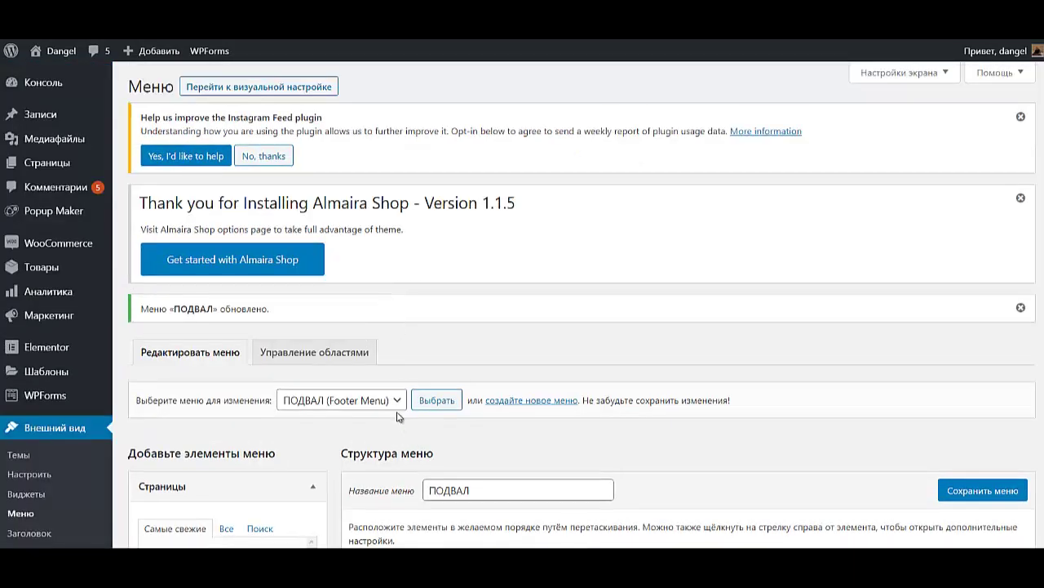
click(392, 406)
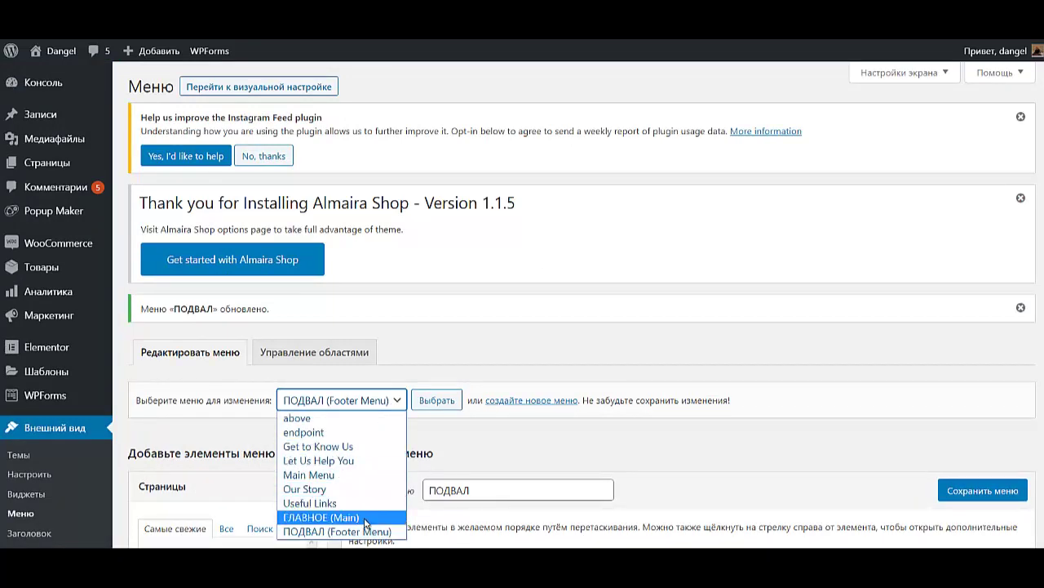
click(500, 458)
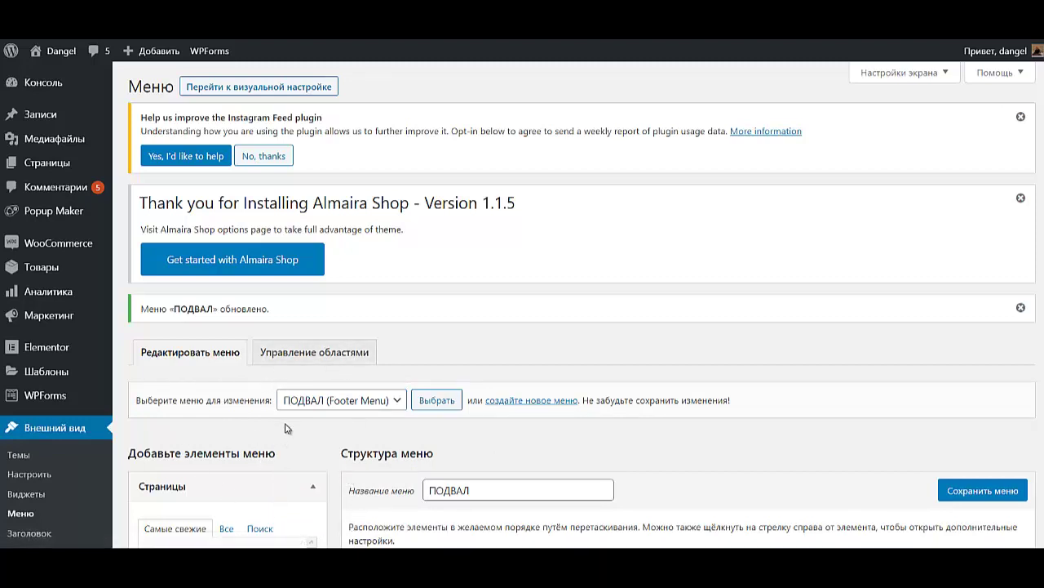
- Create a new menu named ШАПКА
scroll(368, 384, down, 3)
scroll(368, 382, up, 1)
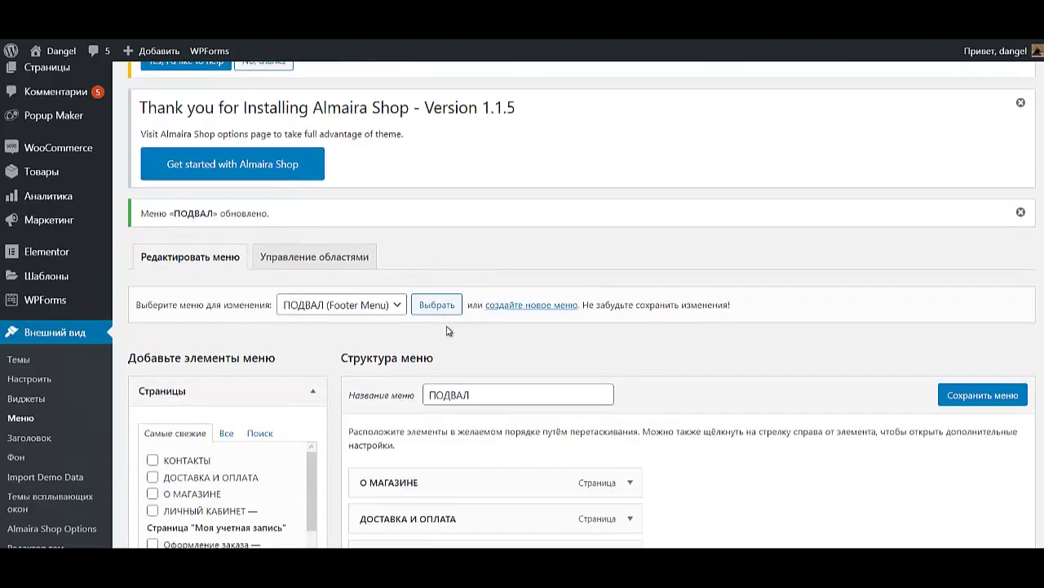
click(529, 309)
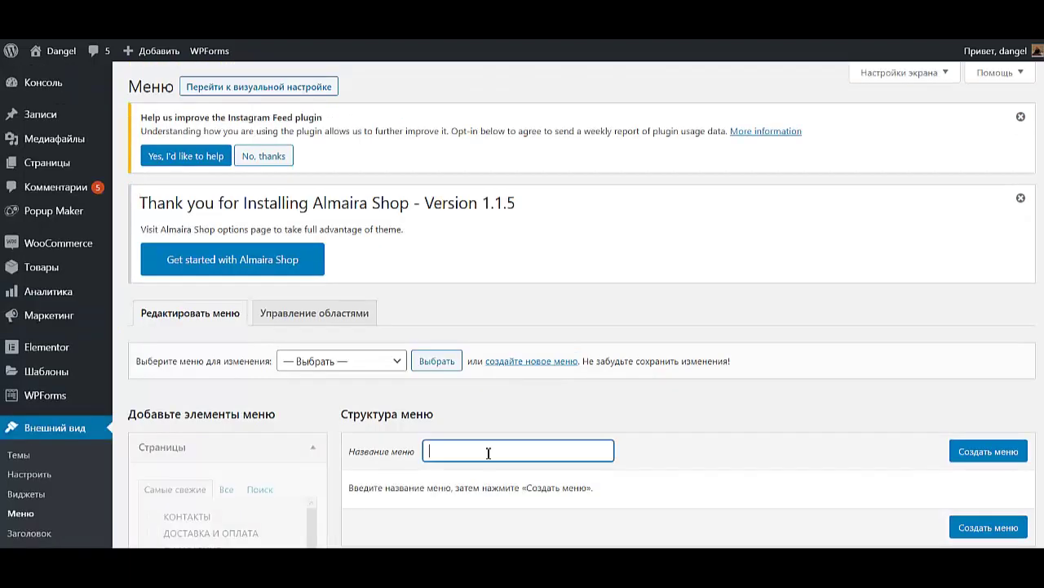
click(477, 454)
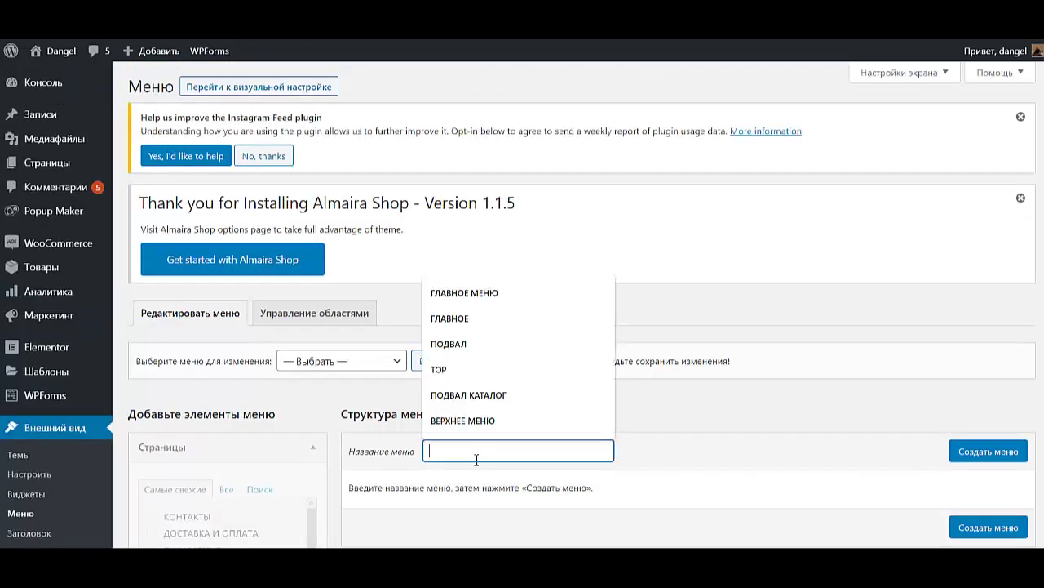
text(ШАПК)
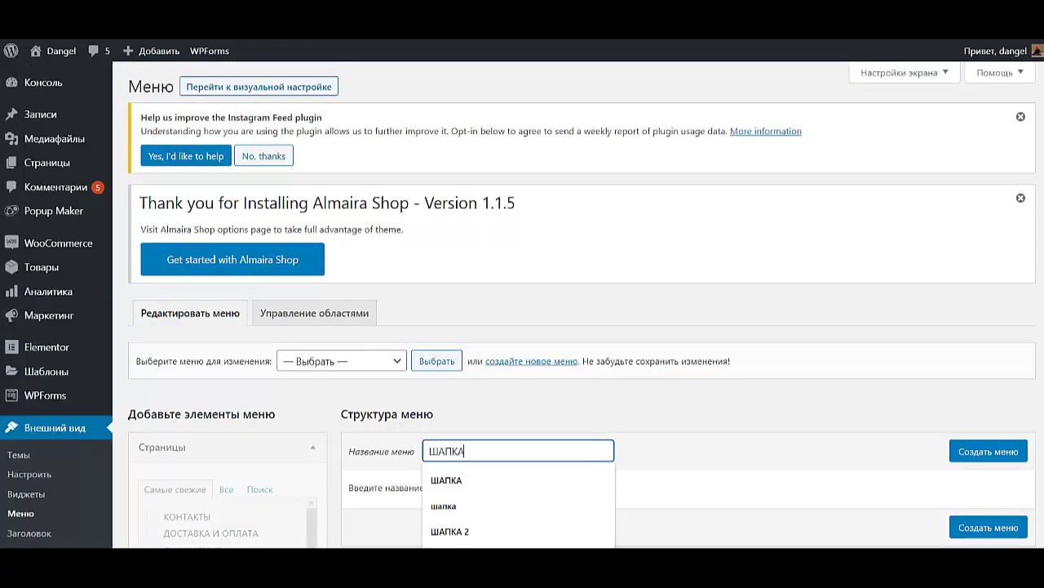
text(А)
scroll(909, 464, down, 2)
click(974, 383)
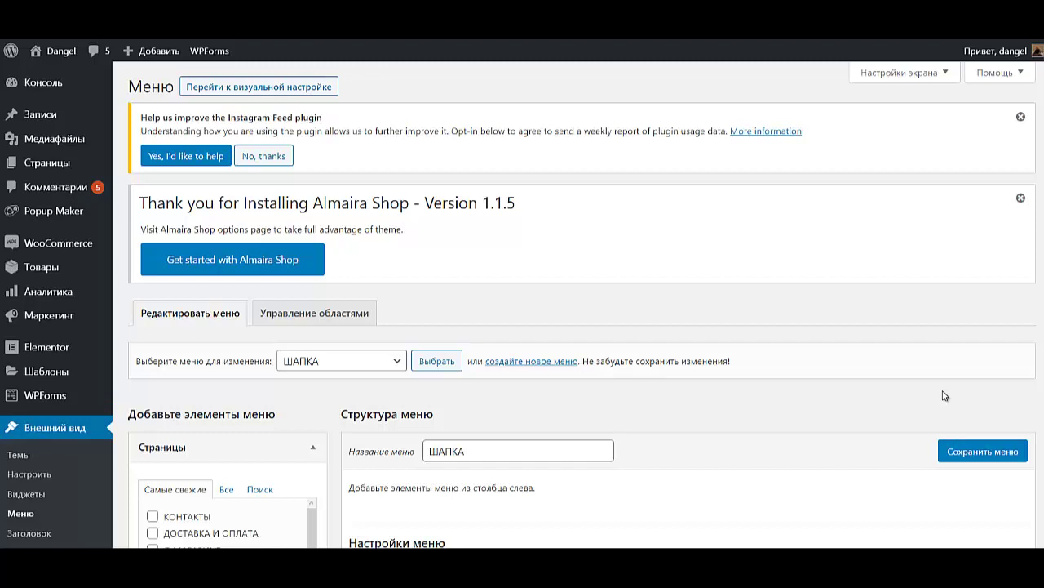
- Add a custom link with the text VK to the ШАПКА menu, using the vk.com profile address as its URL
scroll(696, 308, down, 3)
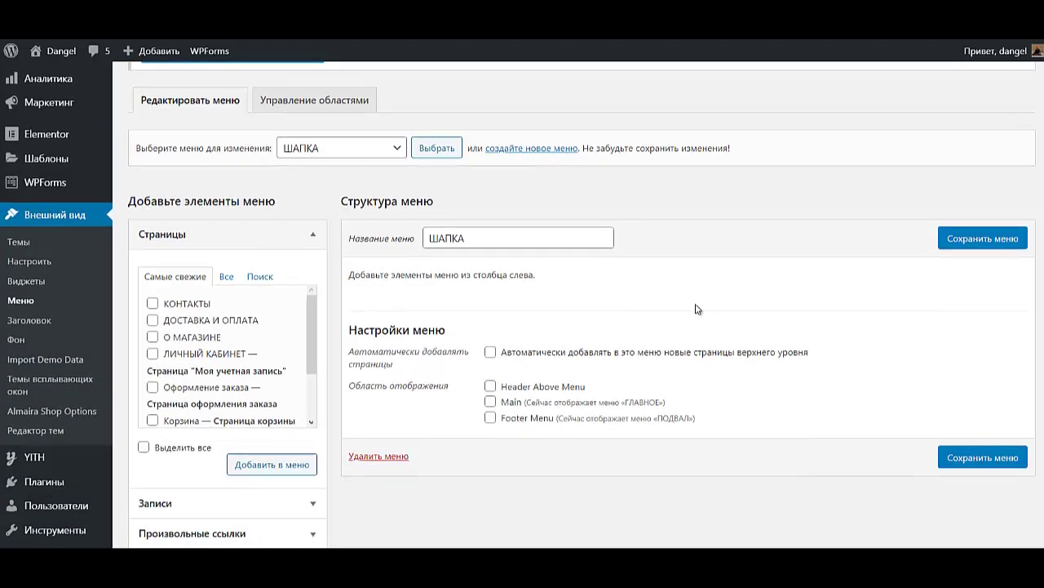
scroll(237, 413, down, 5)
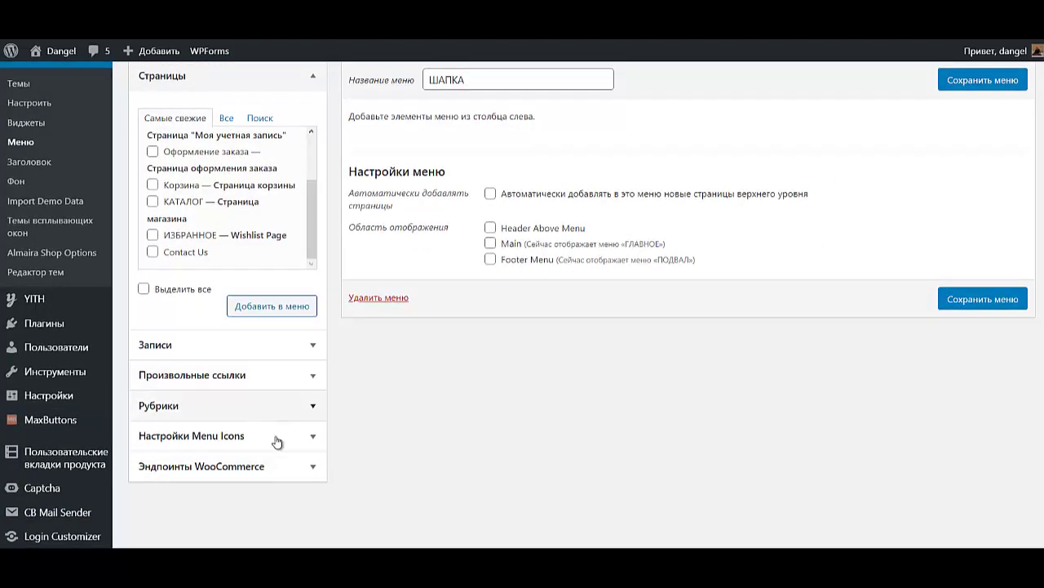
click(256, 384)
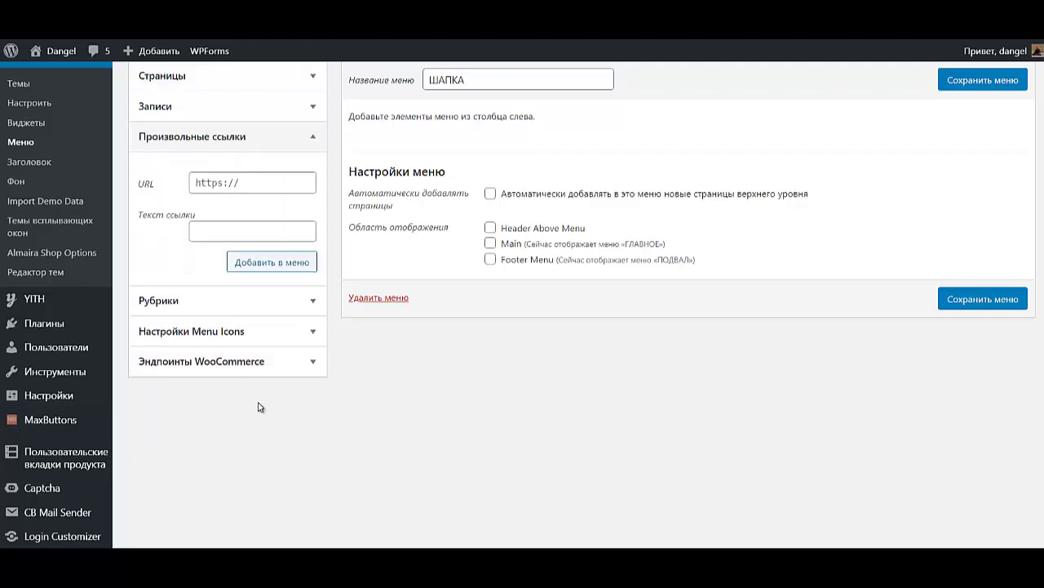
click(252, 232)
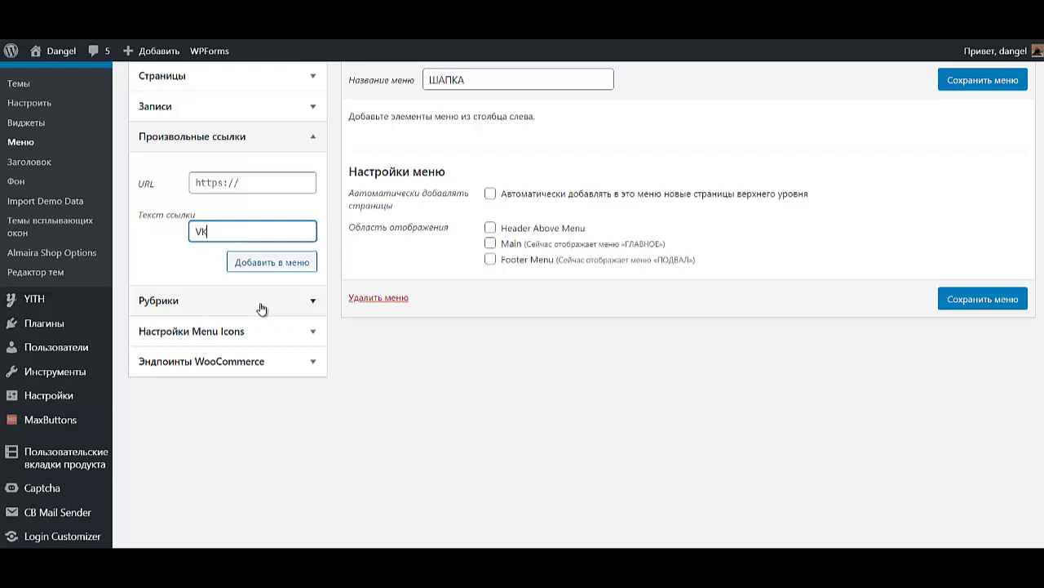
click(268, 185)
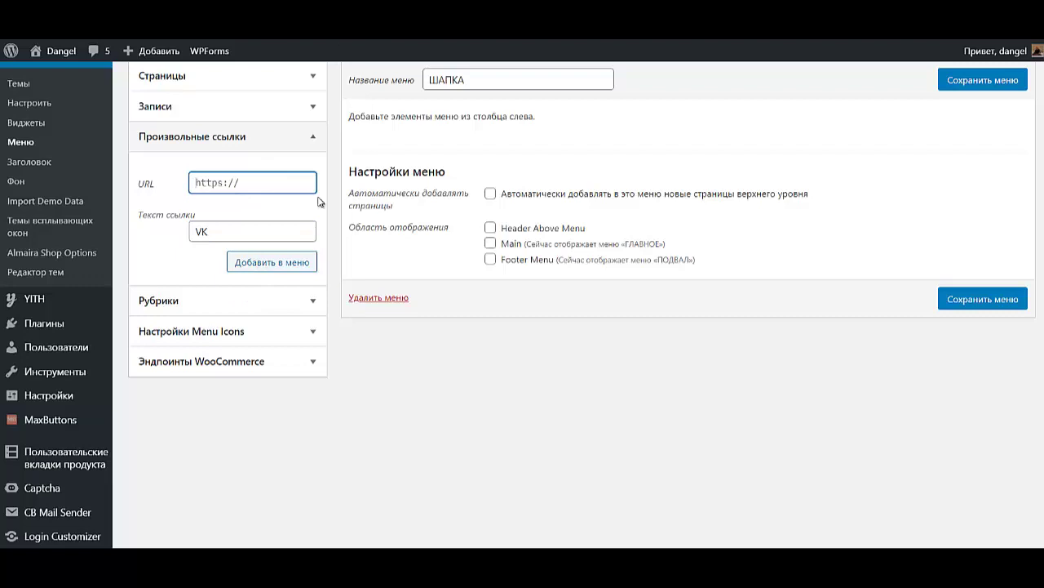
text(https://vk.com/id159922457)
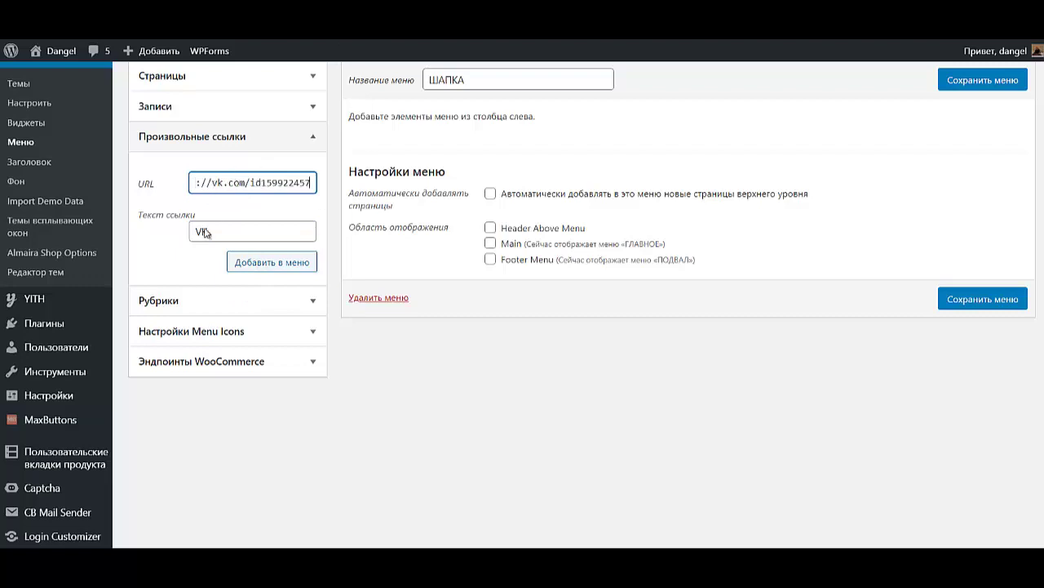
click(270, 264)
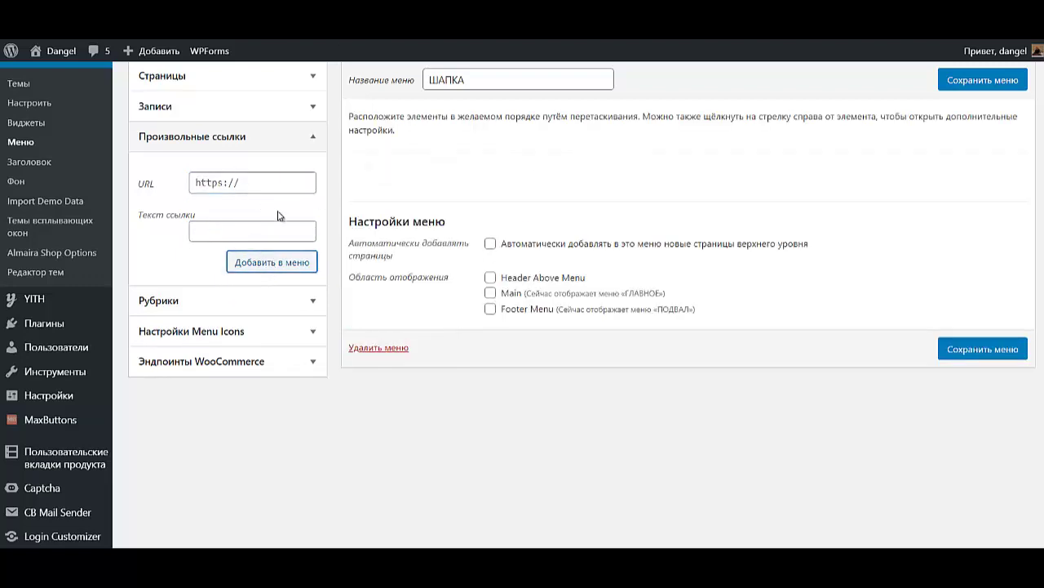
- Add a custom link with the text OK to the menu, using the same vk.com profile address as its URL
click(257, 234)
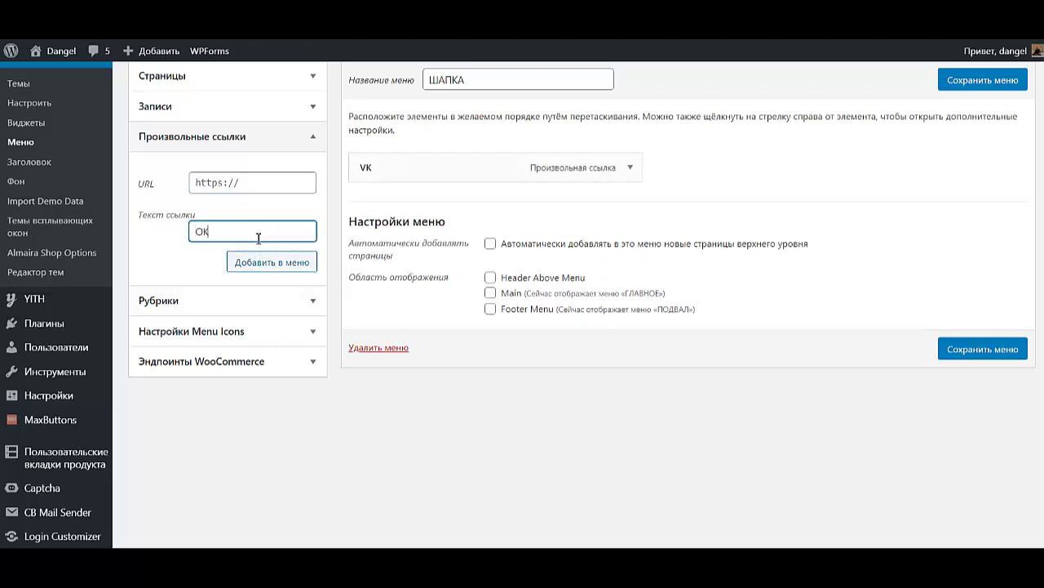
click(278, 192)
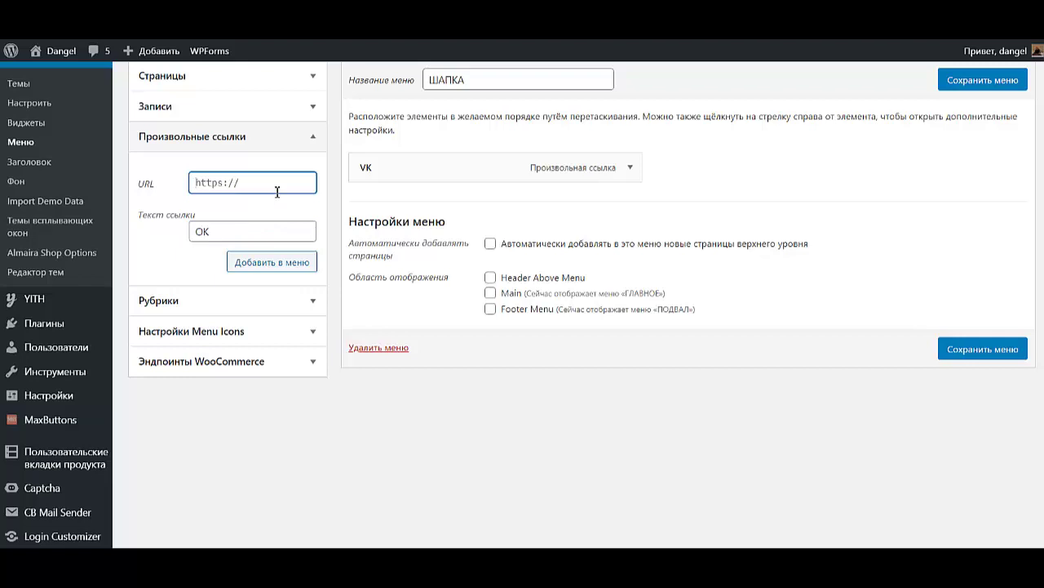
text(https://vk.com/id159922457)
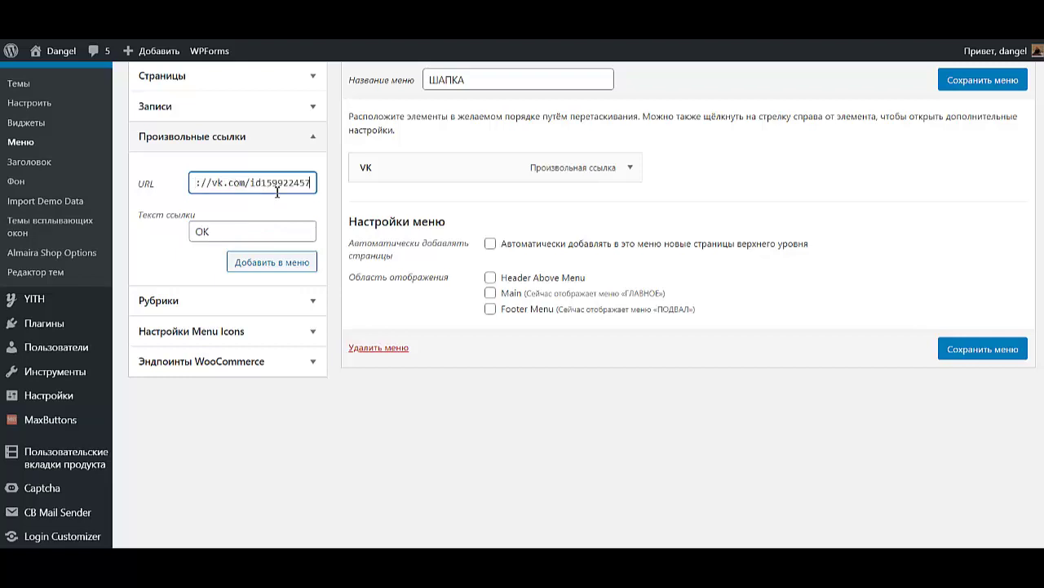
click(268, 272)
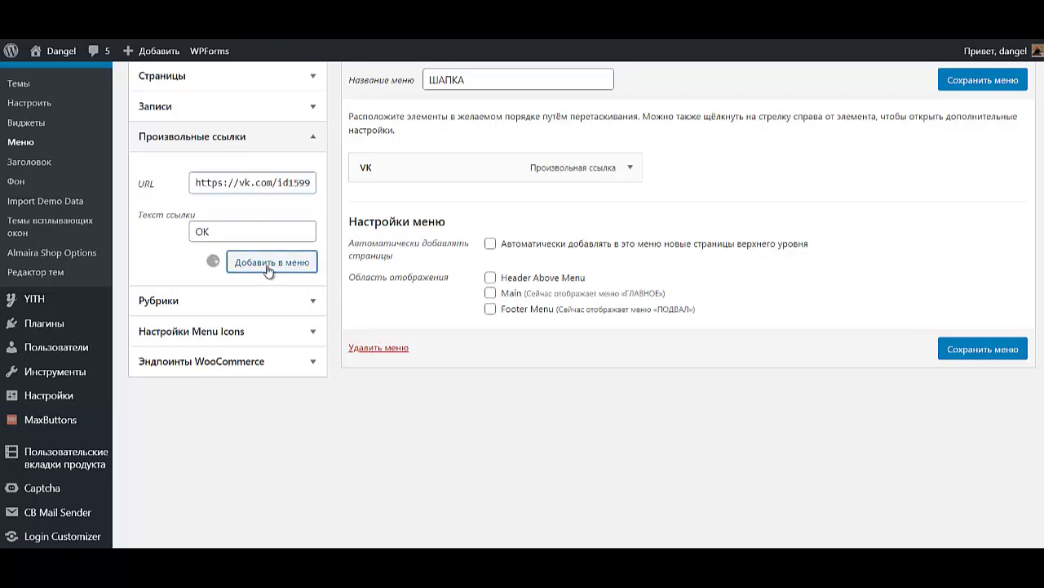
- Add a custom link with the text INSTA to the menu, again using the vk.com profile address as its URL
click(263, 229)
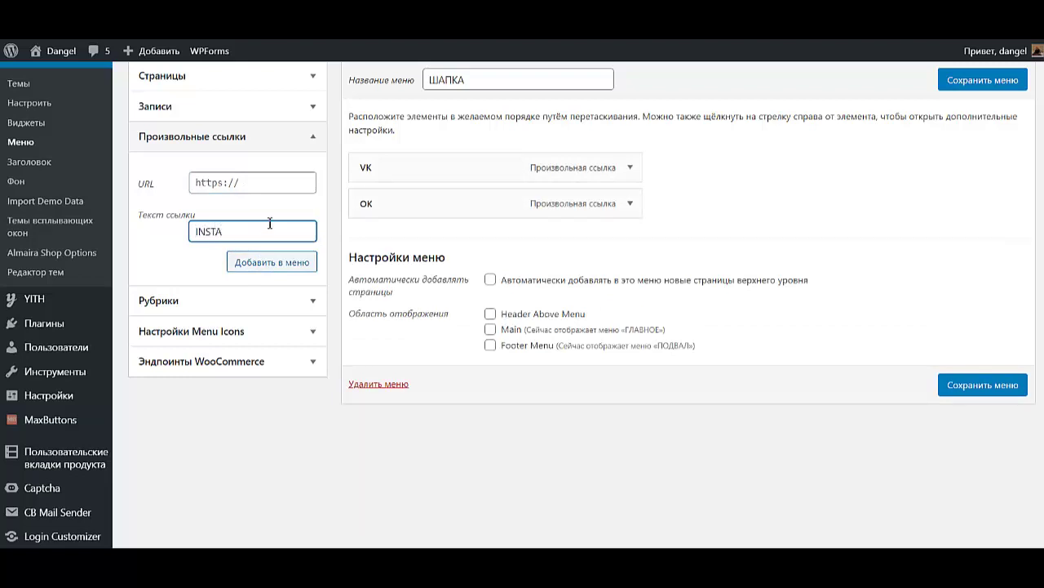
click(282, 189)
text(vk.com/id159922457)
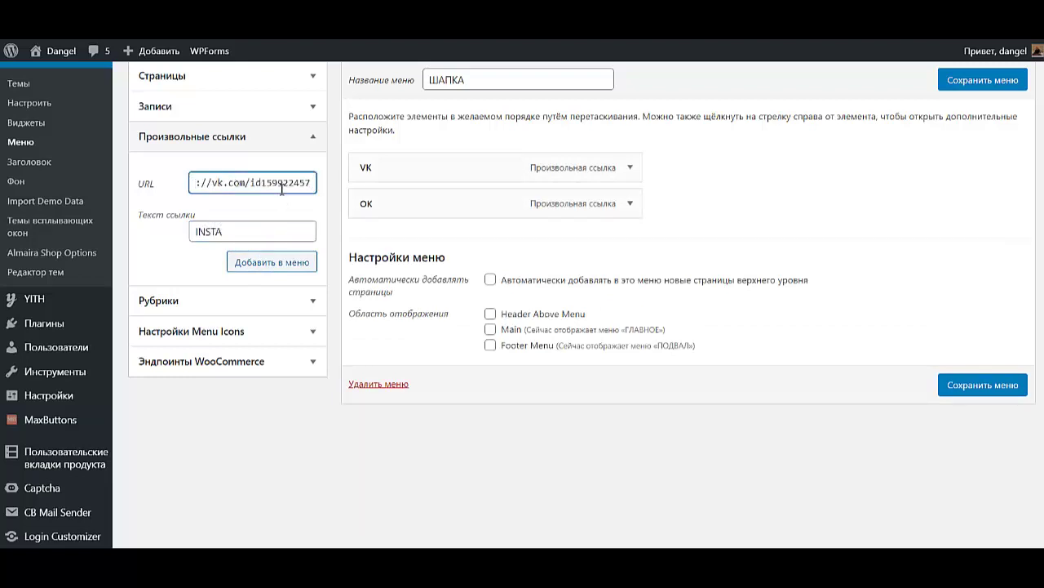
click(250, 266)
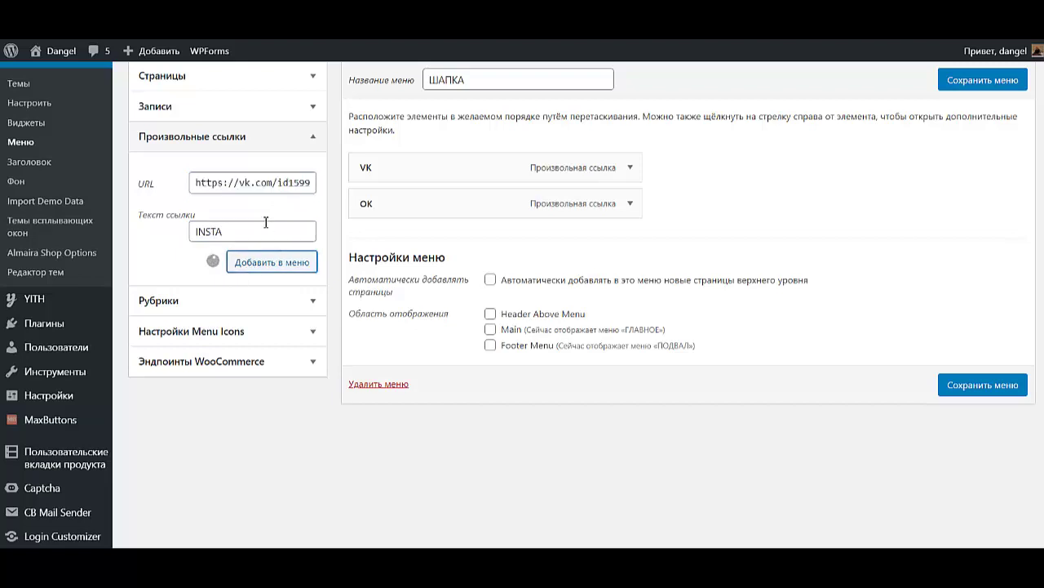
- Add a custom link with the text КОНСУЛЬТАЦИЯ and the copied URL, and move it above VK as the first menu item
click(270, 236)
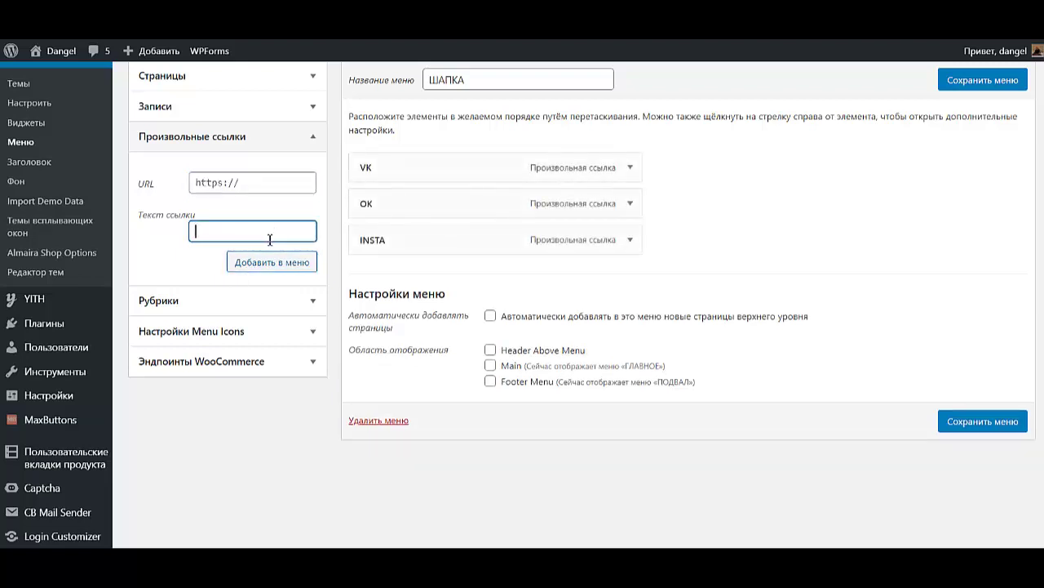
key(alt+shift)
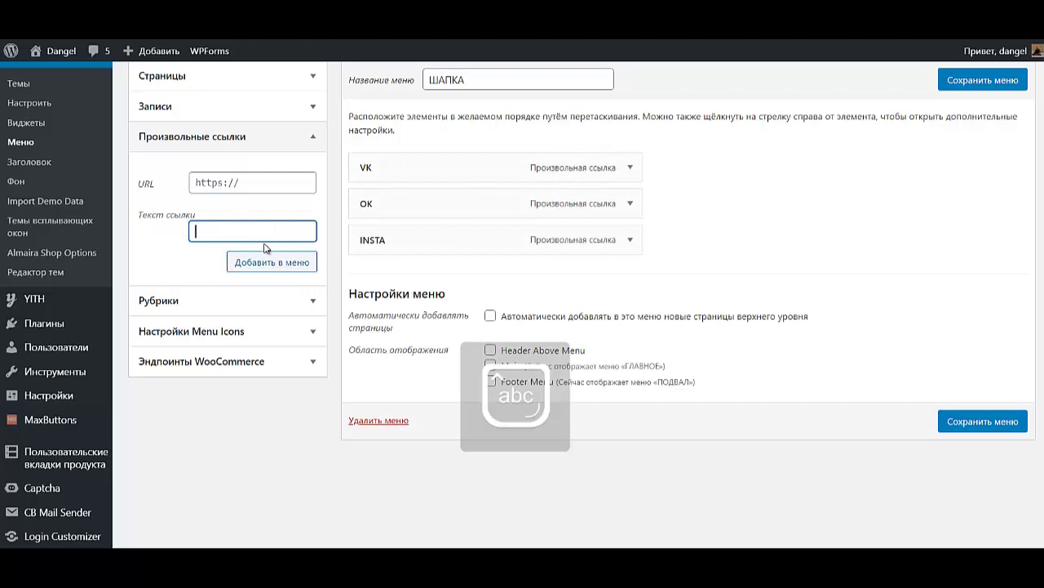
text(rjycekm)
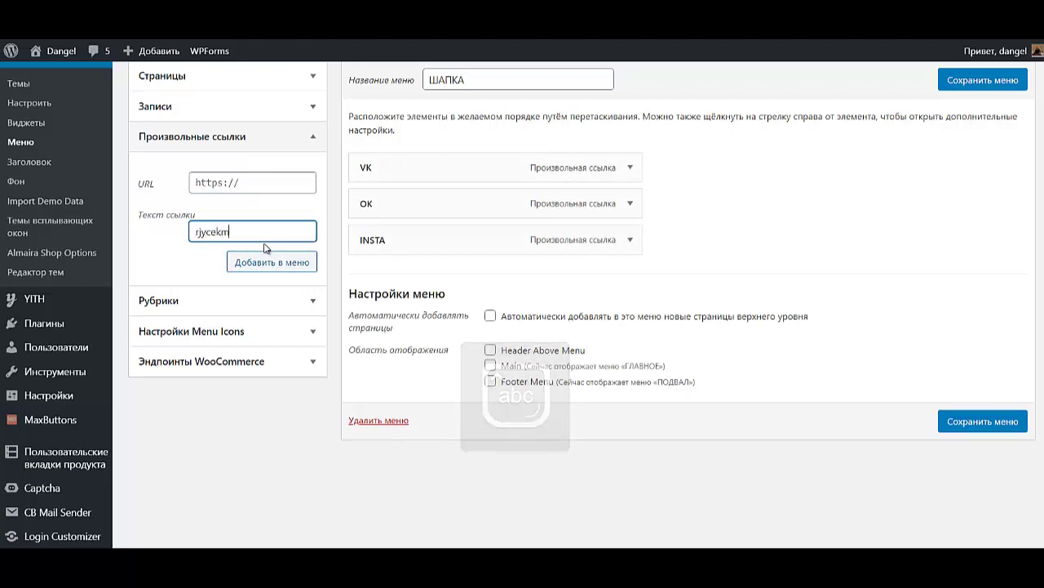
key(BackSpace)
key(BackSpace)
key(BackSpace)
key(BackSpace)
key(BackSpace)
text(КОНСУЛЬТАЦИЯ)
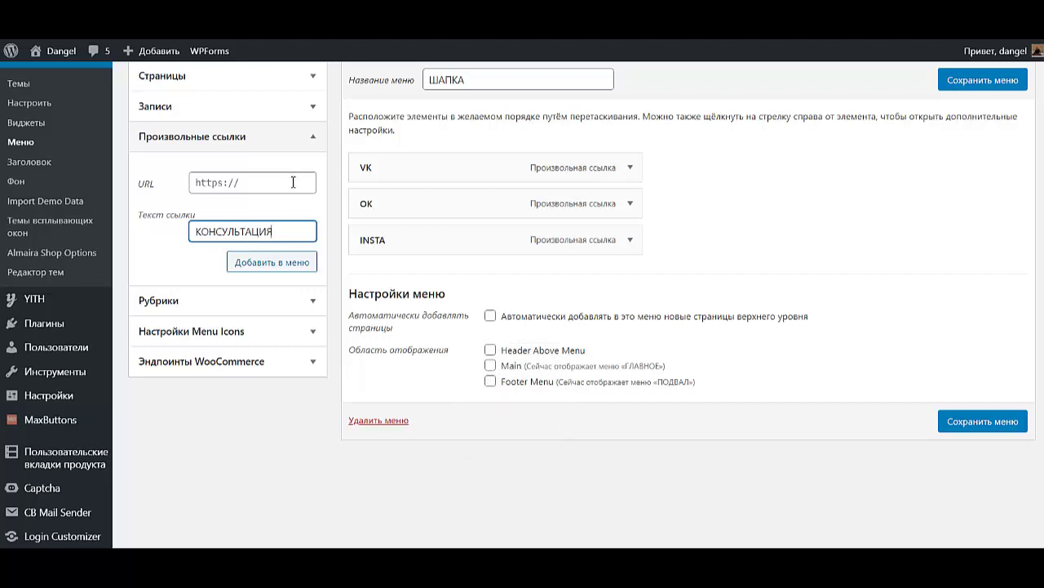
click(293, 182)
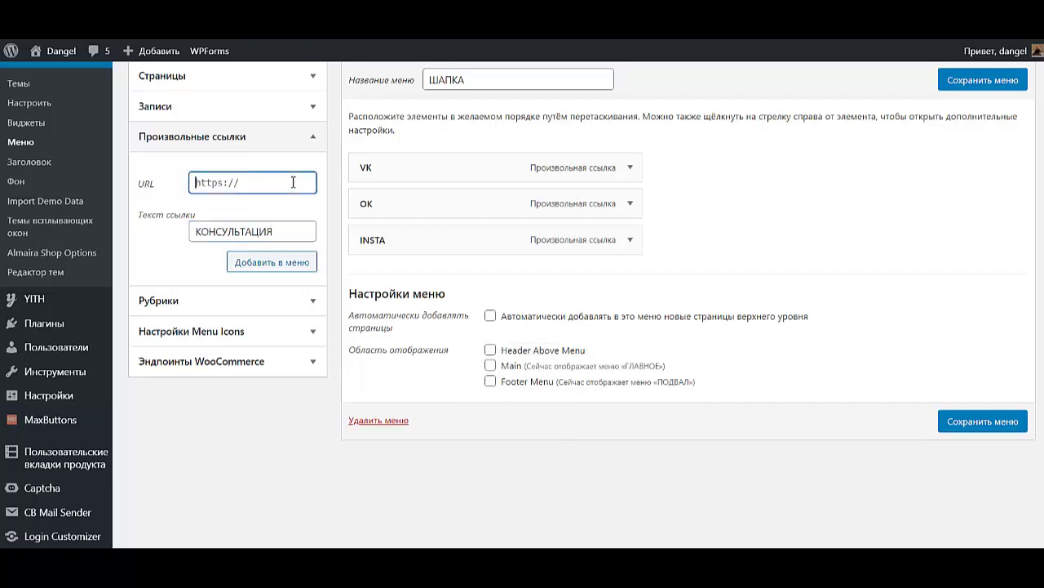
key(ctrl+v)
click(241, 264)
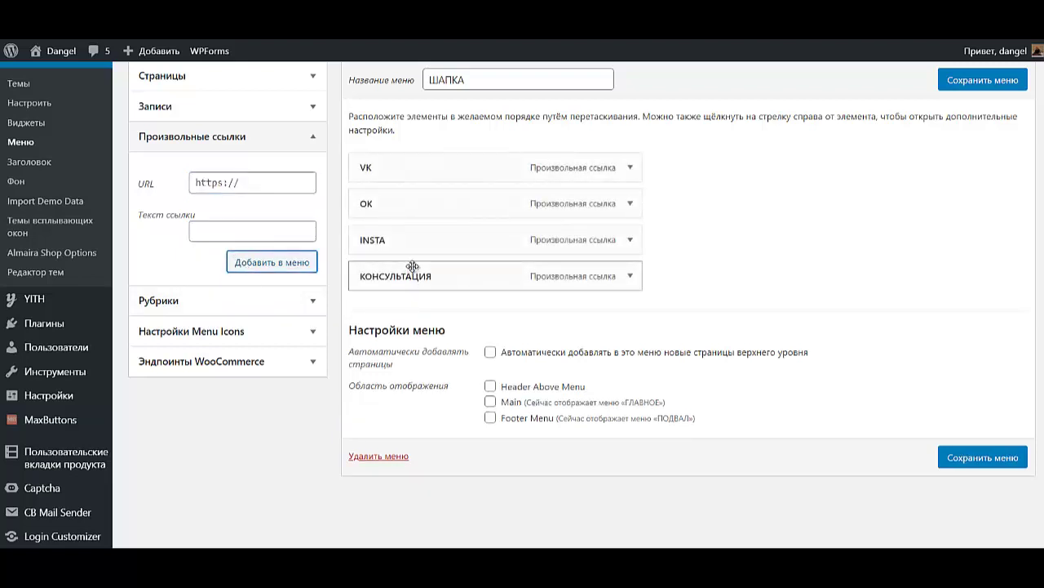
drag(420, 276, 412, 168)
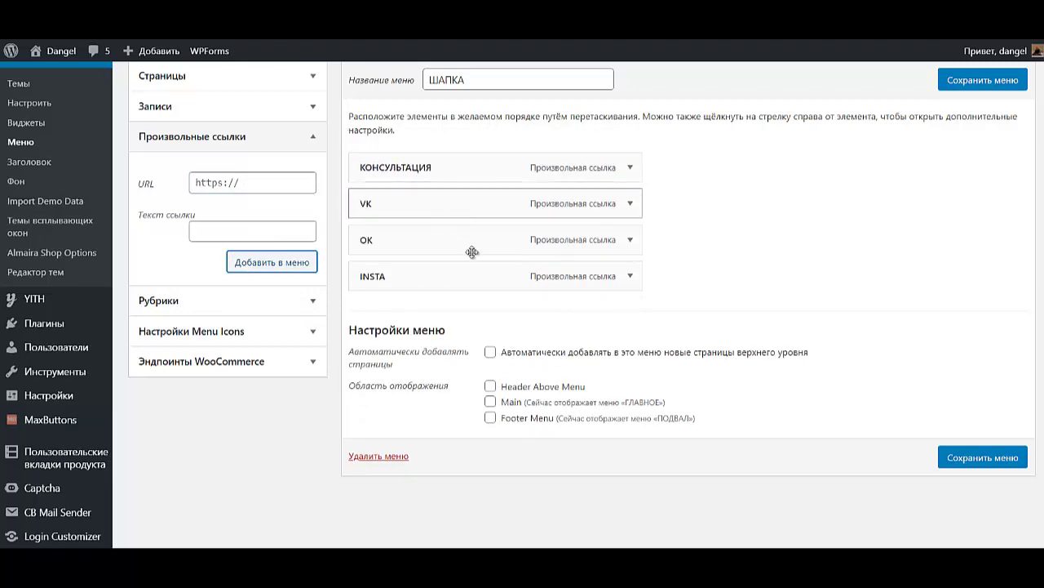
- Clear the URL of the КОНСУЛЬТАЦИЯ menu item and set it to launch the КОНСУЛЬТАЦИЯ popup
click(628, 168)
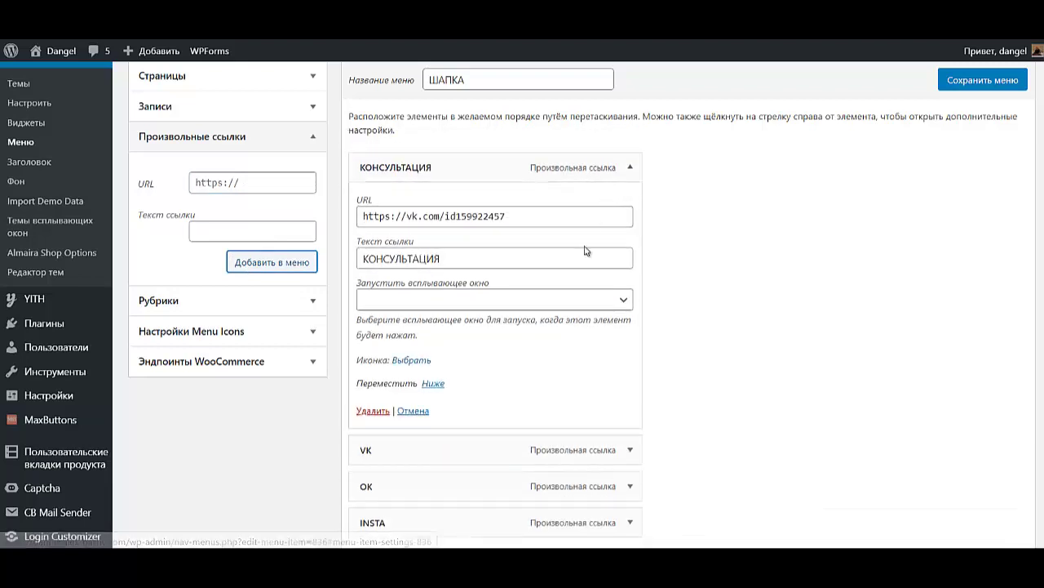
triple_click(524, 215)
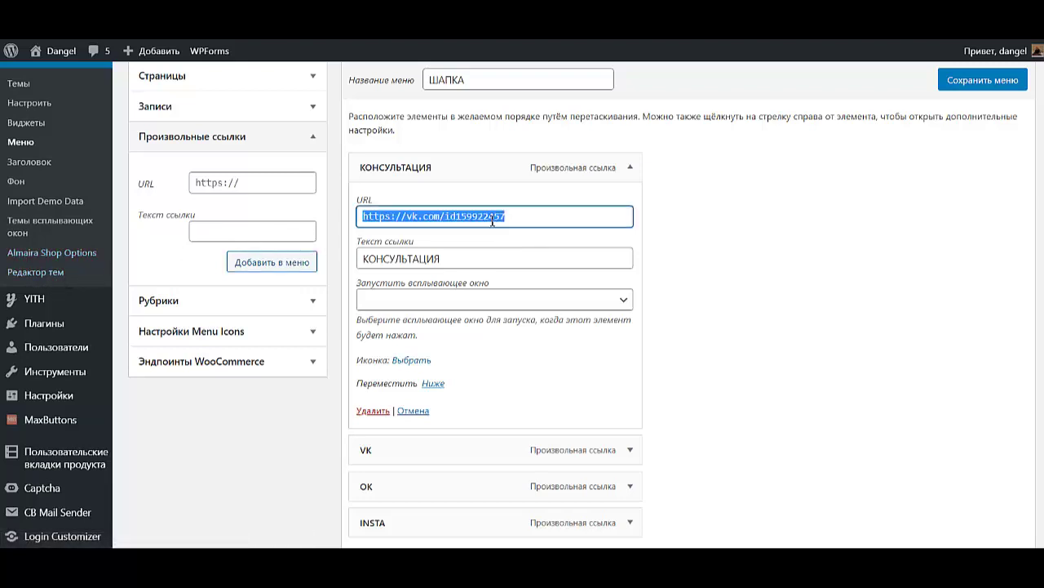
key(BackSpace)
click(419, 309)
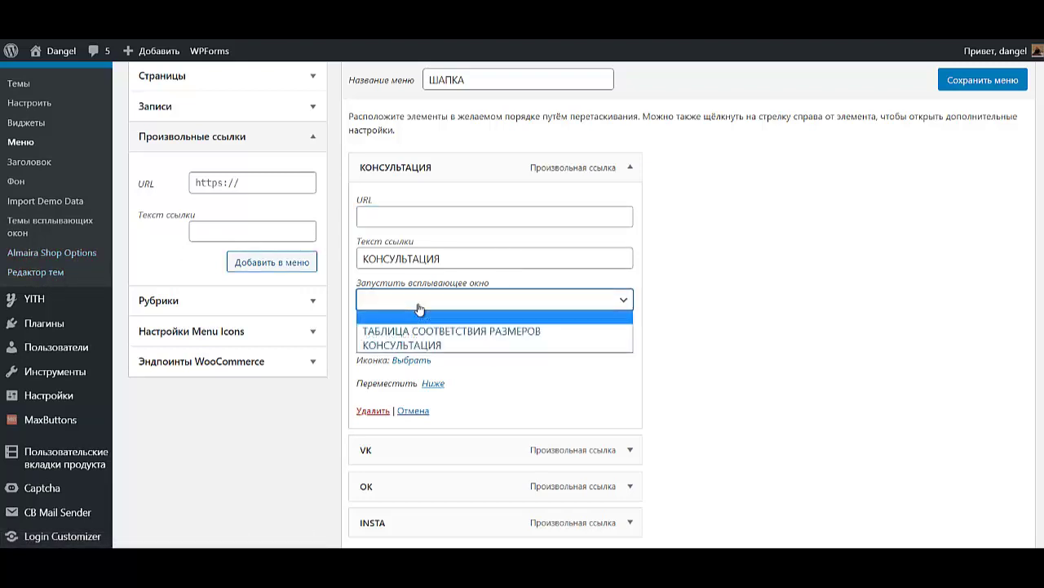
click(420, 345)
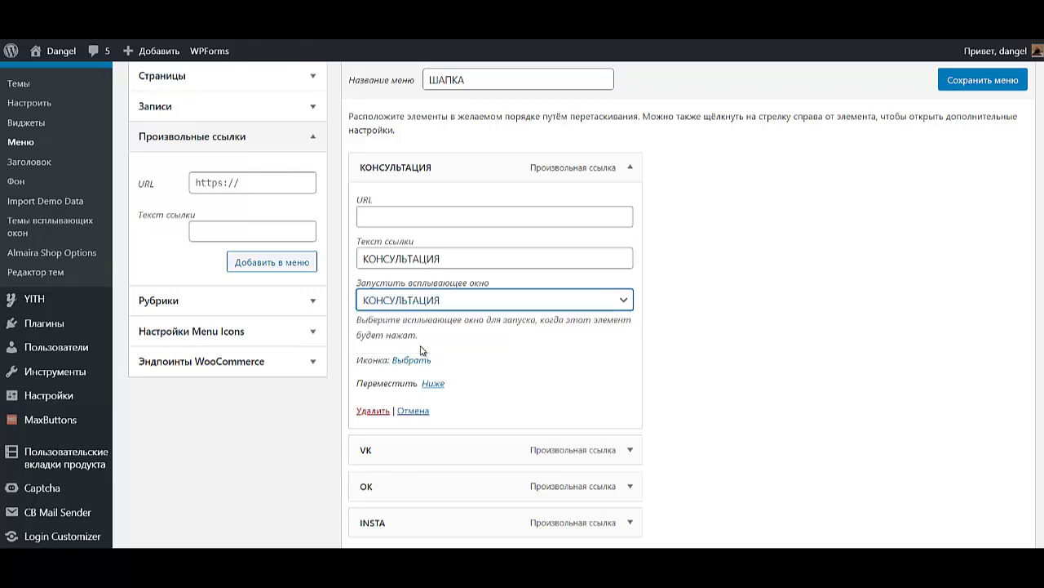
- Give the КОНСУЛЬТАЦИЯ item the plain Font Awesome Question icon without a circle, found by searching for "quest"
click(411, 360)
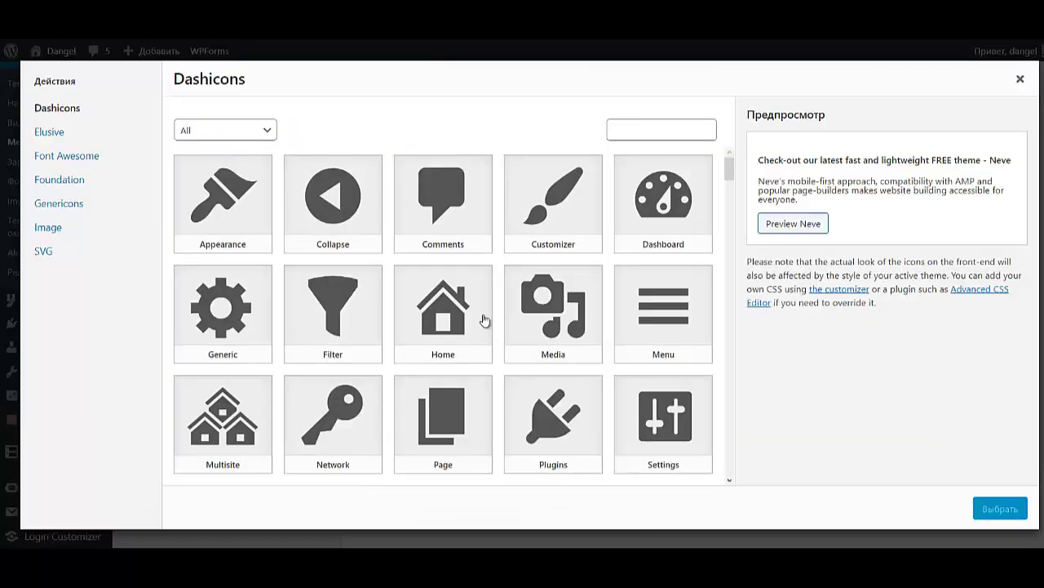
click(82, 157)
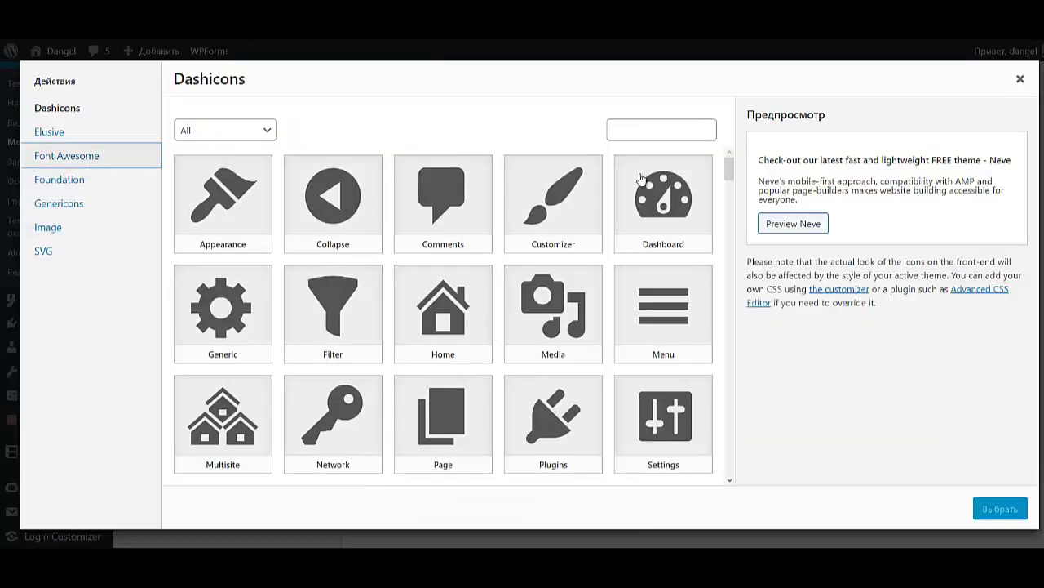
click(685, 130)
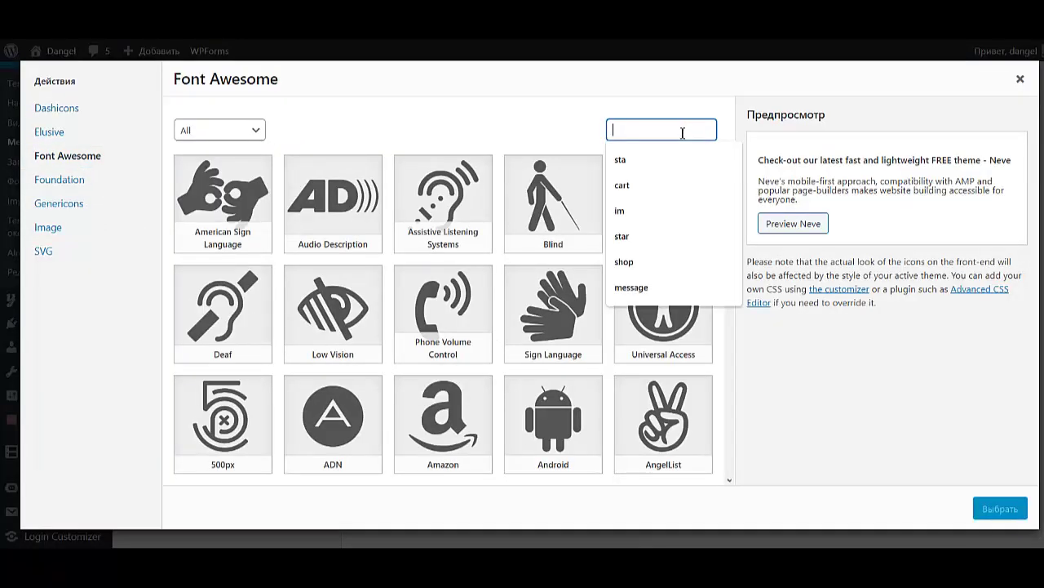
text(c)
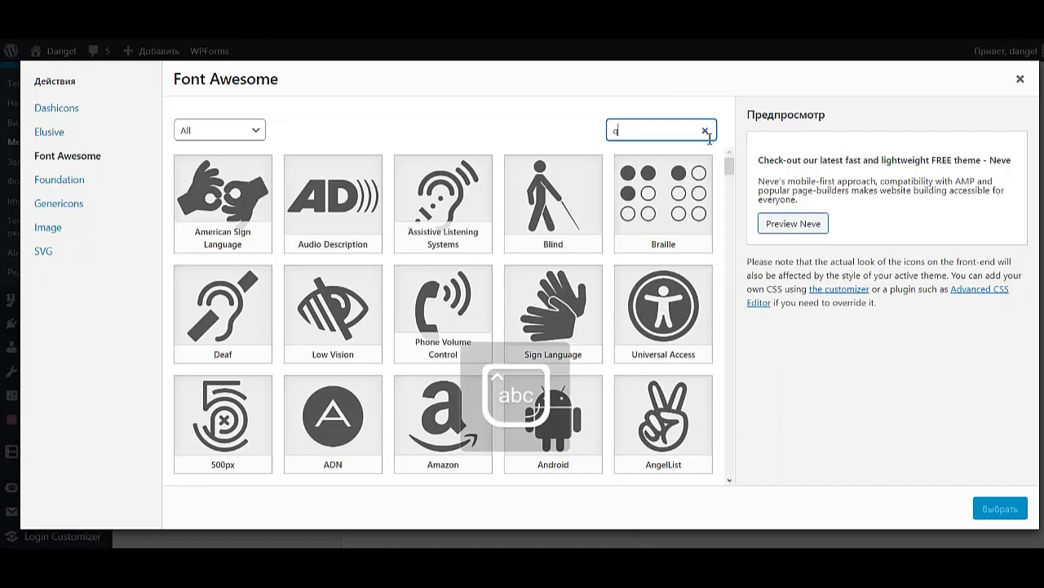
text(uest)
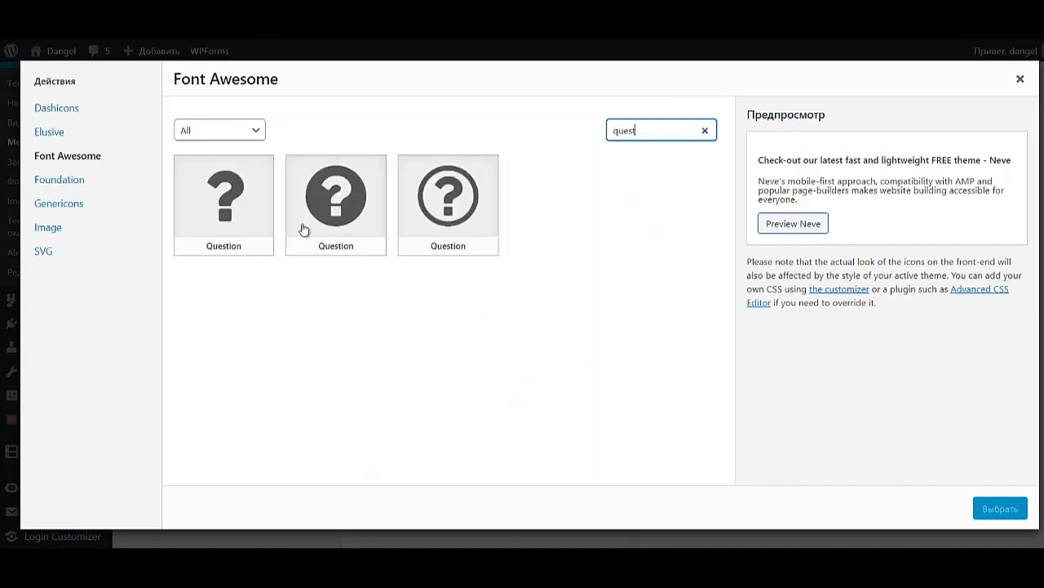
click(237, 212)
click(999, 508)
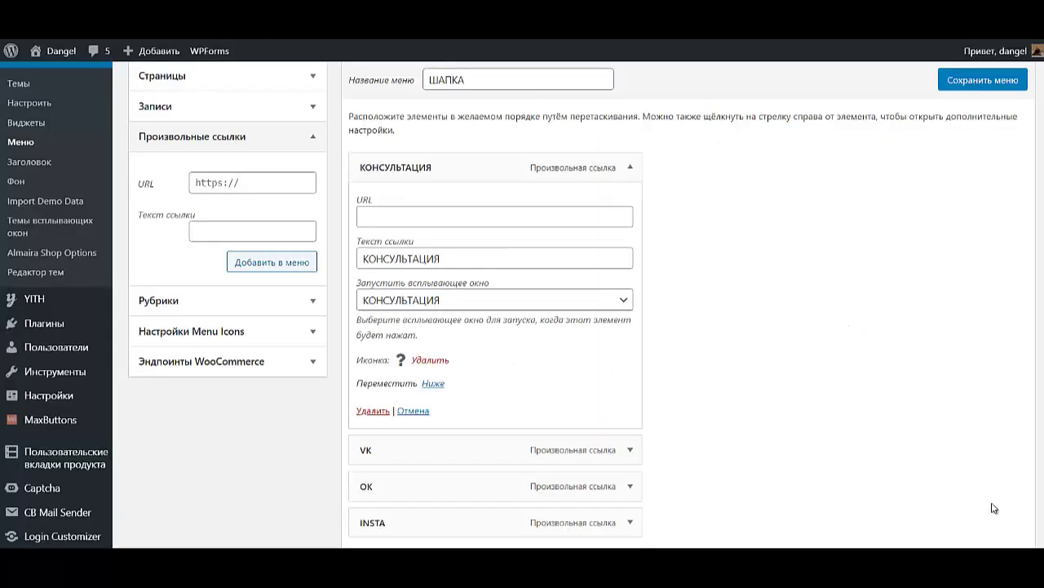
click(630, 167)
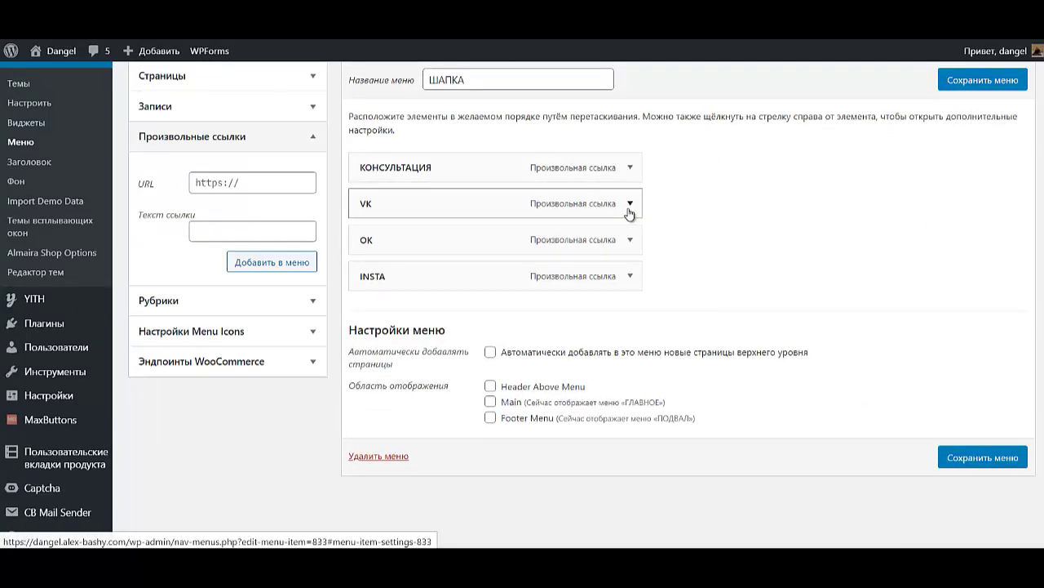
- Give the VK menu item the Font Awesome VK icon and hide its menu text
click(630, 203)
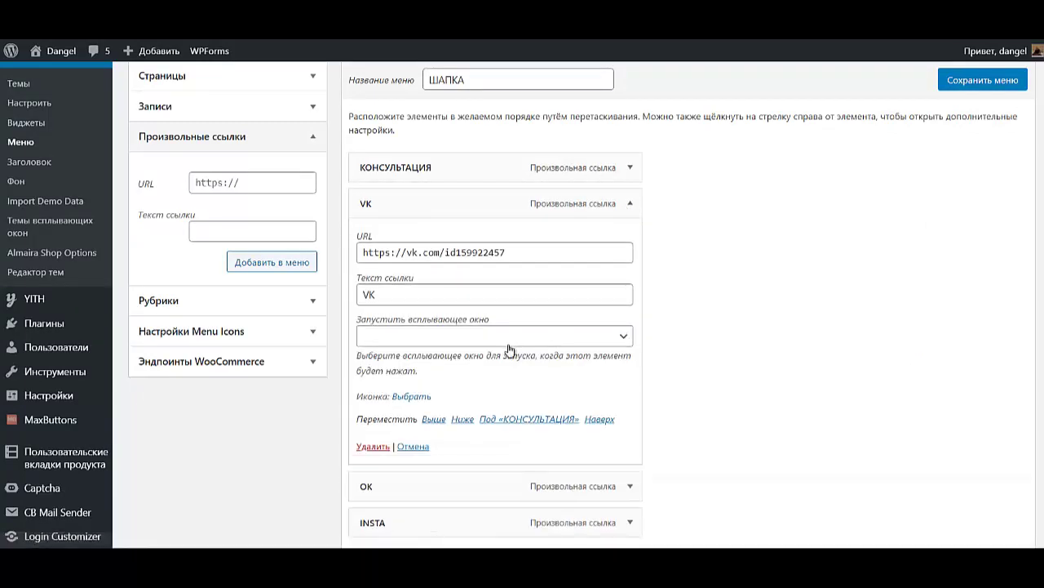
click(411, 398)
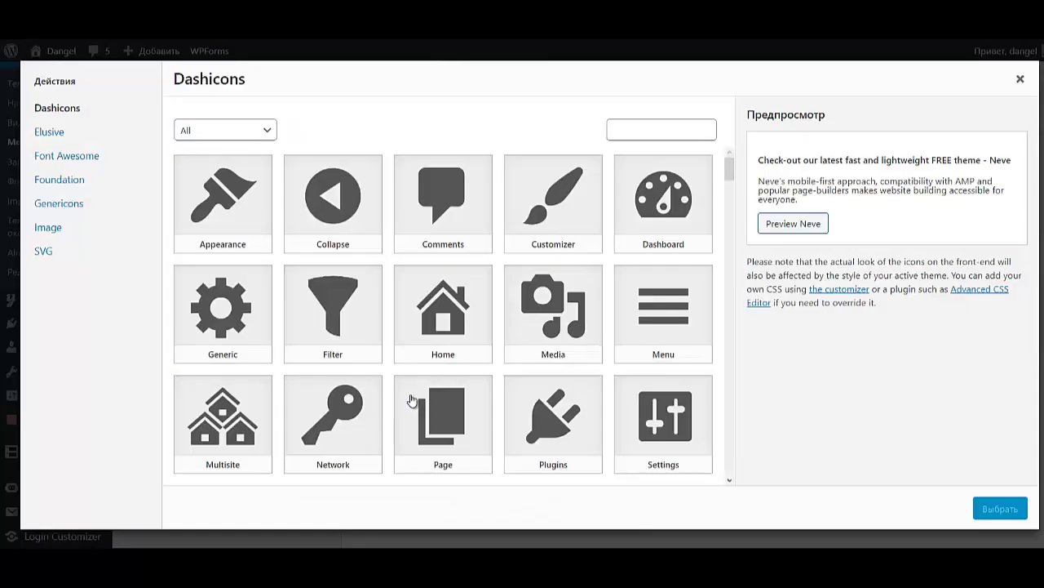
click(67, 156)
text(quest)
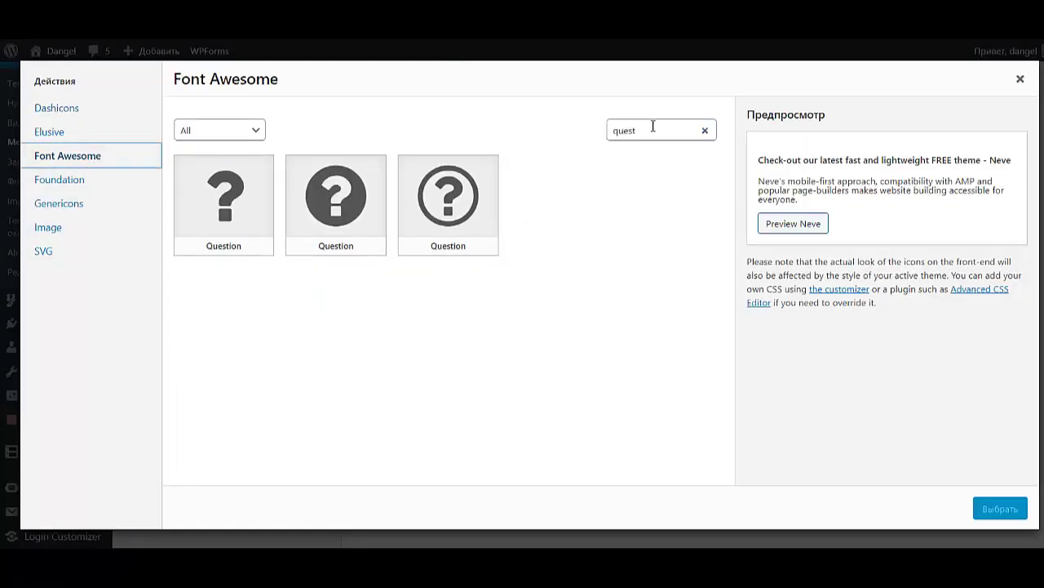
double_click(652, 127)
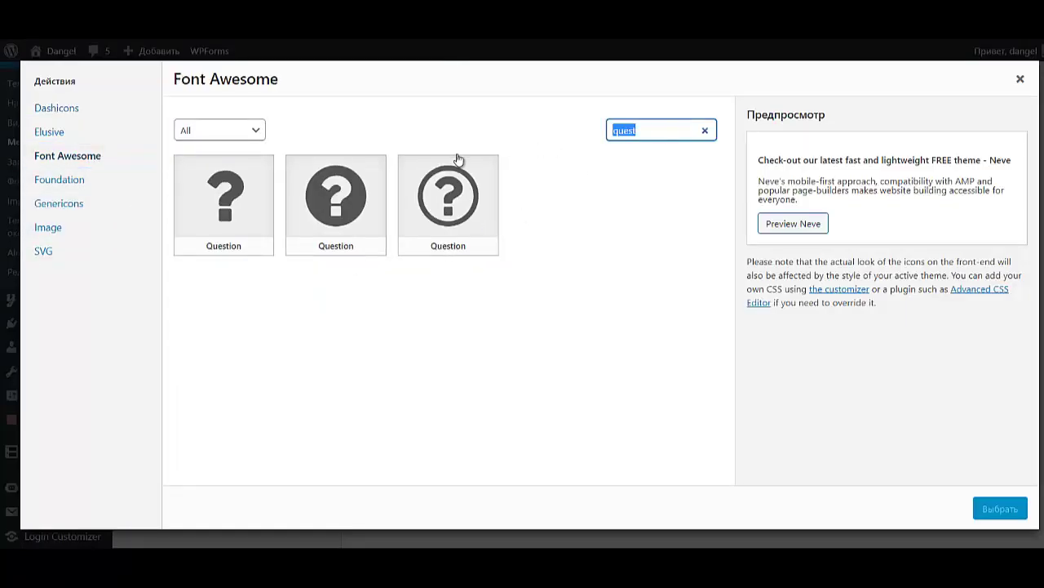
text(vk)
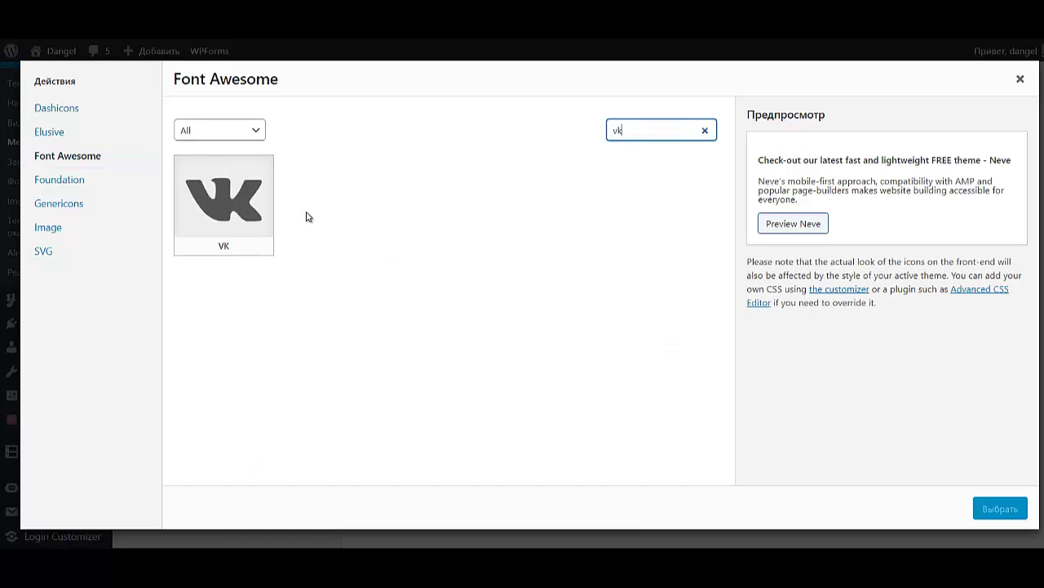
click(237, 197)
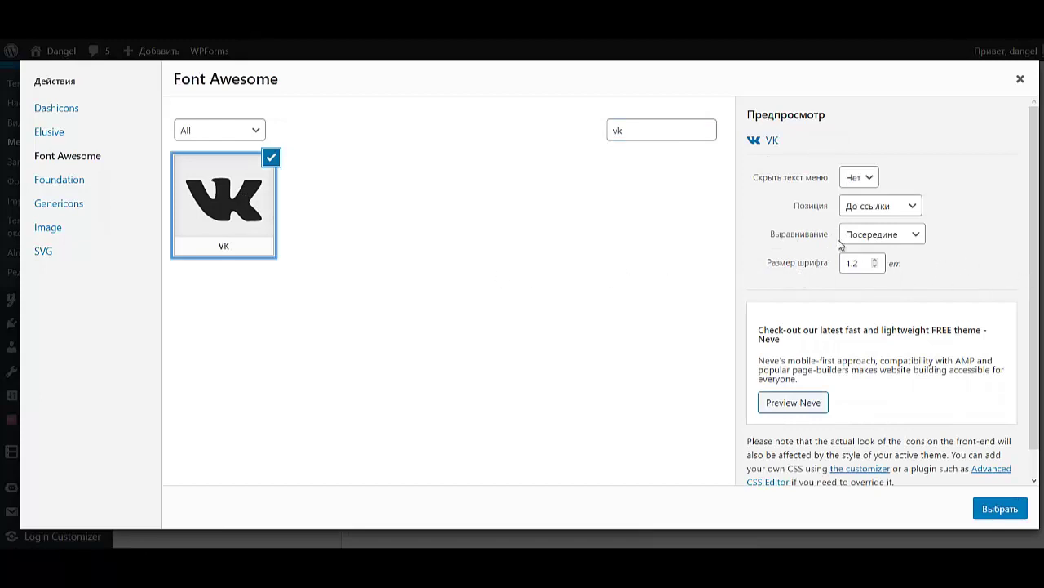
click(869, 179)
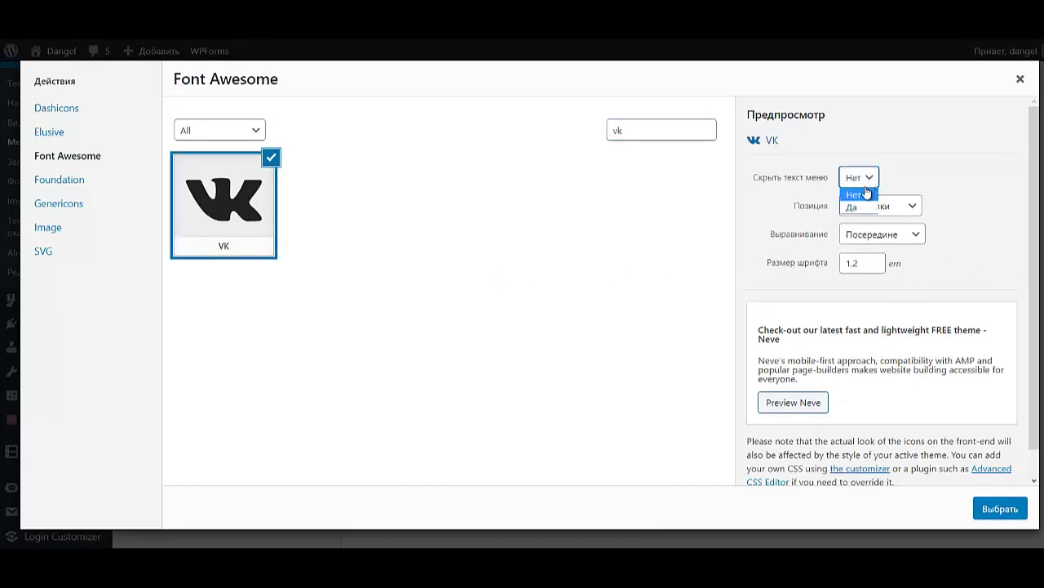
click(861, 207)
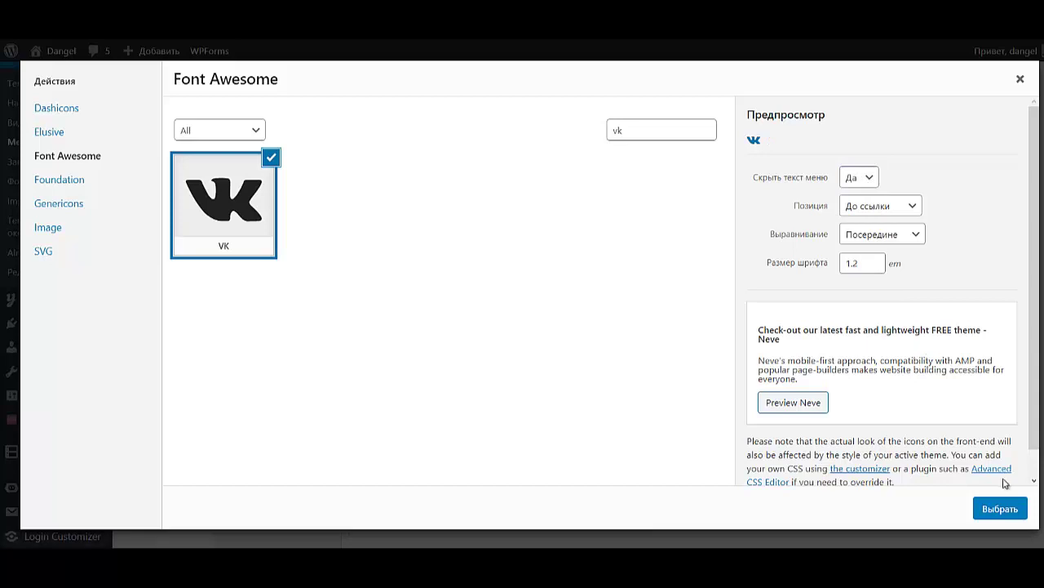
click(1009, 510)
click(630, 203)
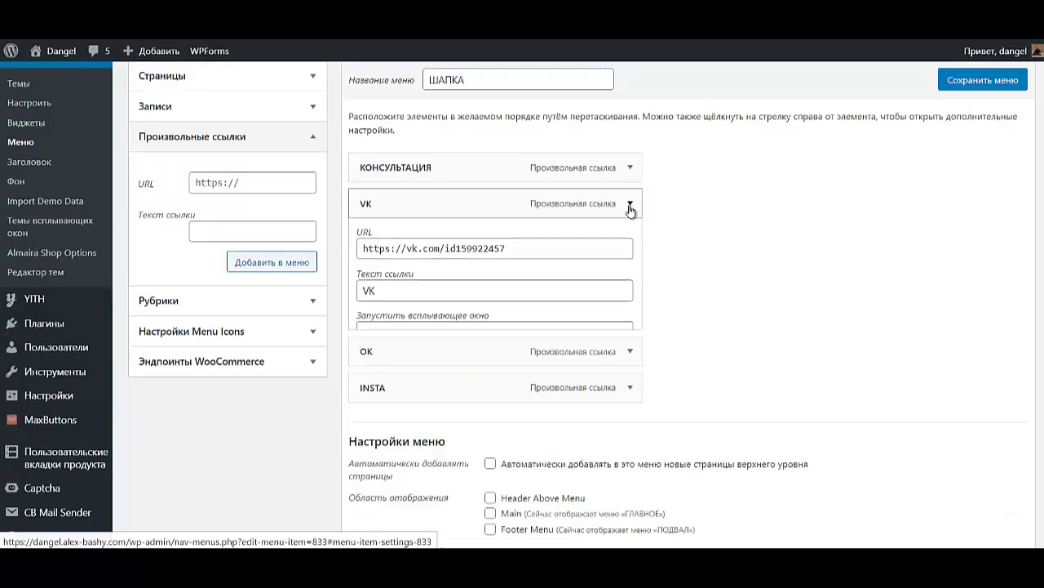
- Give the OK menu item the Font Awesome Odnoklassniki icon without a frame, found by searching for "ok", and hide its menu text
click(630, 240)
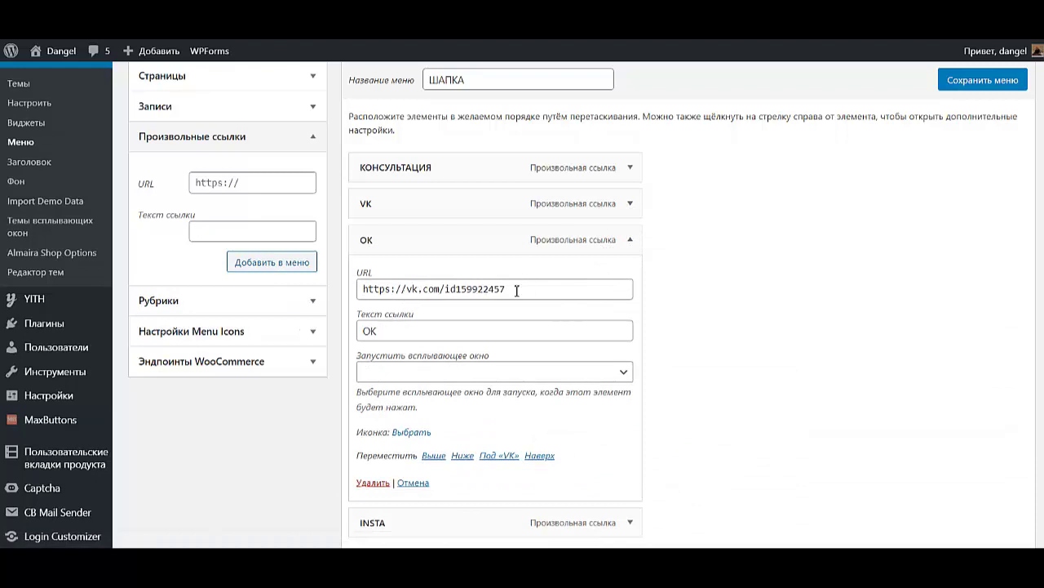
click(414, 431)
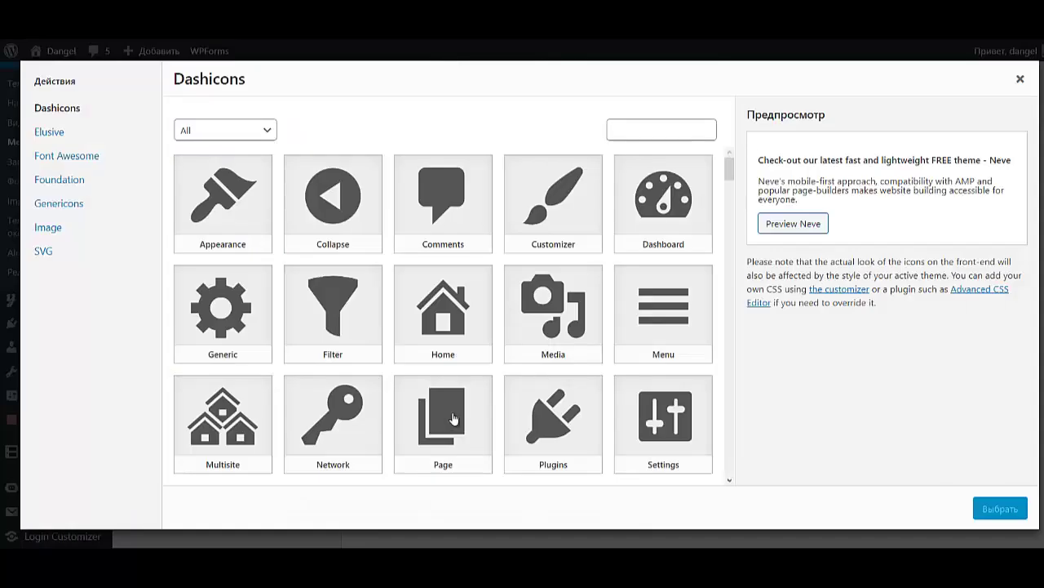
click(64, 156)
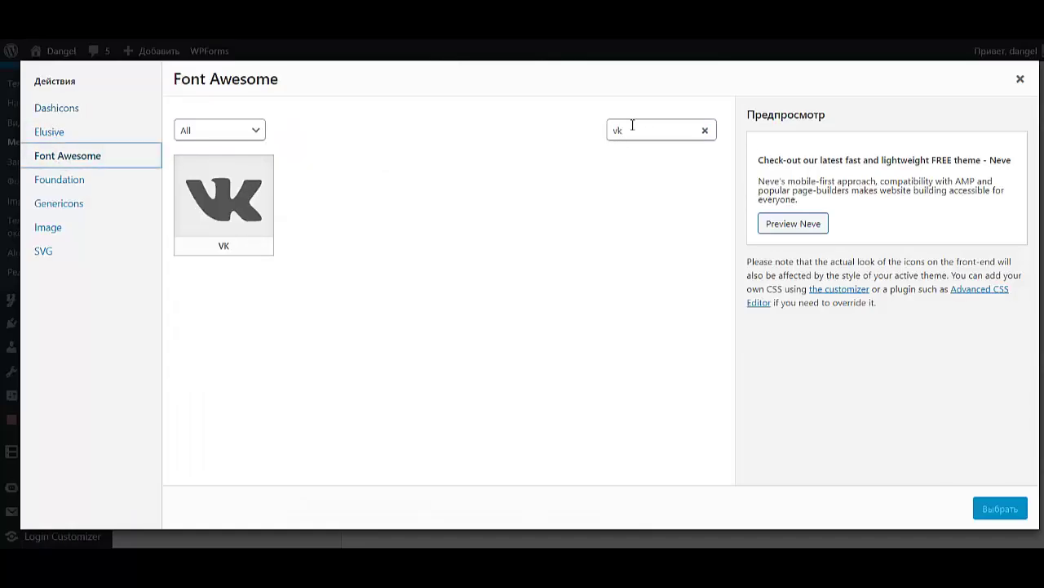
double_click(632, 127)
text(ok)
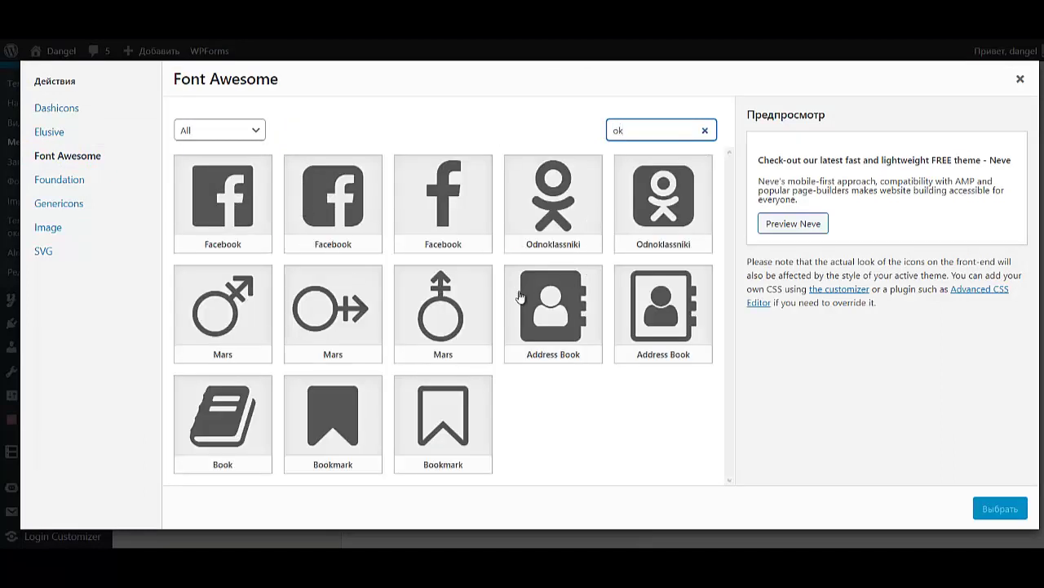
click(552, 214)
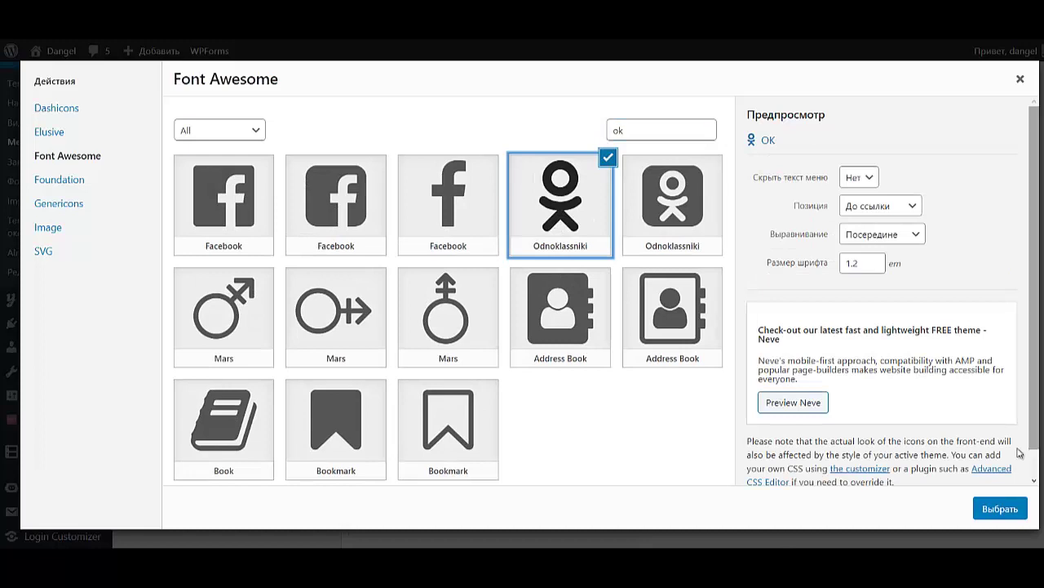
click(855, 177)
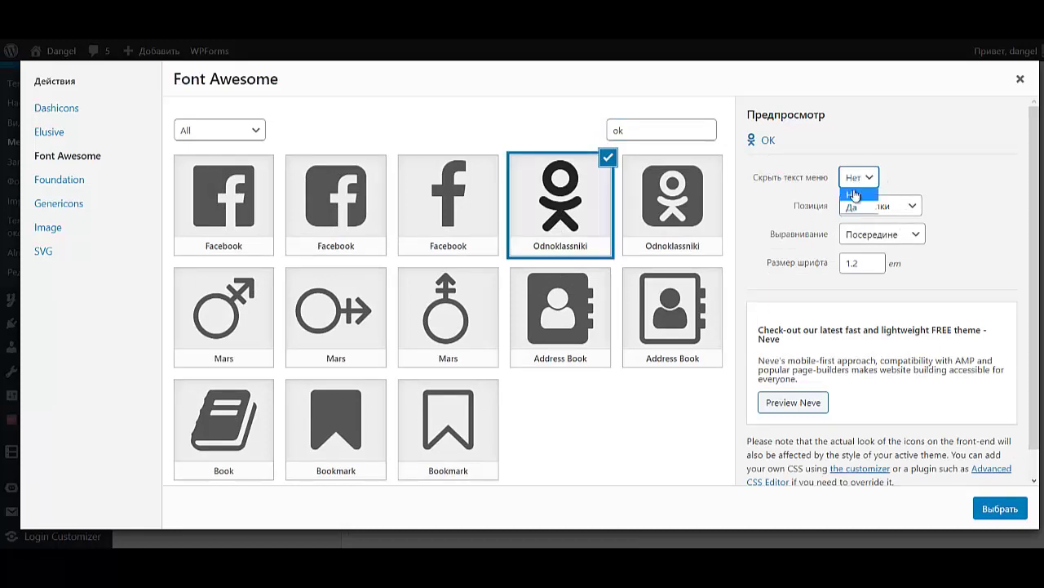
click(856, 207)
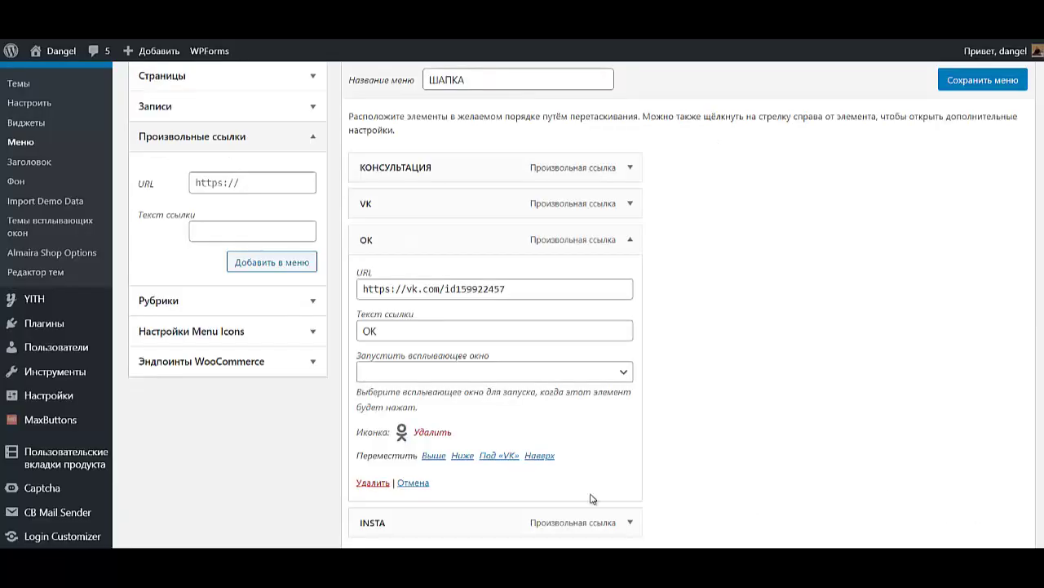
click(1000, 508)
click(627, 242)
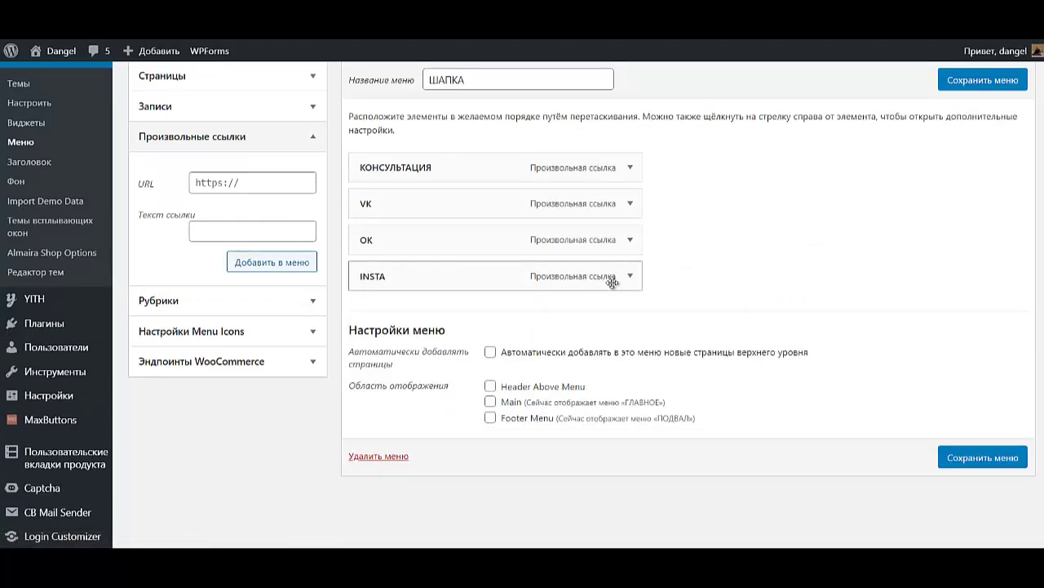
- Give the INSTA menu item the Font Awesome Instagram icon, found by searching for "inst", and hide its menu text
click(629, 278)
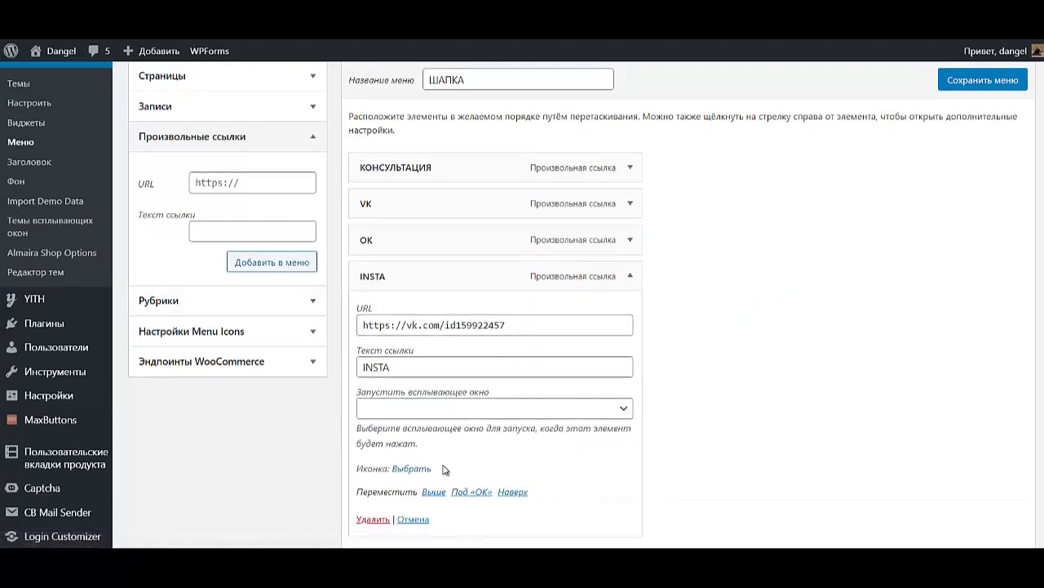
click(412, 470)
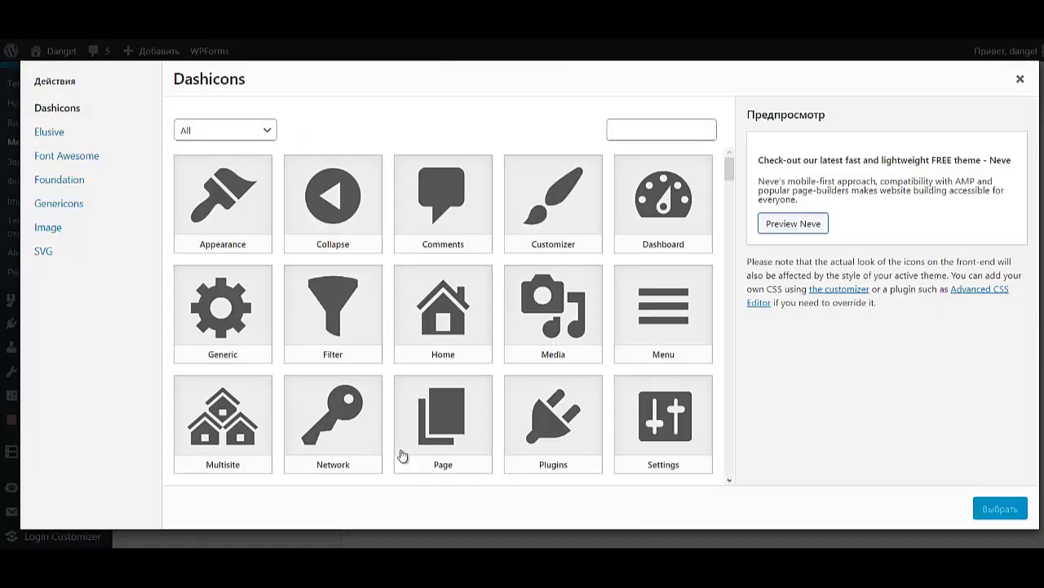
click(92, 157)
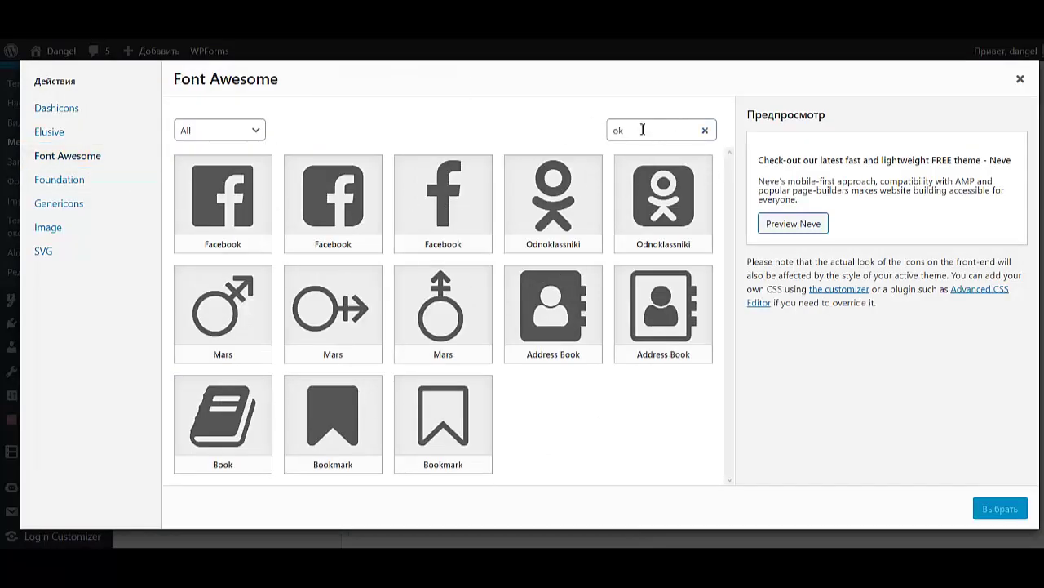
drag(641, 128, 441, 148)
text(in)
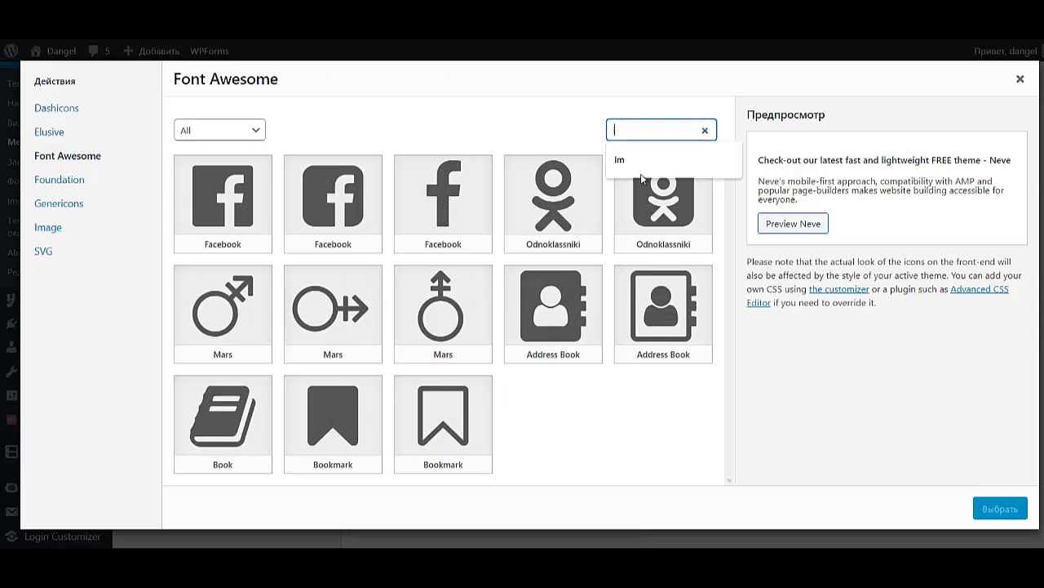
text(st)
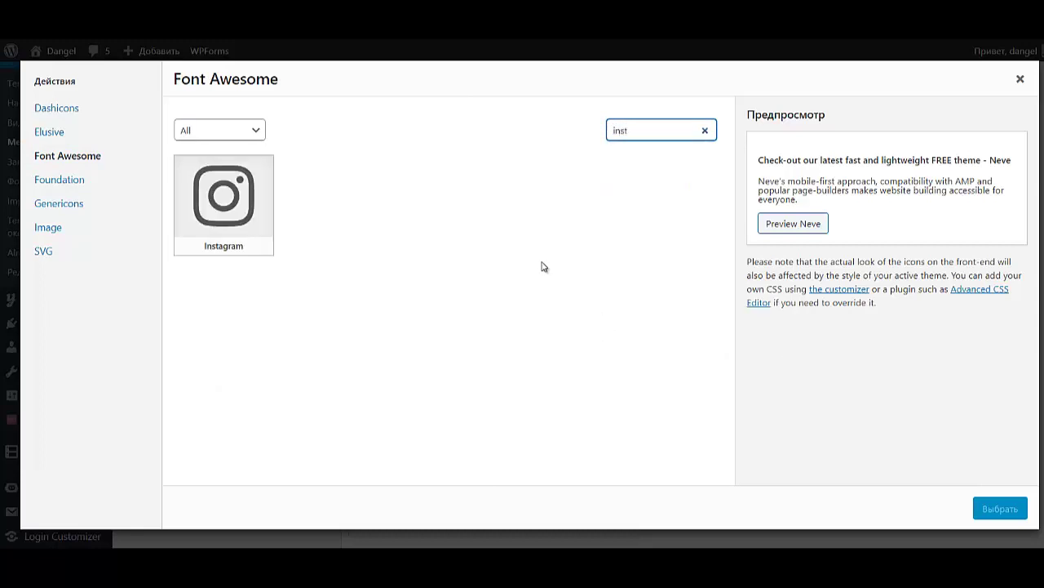
click(252, 217)
click(861, 177)
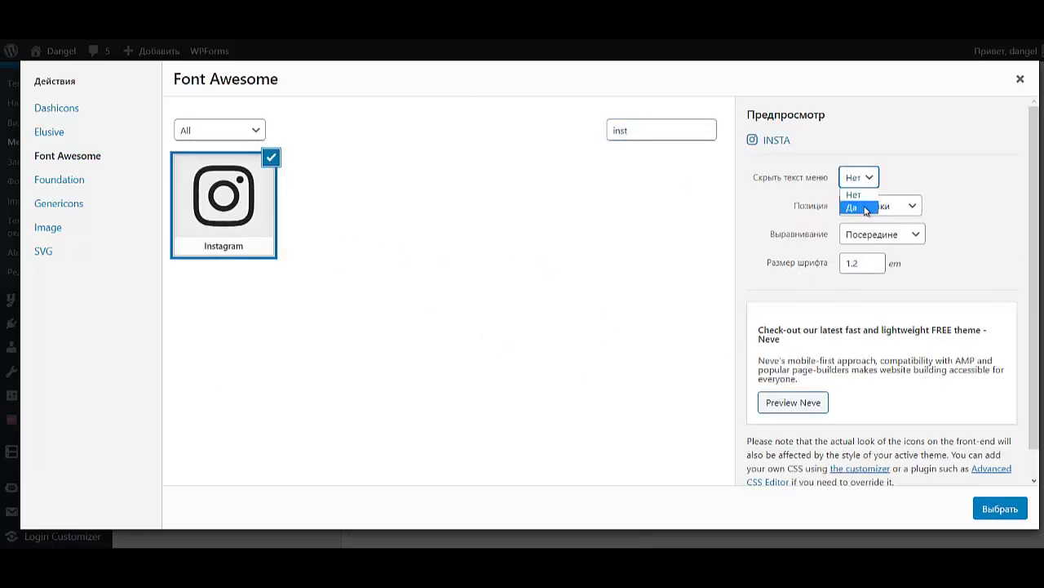
click(853, 205)
click(1010, 508)
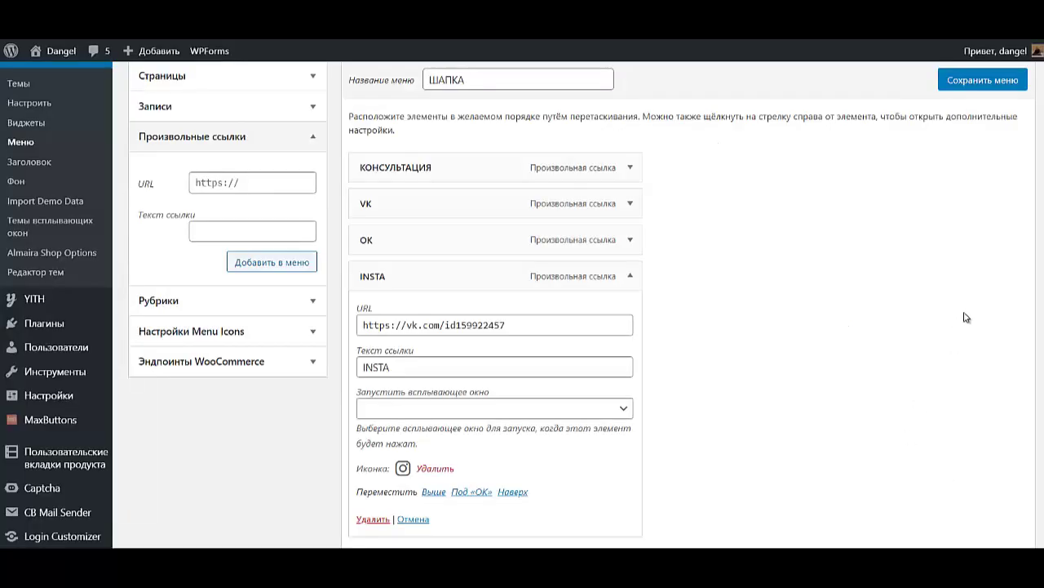
- Save the ШАПКА menu and open the store's front page to check its header
click(631, 277)
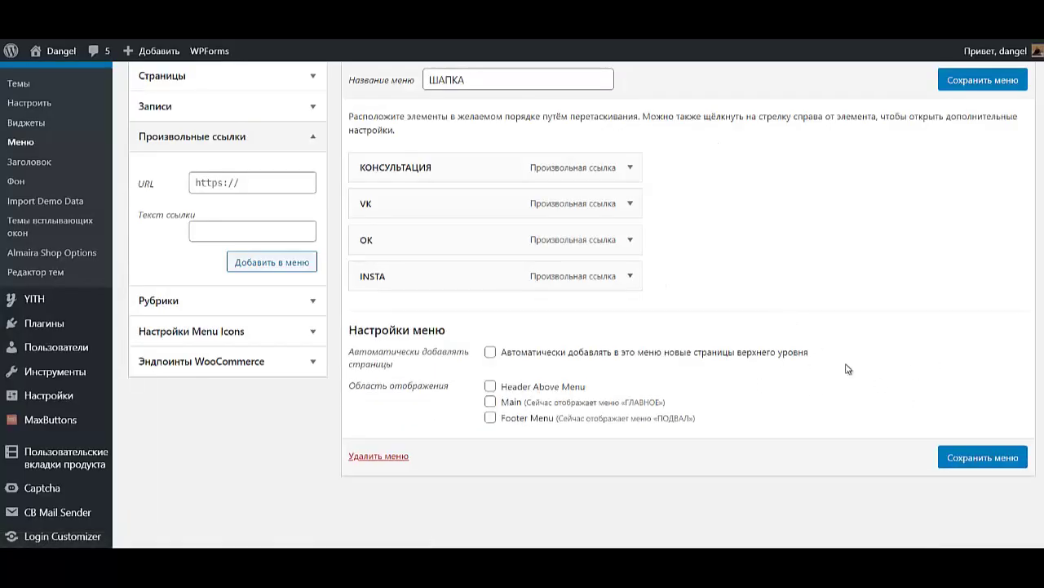
click(984, 458)
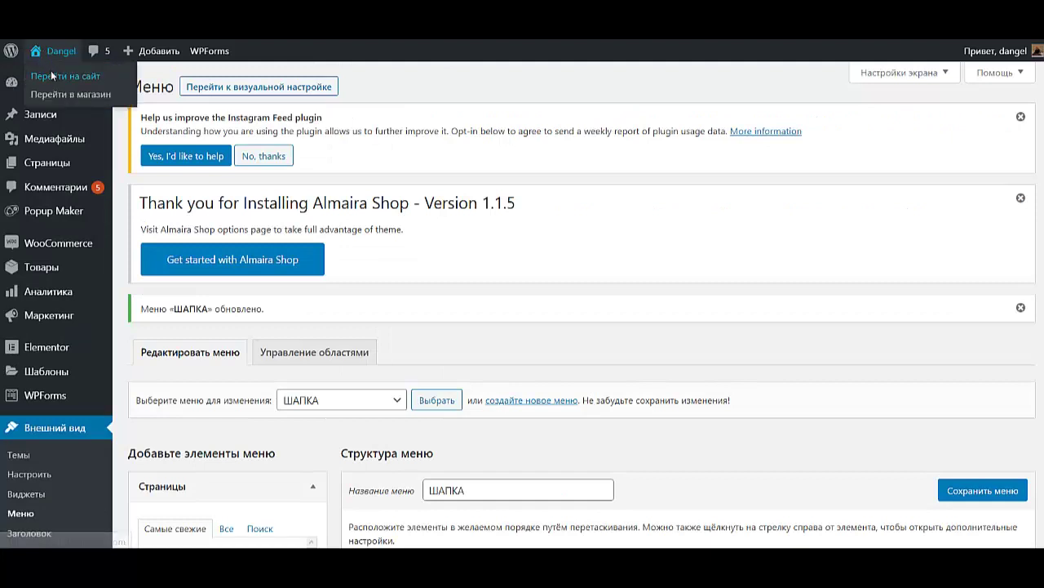
click(52, 78)
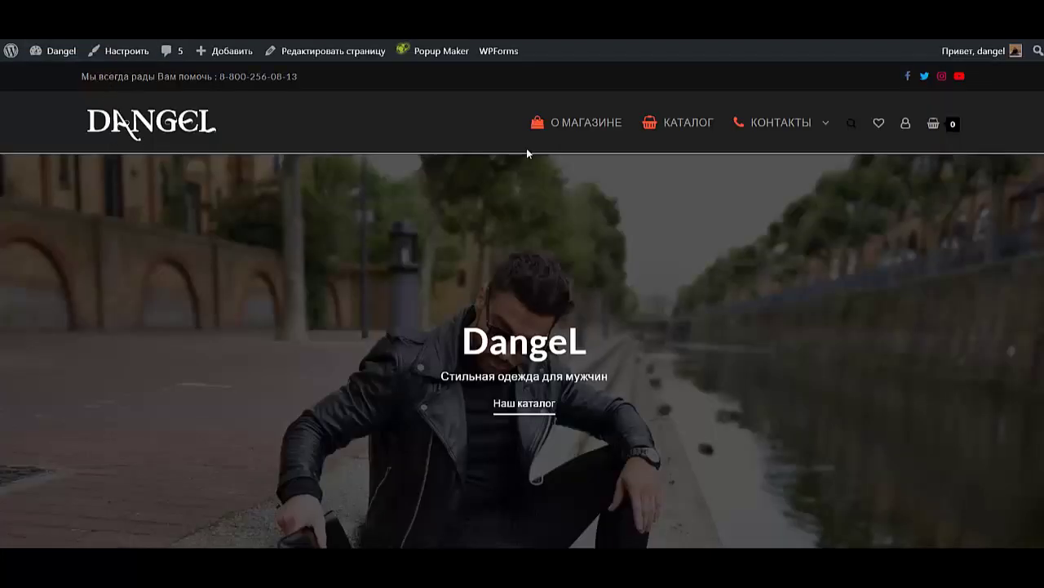
mouse_move(758, 140)
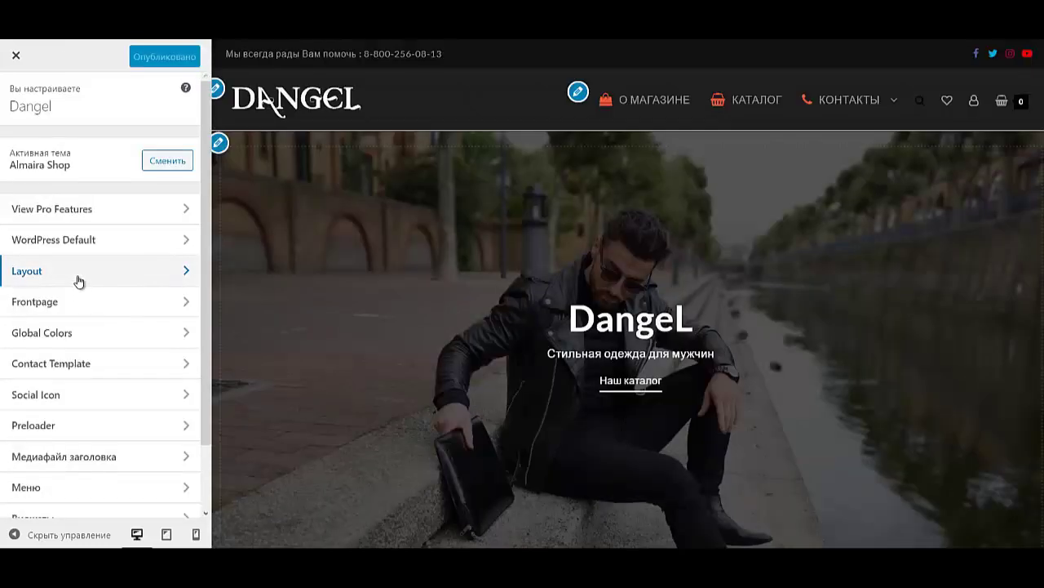
- Set Column 2 of the theme's Above Header layout to Menu
click(79, 280)
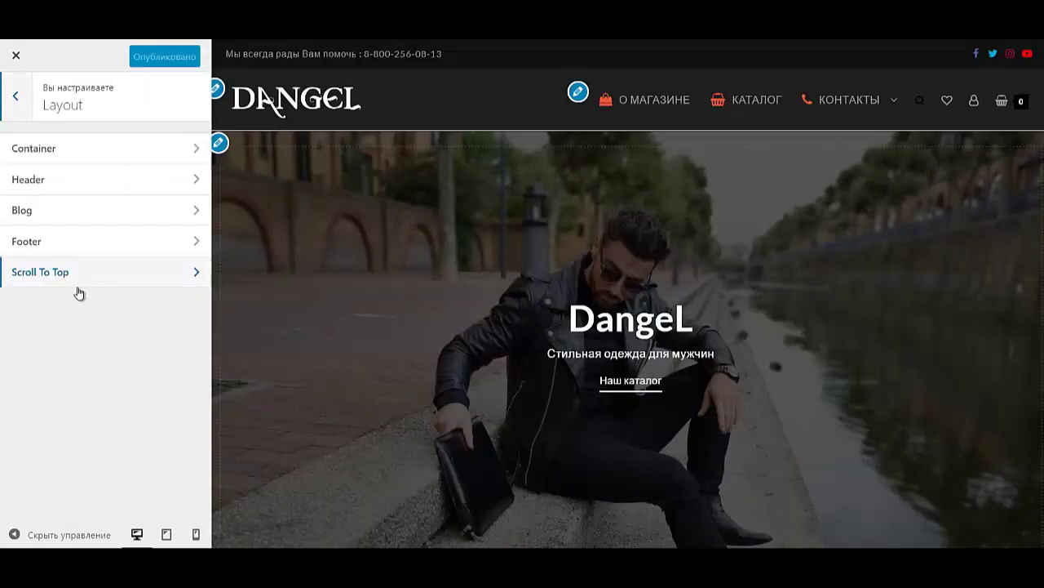
click(56, 181)
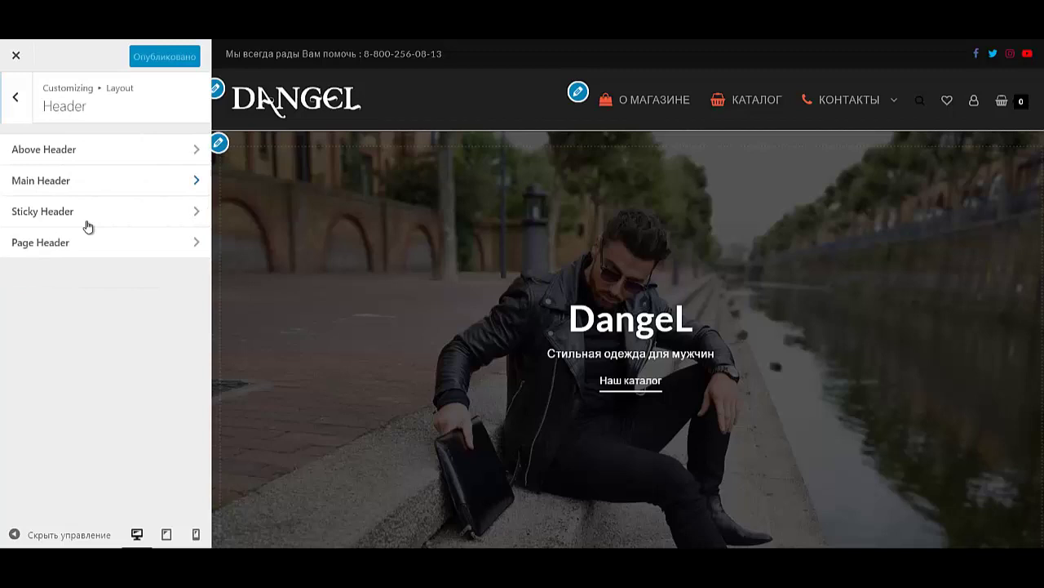
click(95, 158)
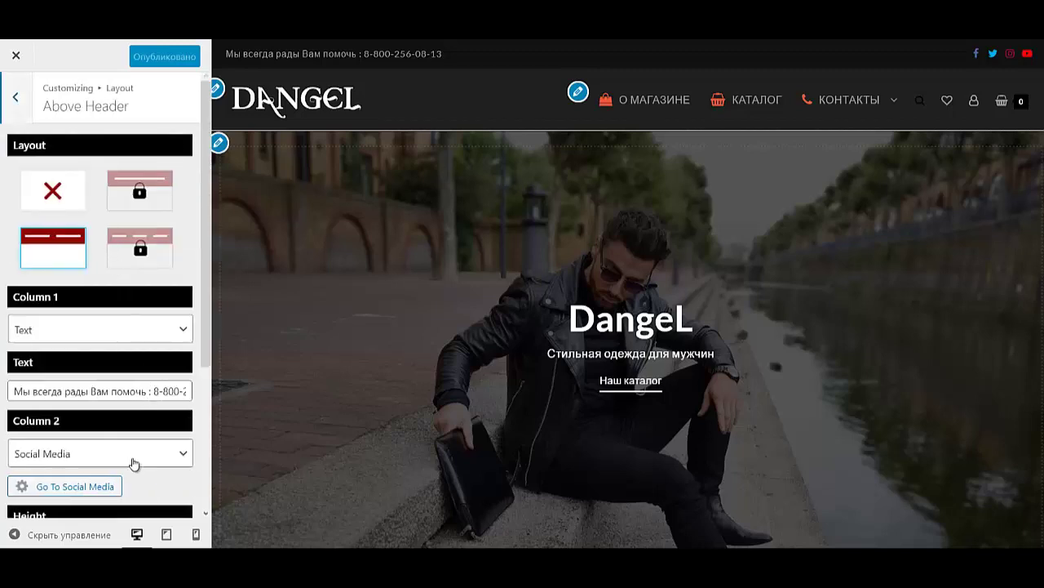
scroll(104, 425, down, 2)
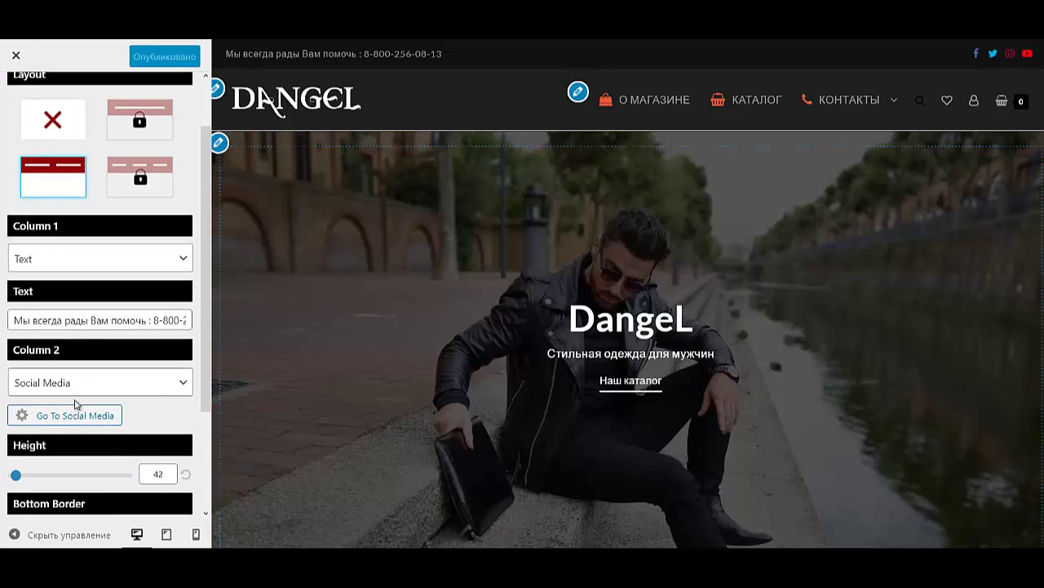
click(76, 384)
click(76, 432)
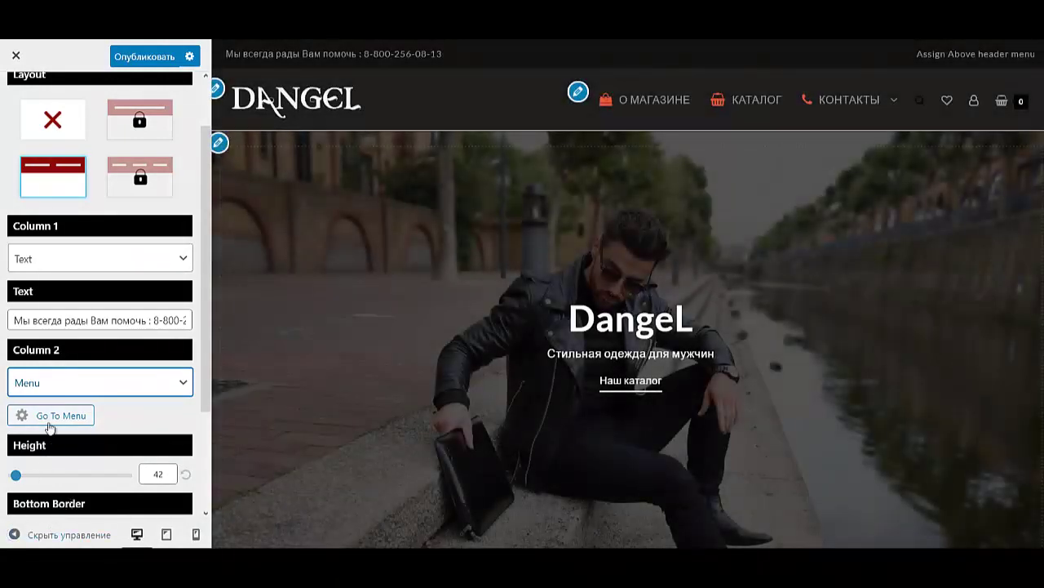
- Assign the ШАПКА menu to the Header Above Menu location and publish the changes
click(49, 416)
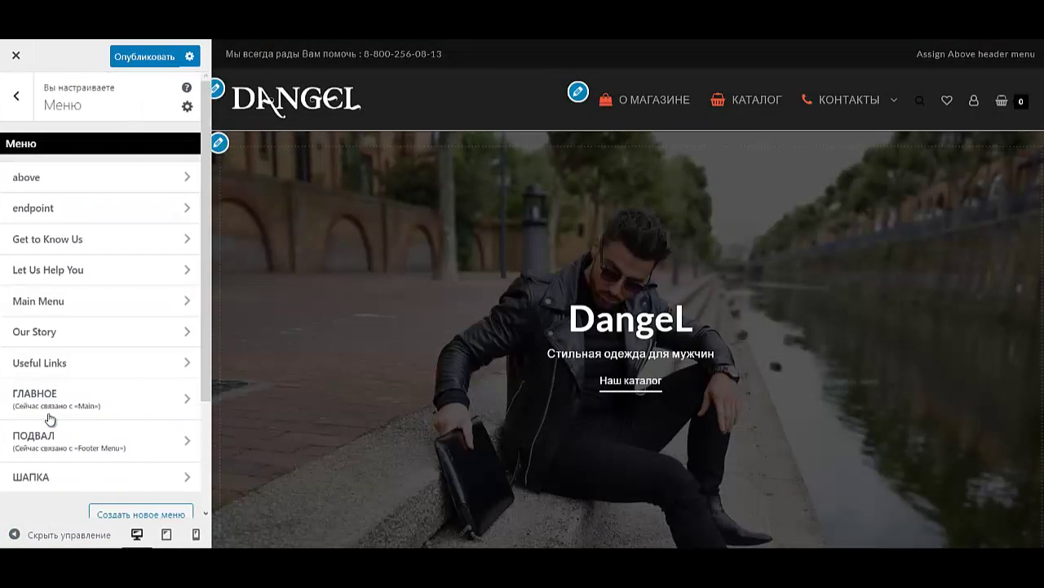
click(62, 488)
scroll(97, 444, down, 1)
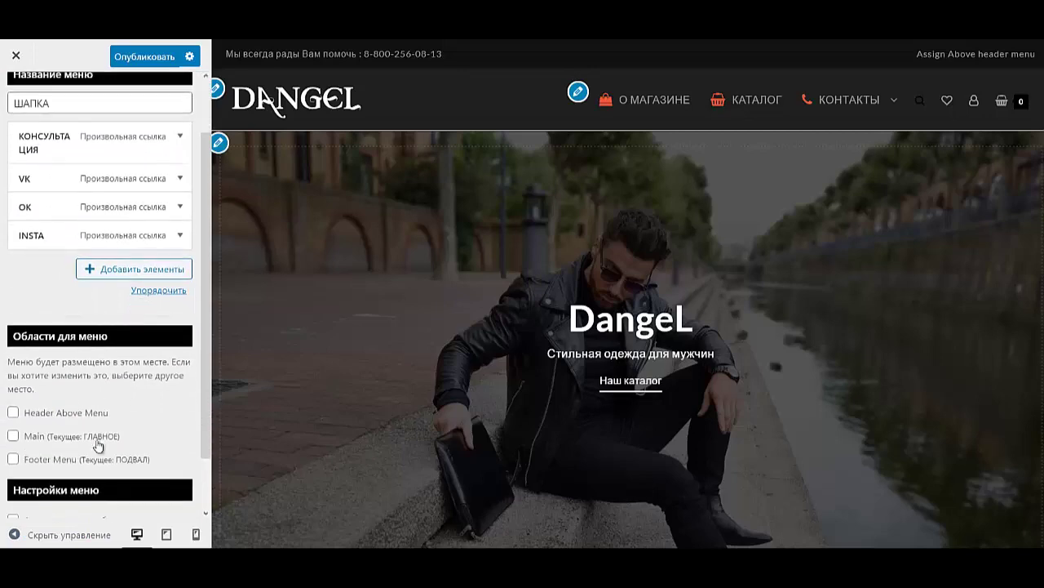
click(51, 414)
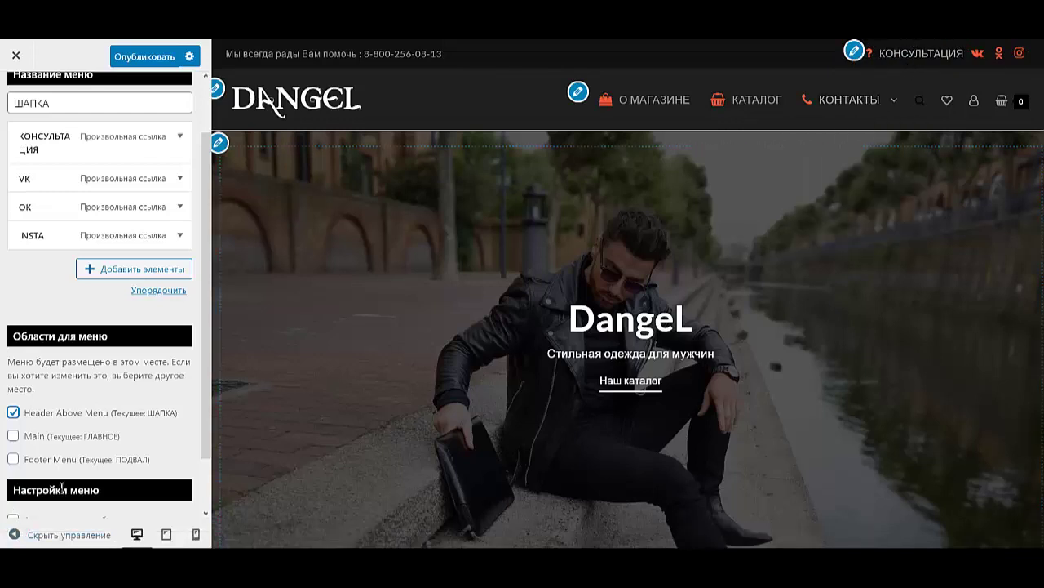
click(167, 56)
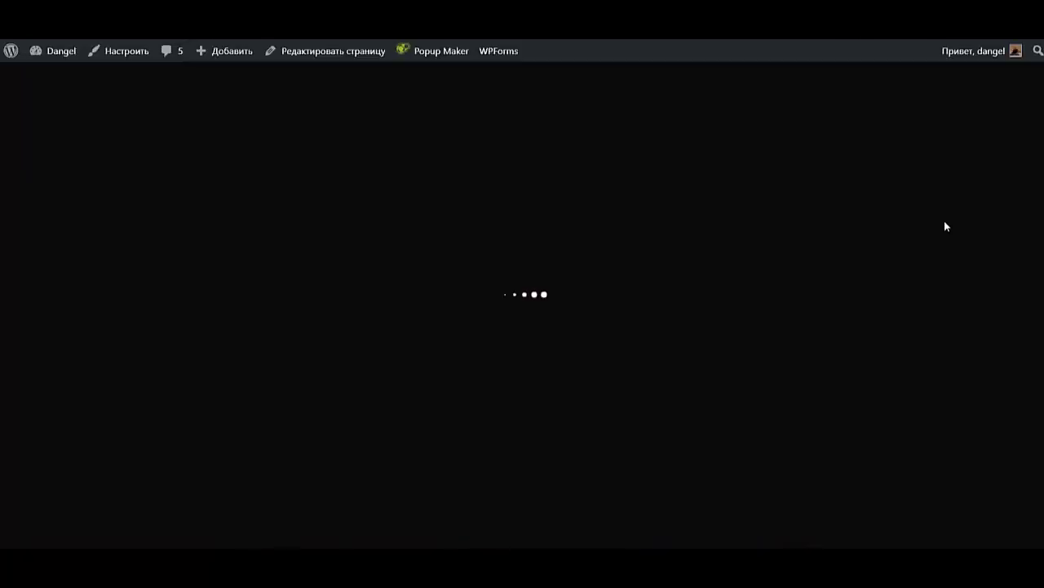
- Check the published front page and how its header menus adapt to a narrower page width using the browser's developer tools
scroll(774, 264, down, 1)
scroll(786, 313, down, 3)
scroll(786, 313, up, 3)
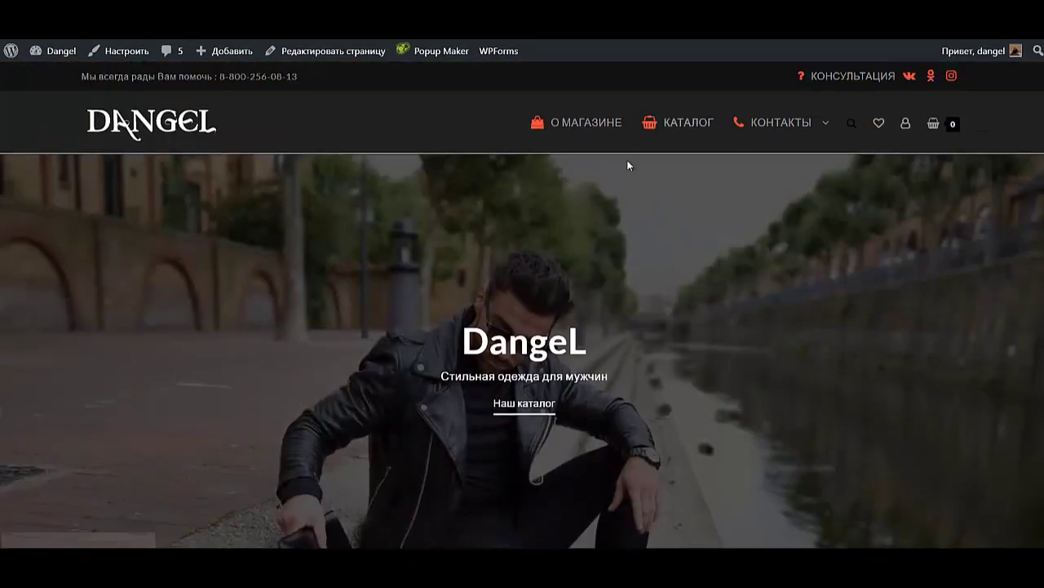
right_click(808, 349)
click(818, 333)
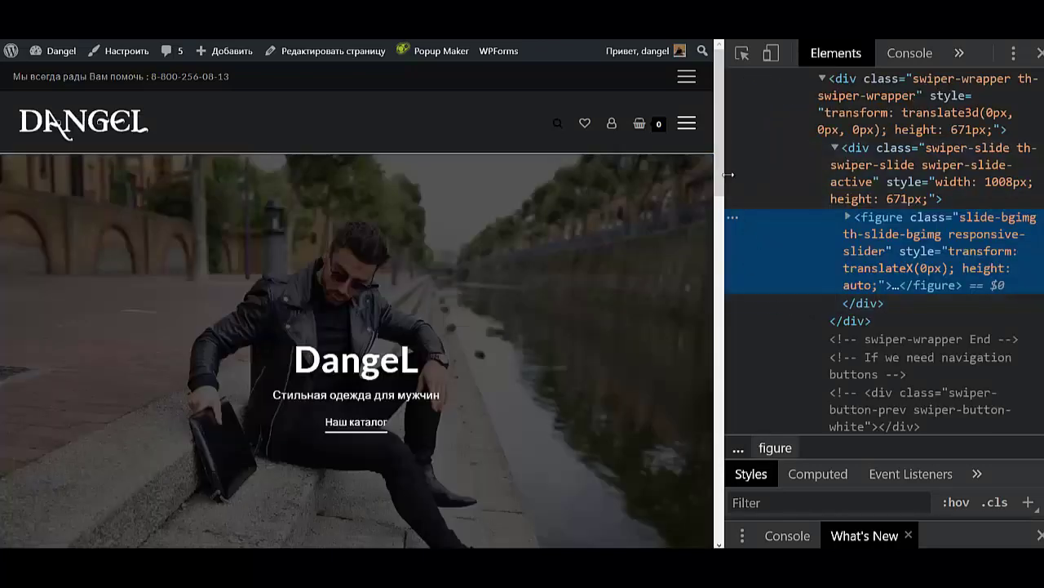
drag(729, 170, 816, 177)
key(F12)
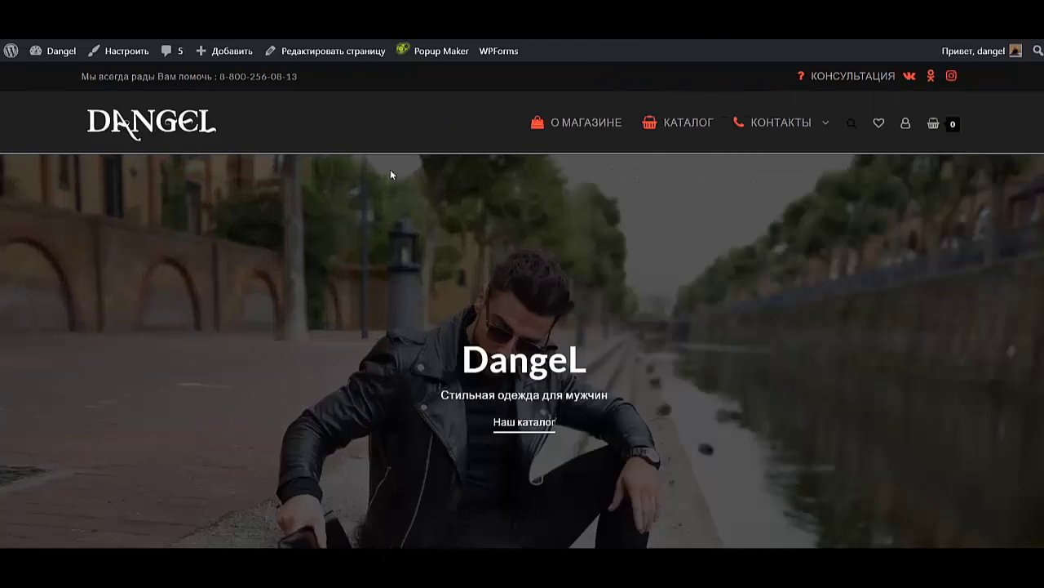
- In the ГЛАВНОЕ menu, place ДЖИНСЫ, ШАПКИ, ТОЛСТОВКИ, МАЙКИ and РУБАШКИ as sub-items of КАТАЛОГ instead of КОНТАКТЫ
mouse_move(743, 145)
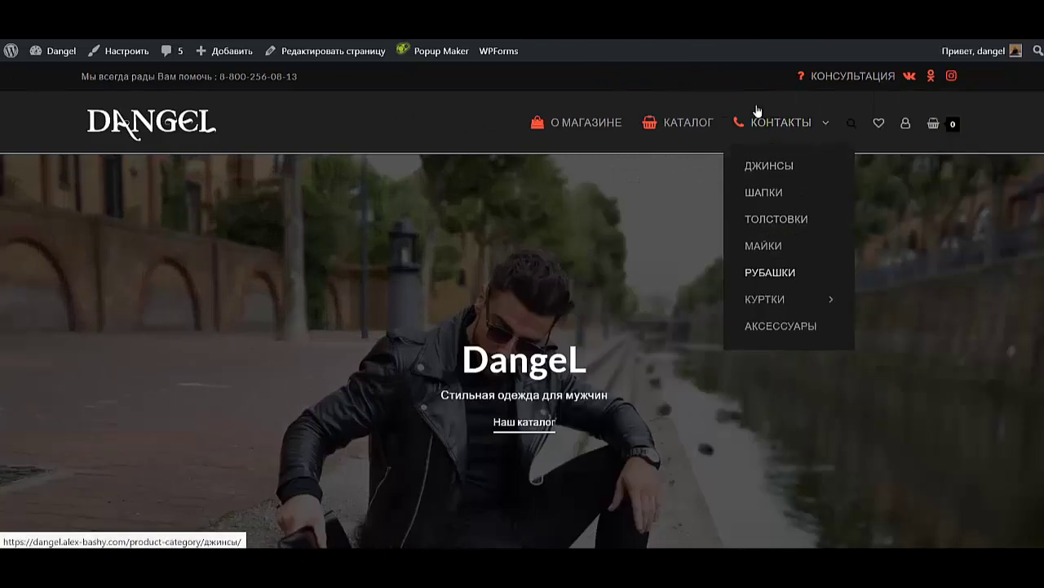
click(130, 51)
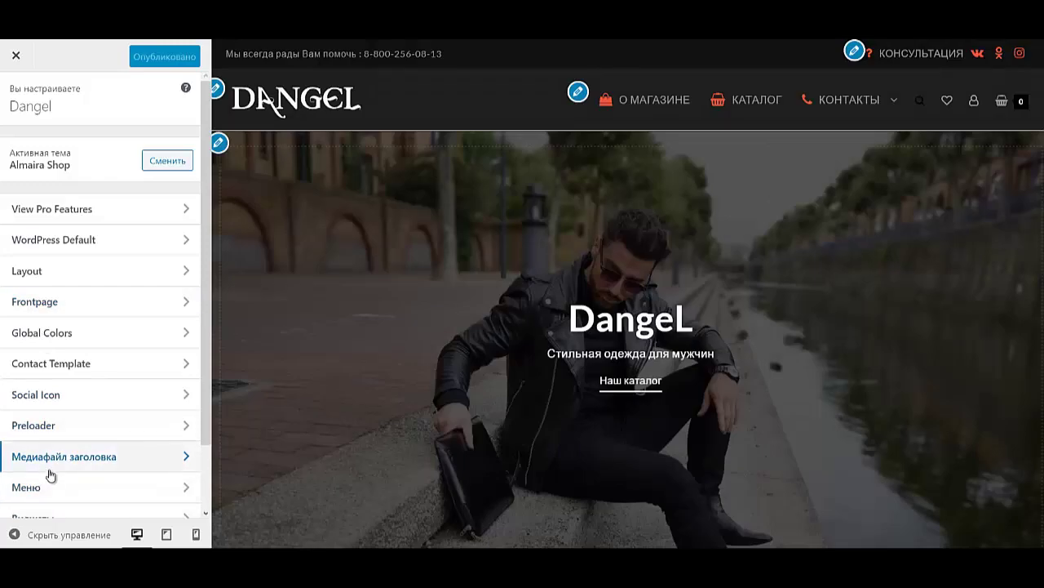
click(54, 488)
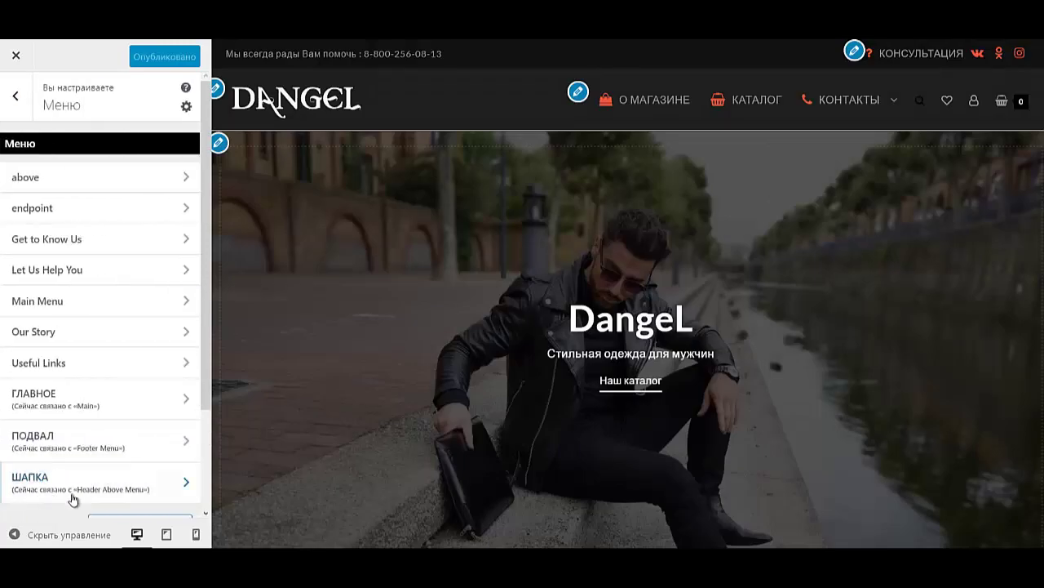
click(123, 400)
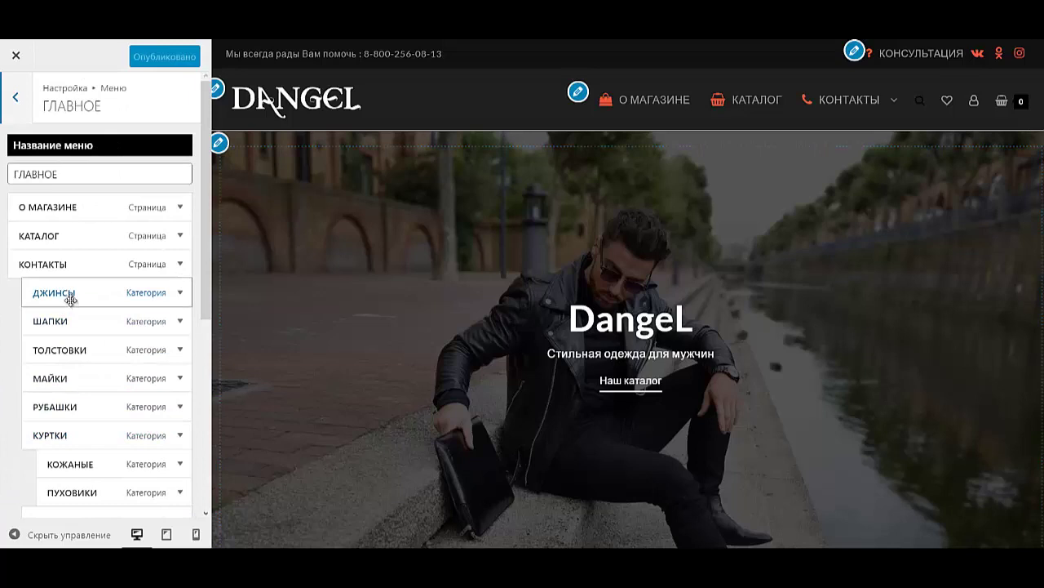
mouse_move(70, 297)
mouse_down()
mouse_move(63, 259)
mouse_move(66, 298)
mouse_move(50, 295)
mouse_up()
drag(63, 350, 75, 323)
drag(63, 377, 67, 353)
drag(73, 406, 72, 378)
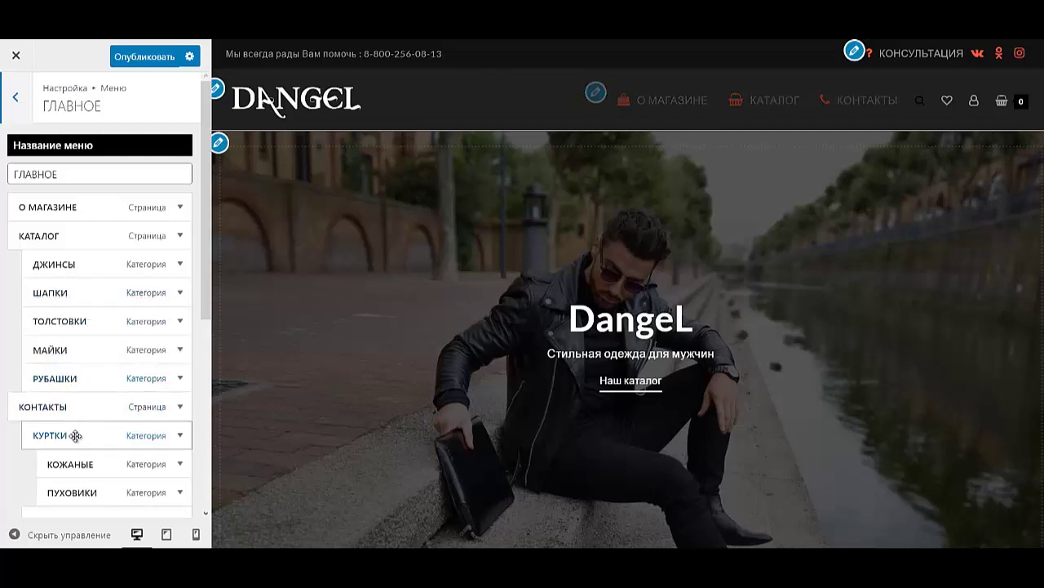
- Place КУРТКИ with its two sub-items and АКСЕССУАРЫ under КАТАЛОГ, and publish the ГЛАВНОЕ menu
mouse_move(74, 433)
mouse_down()
mouse_move(73, 400)
mouse_move(82, 435)
mouse_up()
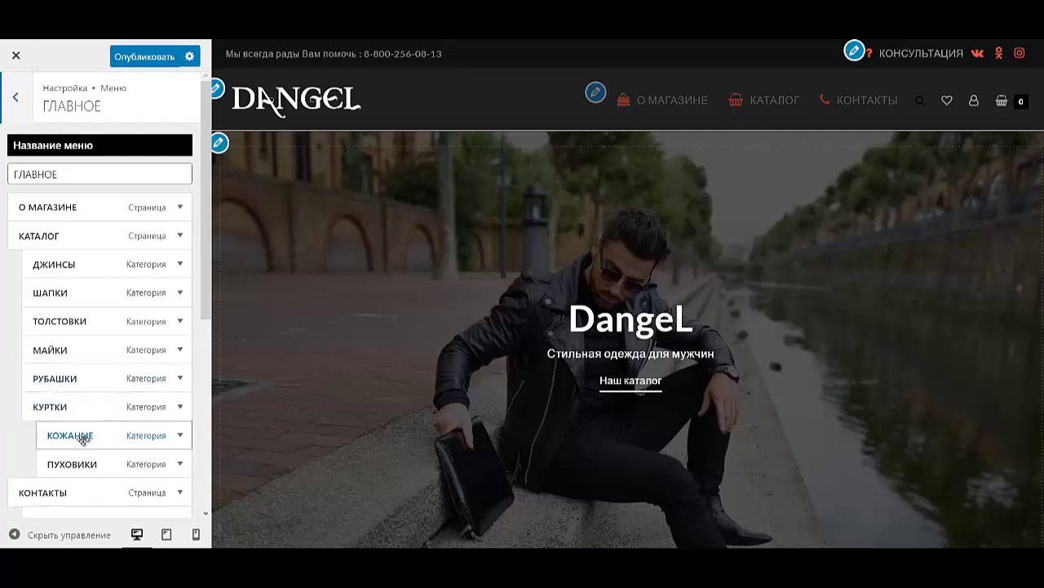
scroll(89, 429, down, 3)
drag(86, 381, 88, 357)
click(168, 56)
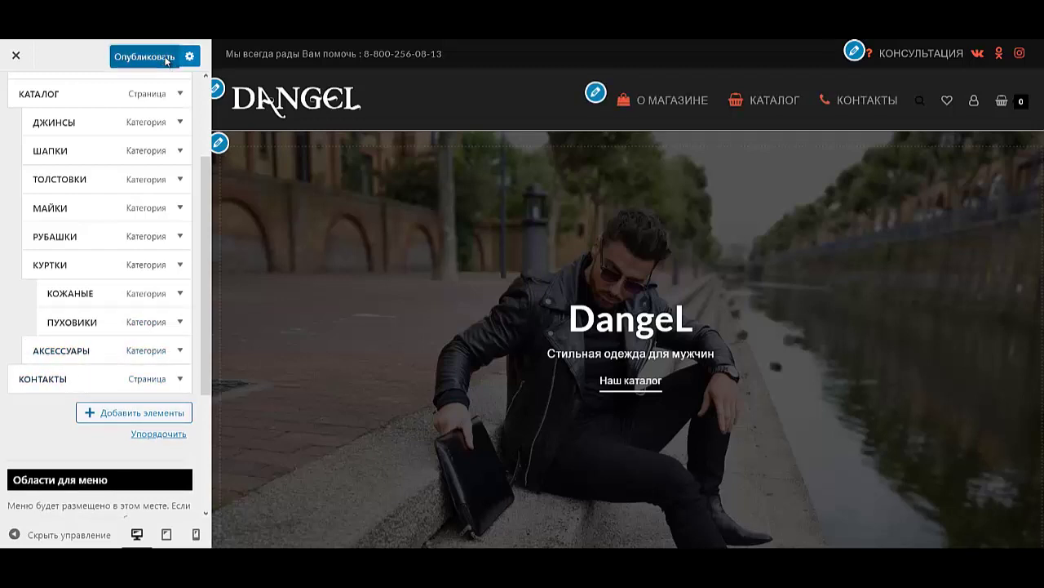
- Delete the leftover above and endpoint demo menus
scroll(33, 96, up, 4)
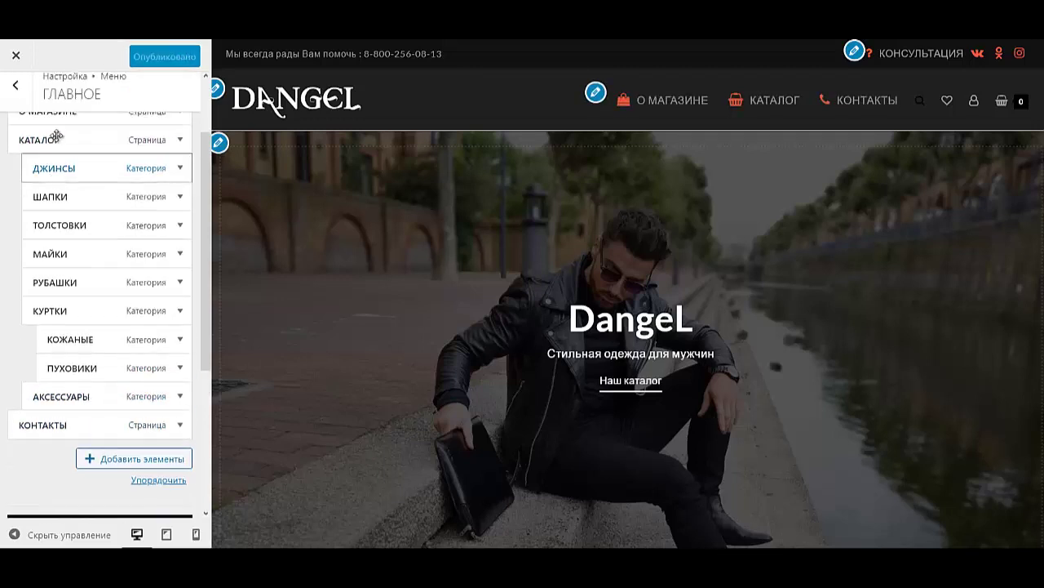
click(16, 95)
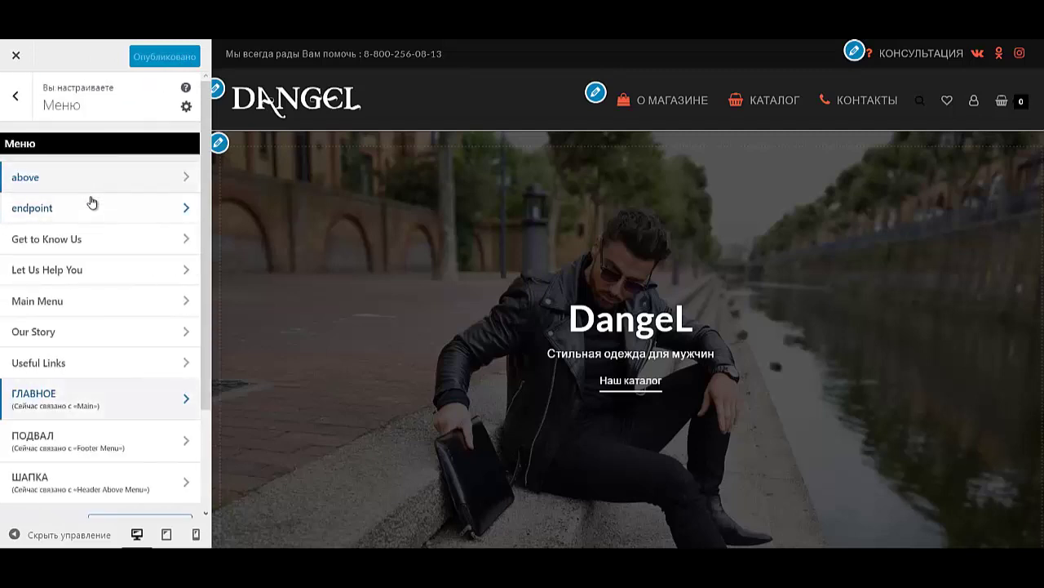
click(98, 177)
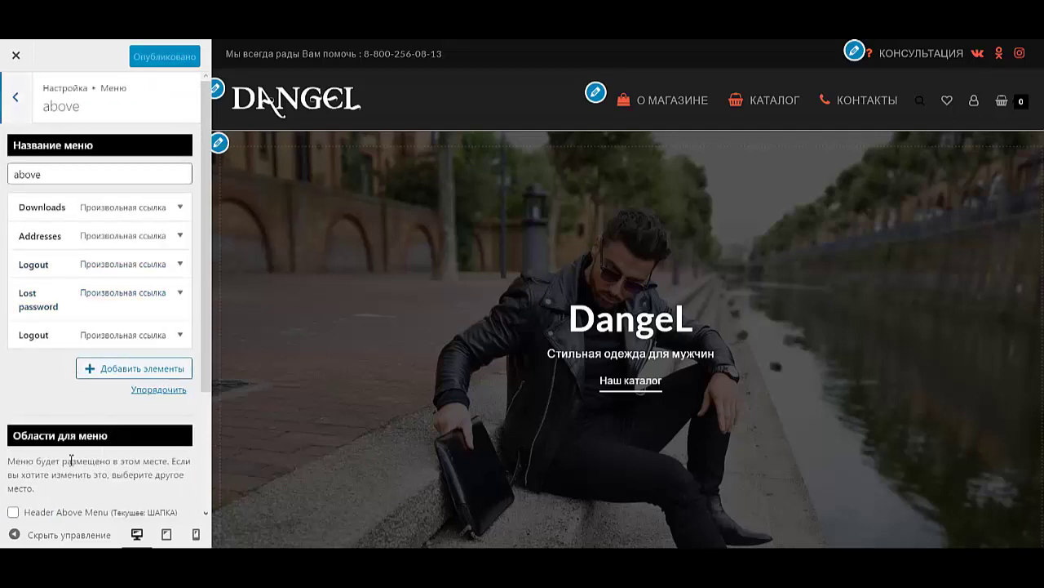
scroll(72, 460, down, 4)
click(34, 495)
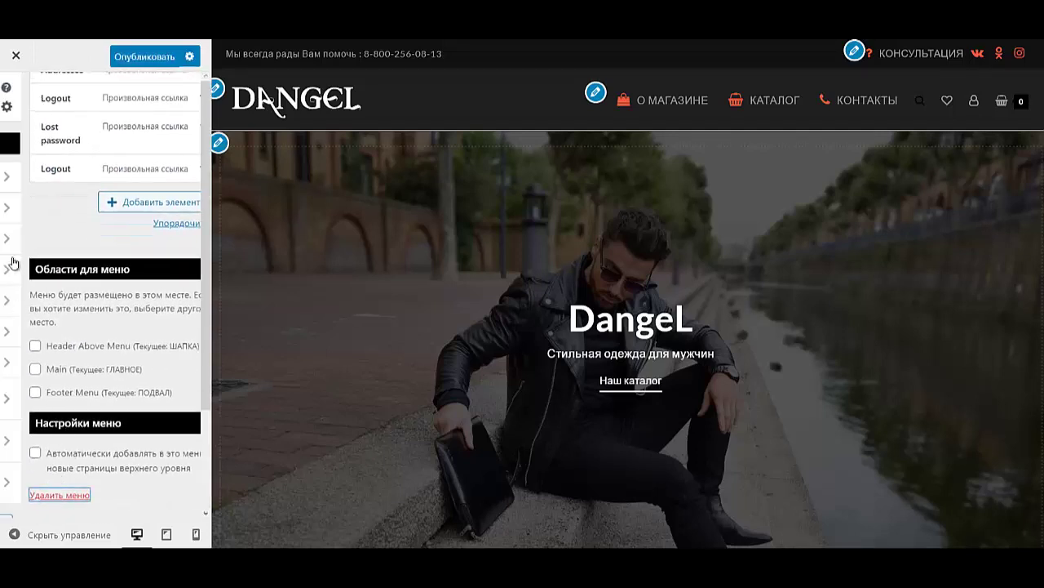
click(49, 186)
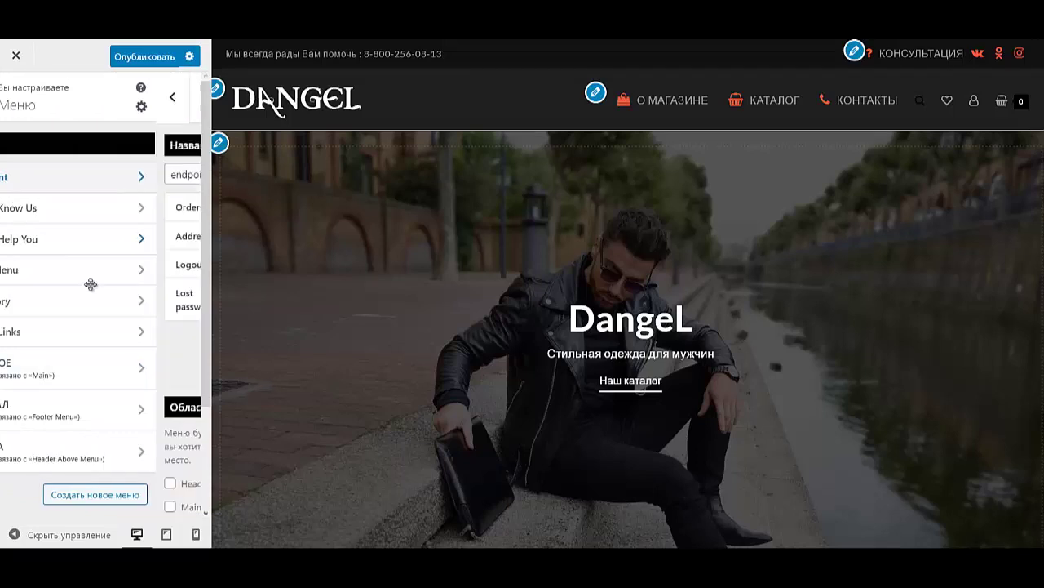
scroll(30, 440, down, 3)
click(35, 494)
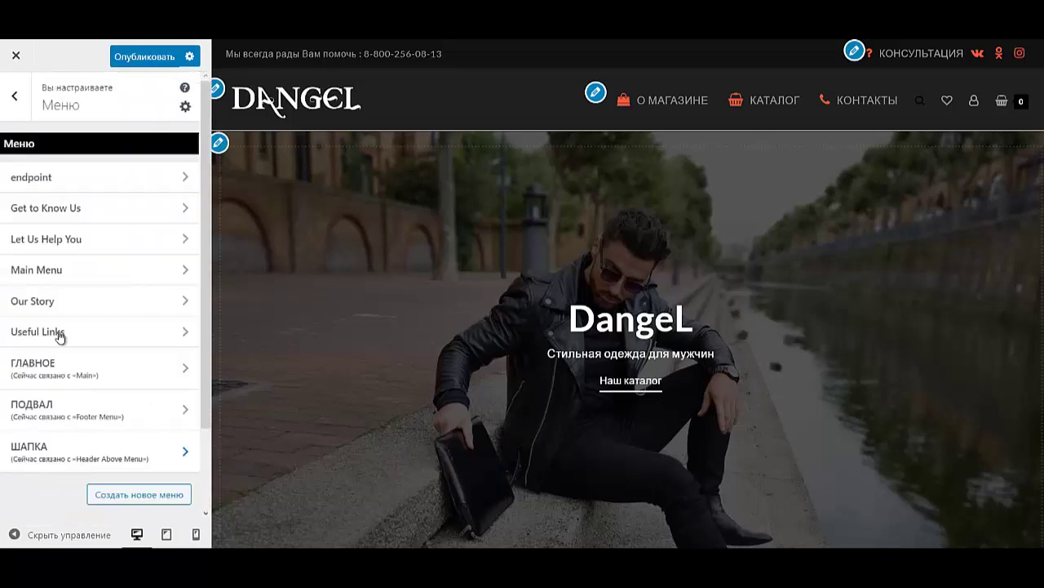
- Delete the Get to Know Us and Let Us Help You demo menus
click(70, 187)
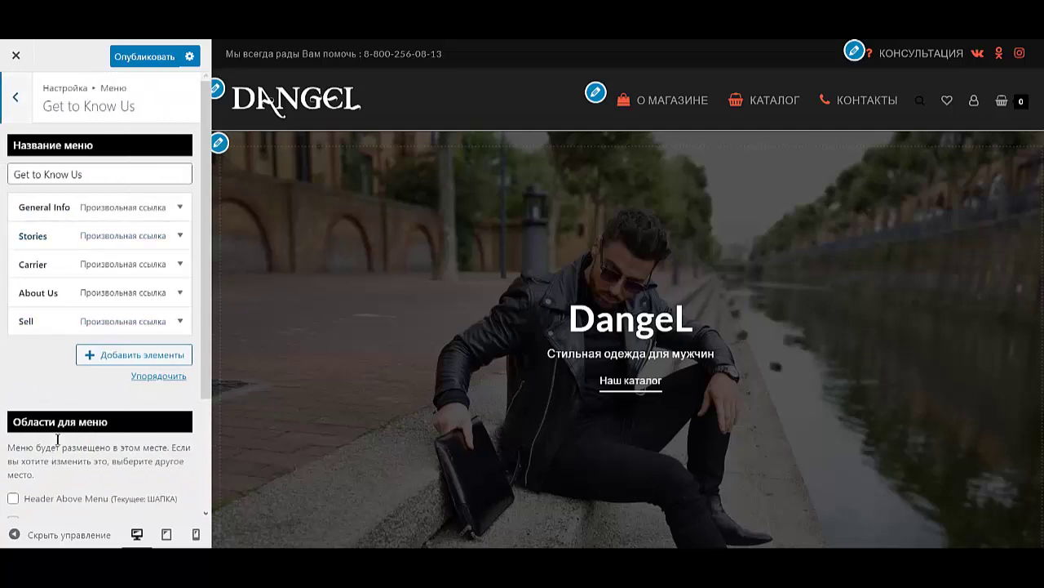
scroll(46, 450, down, 3)
click(34, 494)
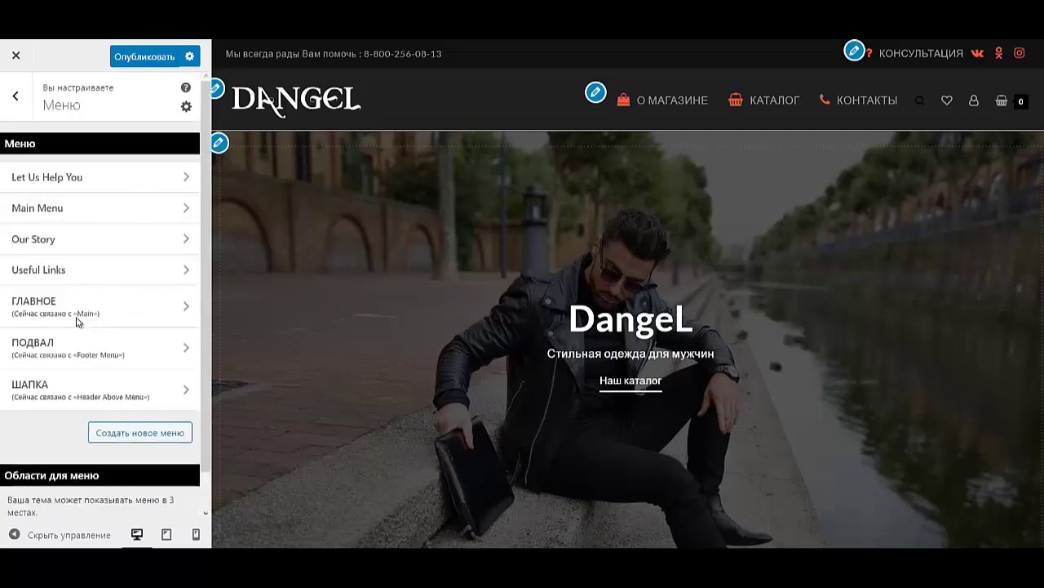
click(42, 175)
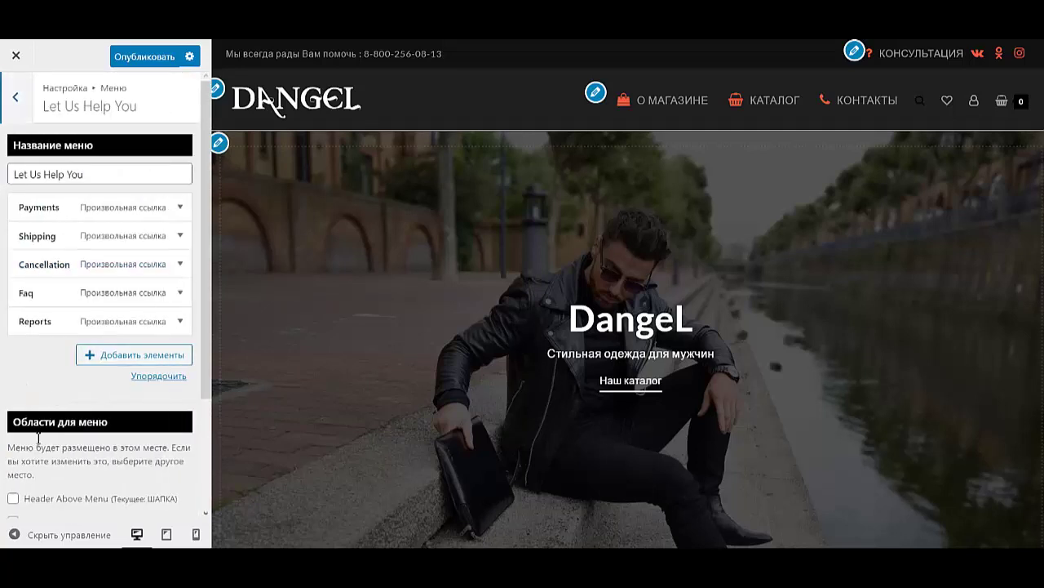
scroll(29, 487, down, 3)
click(36, 505)
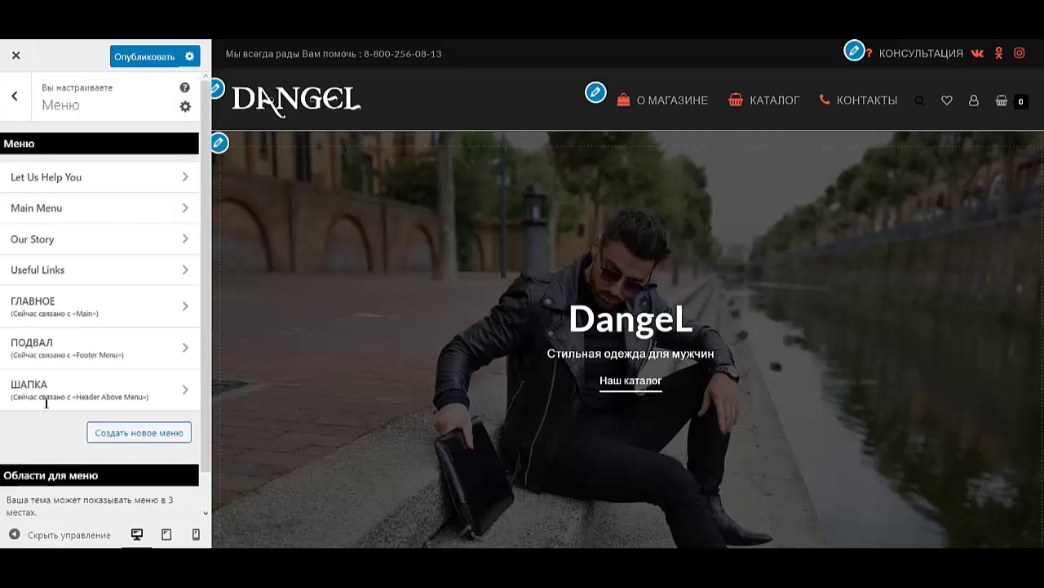
- Delete the Main Menu and Our Story demo menus
click(91, 178)
scroll(49, 449, down, 3)
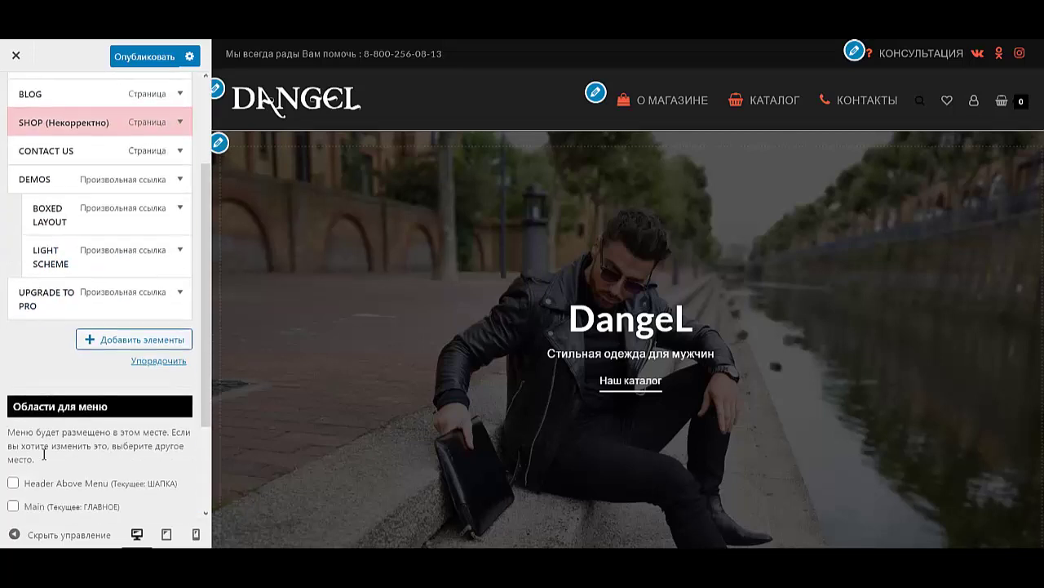
scroll(30, 478, down, 3)
click(27, 496)
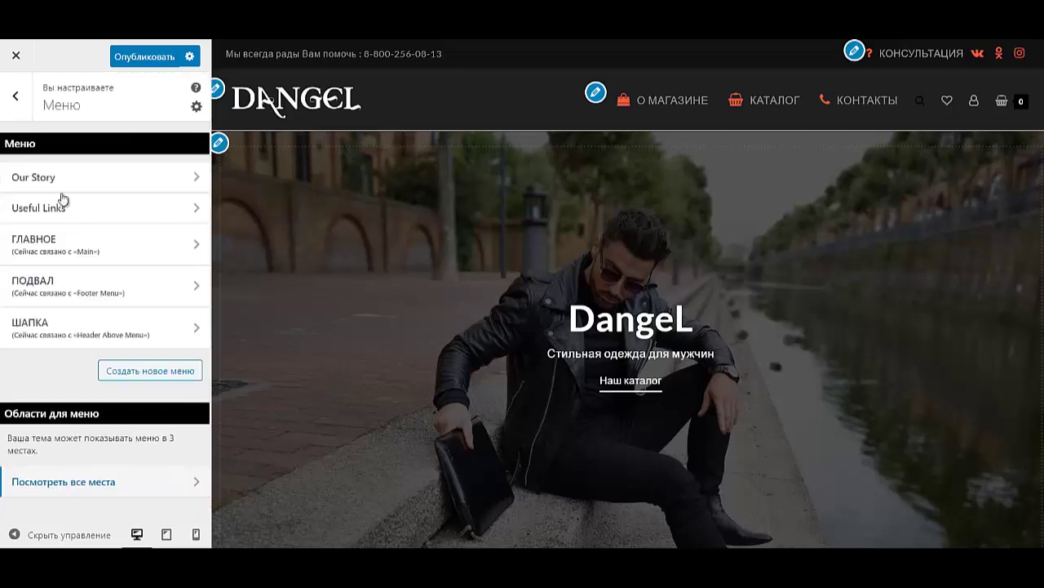
click(60, 176)
scroll(24, 472, down, 3)
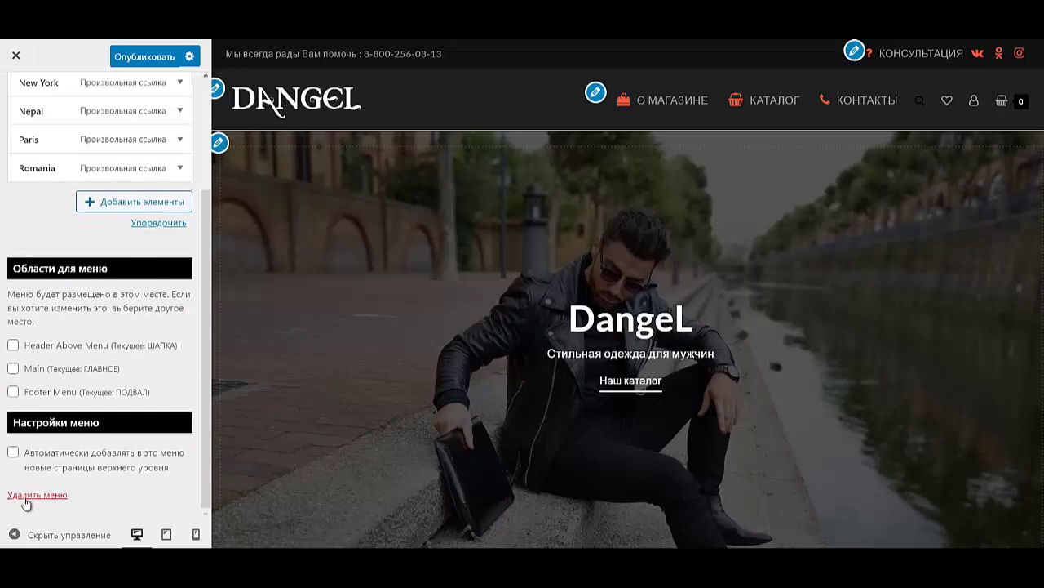
click(26, 495)
- Delete the Useful Links demo menu and publish the menu deletions
click(79, 177)
scroll(25, 417, down, 3)
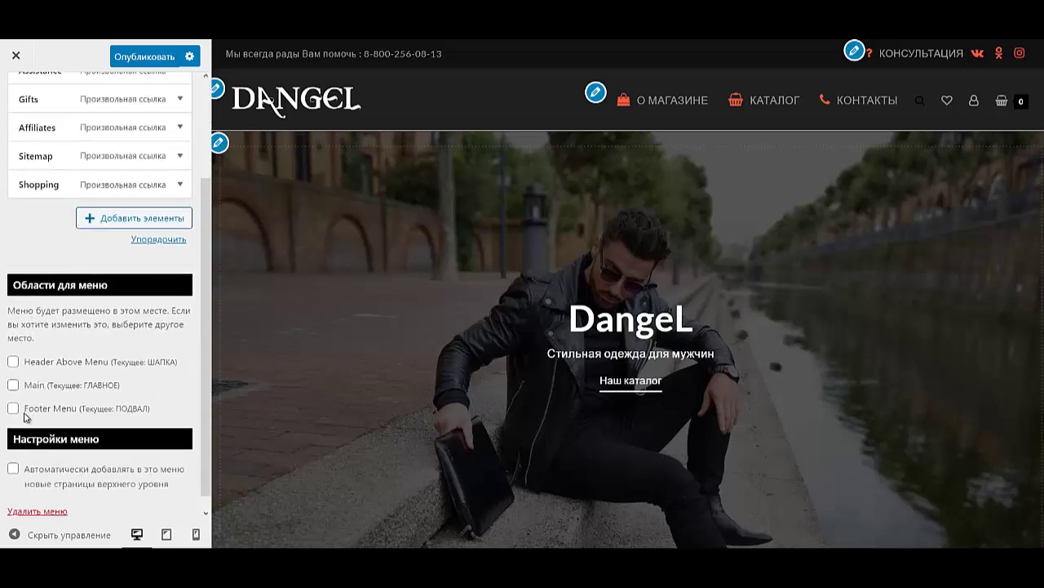
scroll(25, 417, down, 1)
click(18, 495)
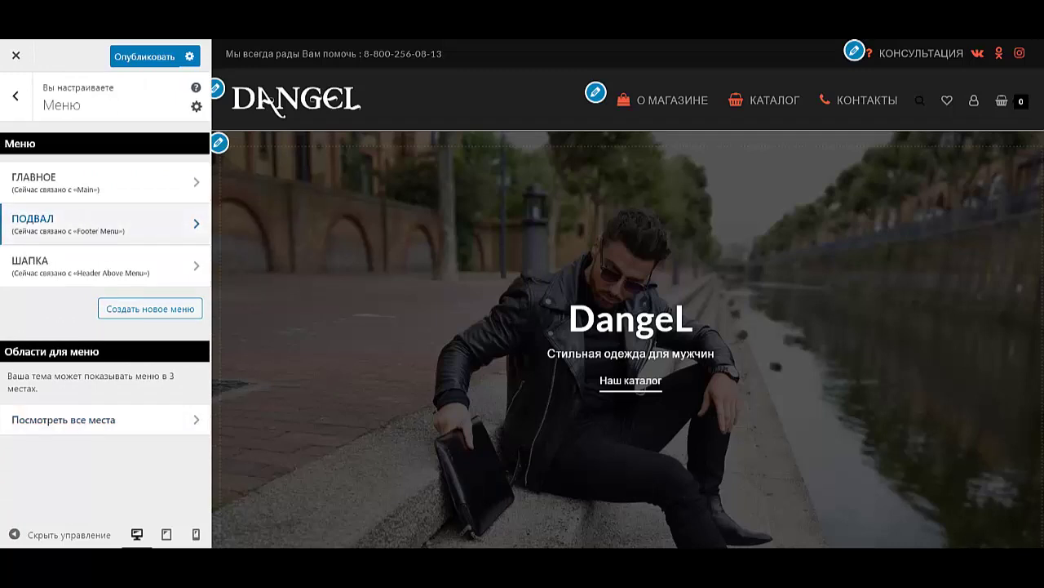
click(146, 63)
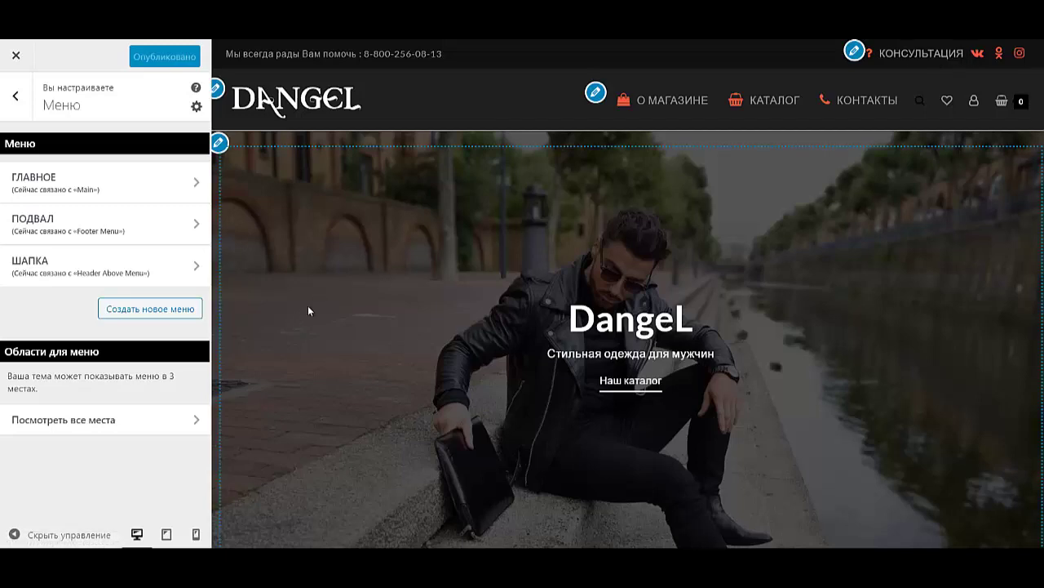
scroll(308, 311, down, 15)
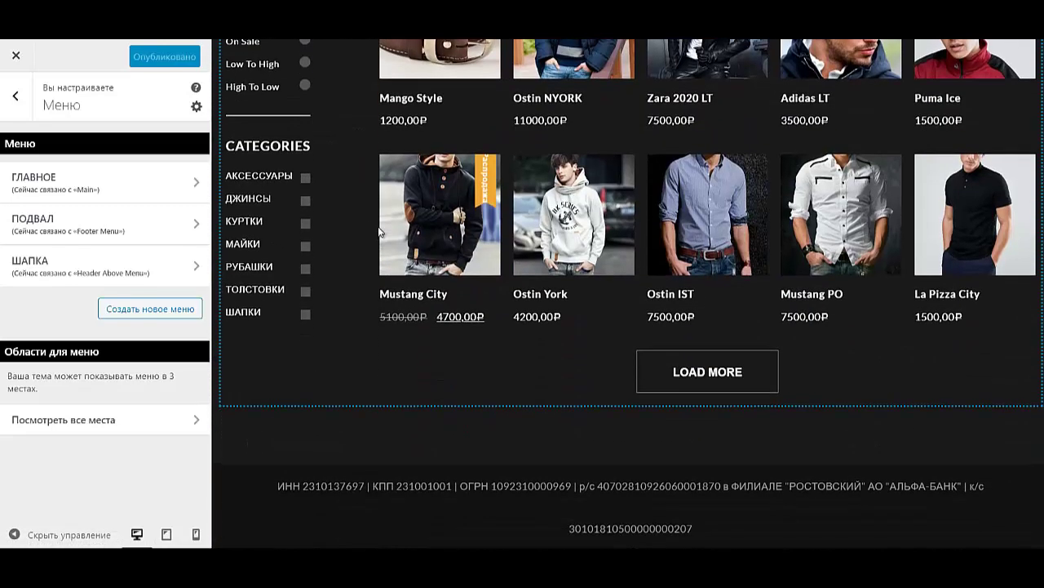